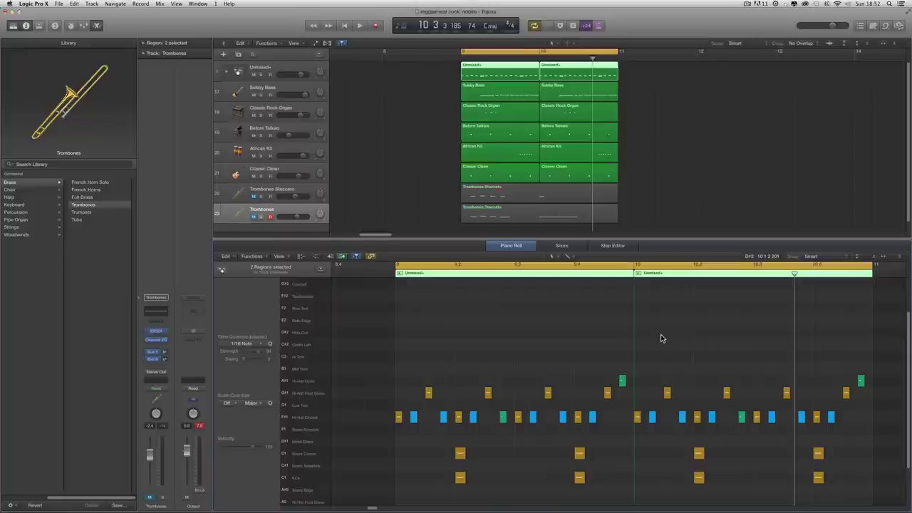
# - Audition the two-bar loop without and with the Trombones Staccato and Trombones tracks, leaving both muted
pyautogui.press('space')
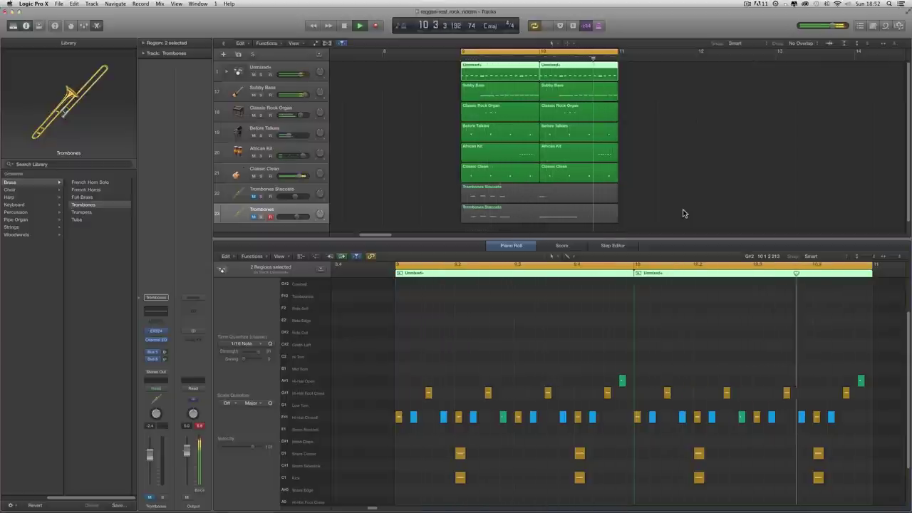
pyautogui.press('space')
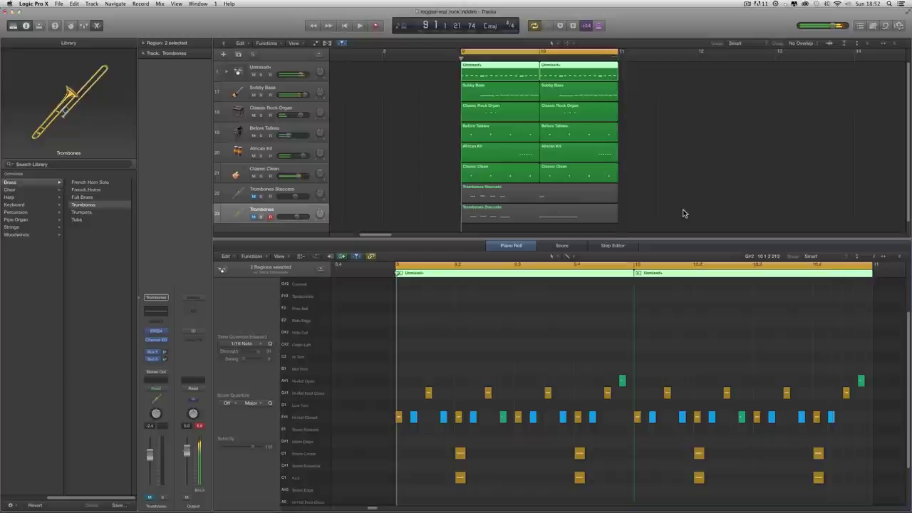
pyautogui.click(253, 197)
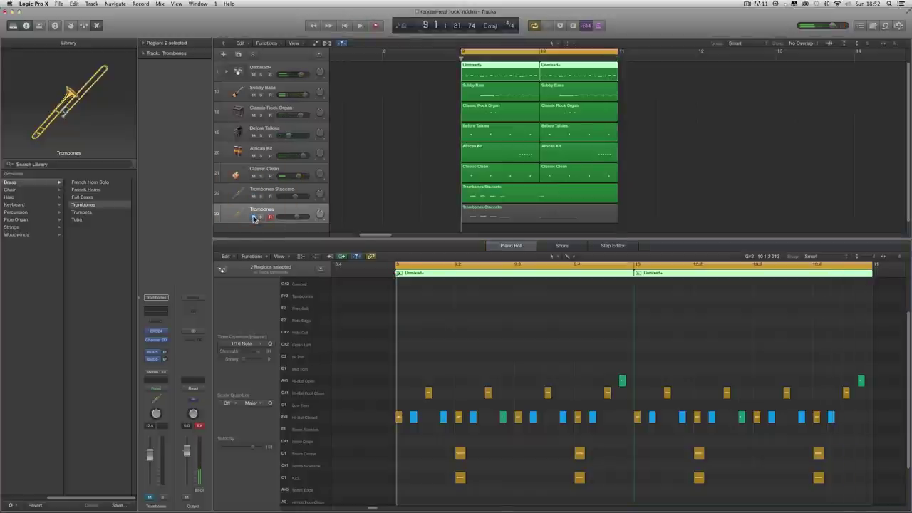
pyautogui.click(254, 216)
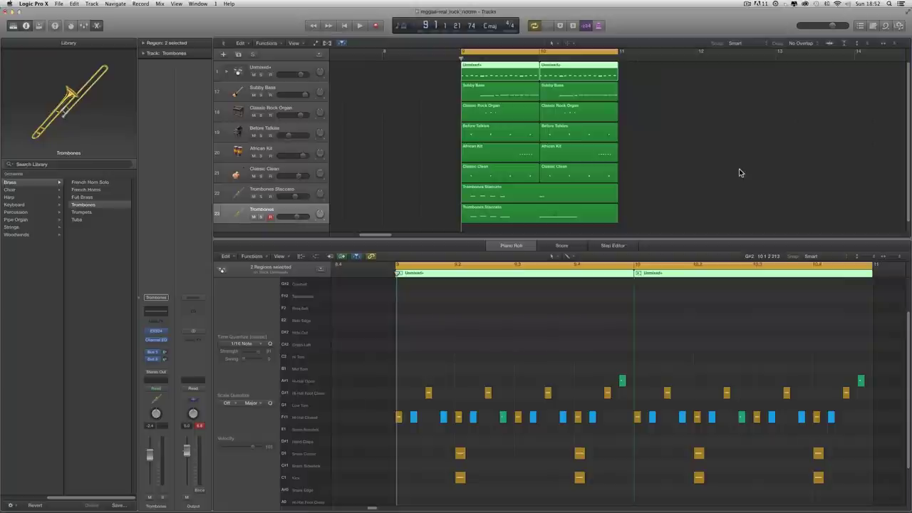
pyautogui.press('space')
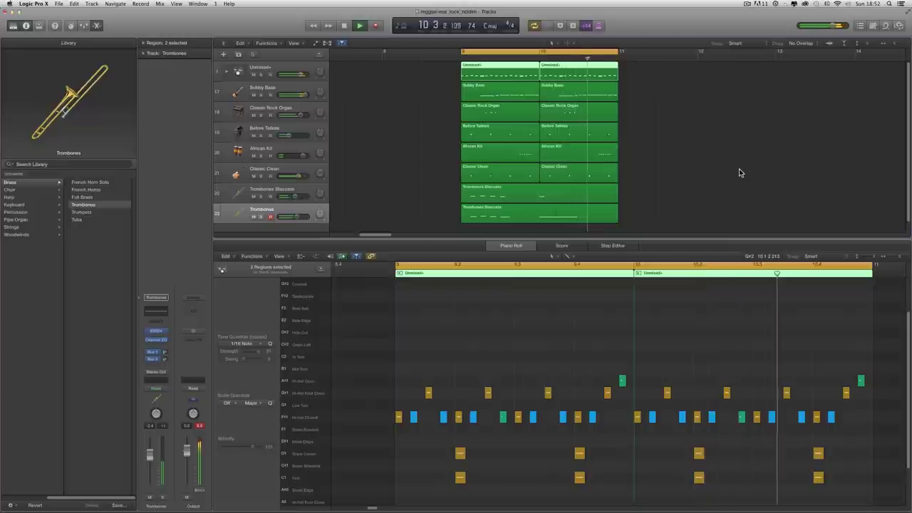
pyautogui.press('space')
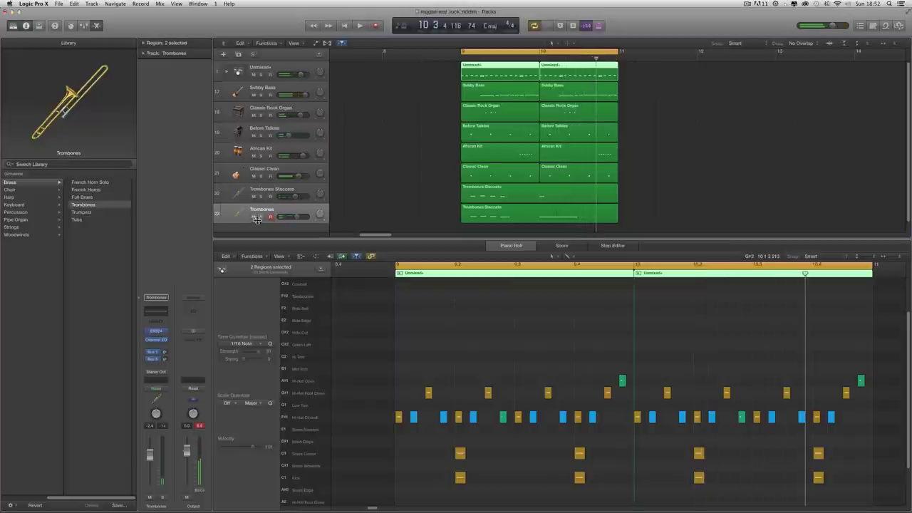
pyautogui.click(253, 216)
pyautogui.click(253, 196)
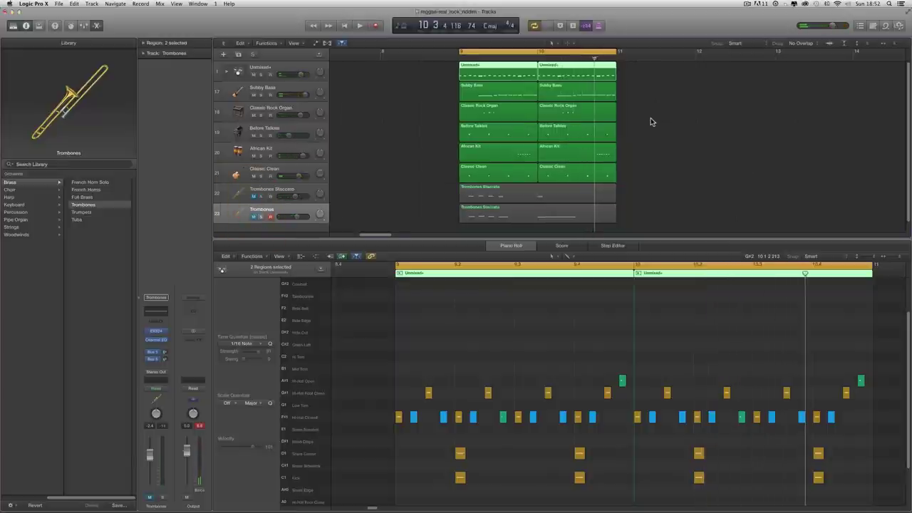
# - Draw an empty one-bar region at bar 14 on the Unmixed+ track and set the cycle range to bar 14
pyautogui.hscroll(5, 650, 119)
pyautogui.hscroll(5, 651, 118)
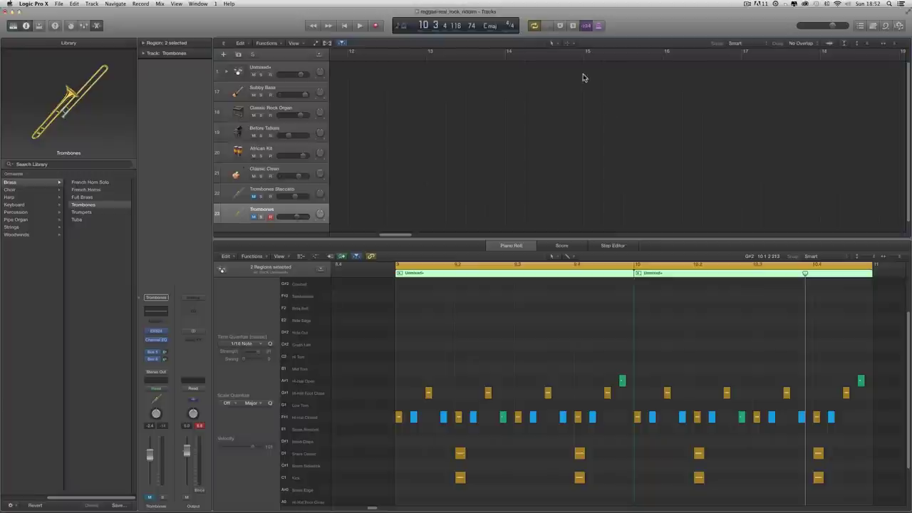
pyautogui.hscroll(-3, 561, 59)
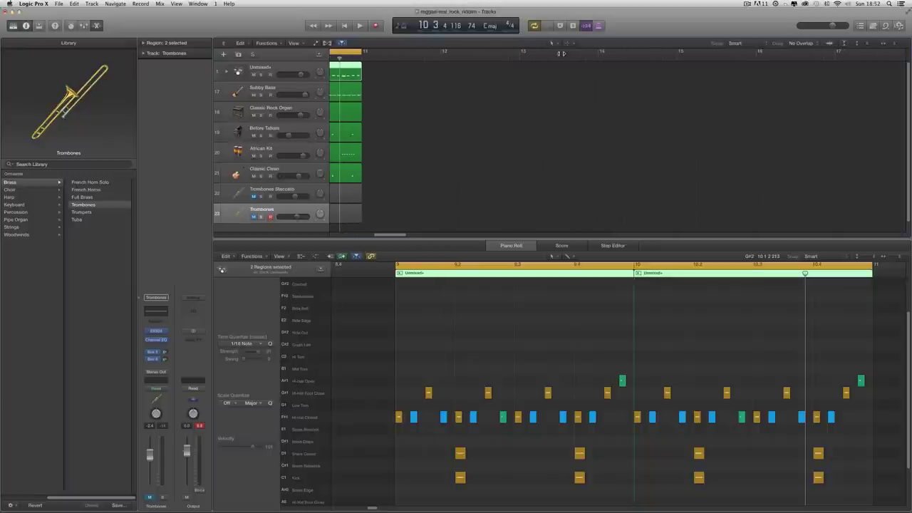
pyautogui.click(553, 47)
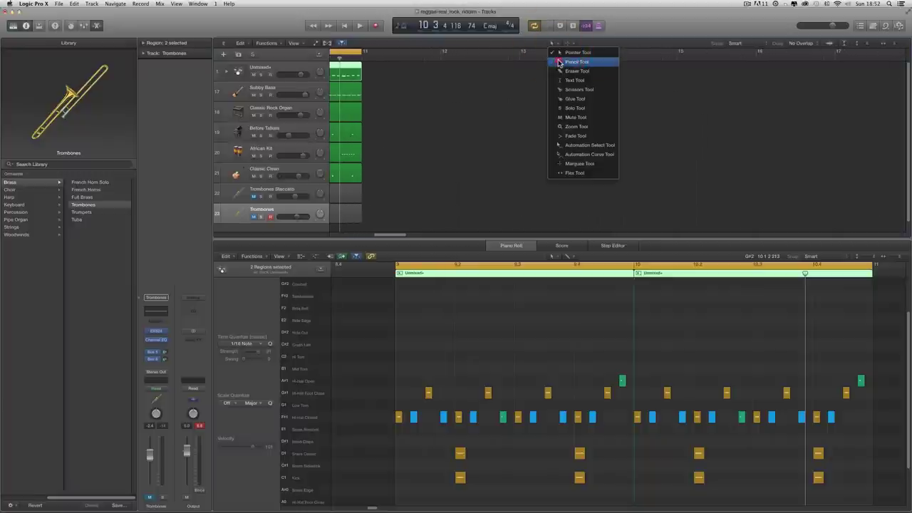
pyautogui.click(569, 64)
pyautogui.hscroll(2, 618, 81)
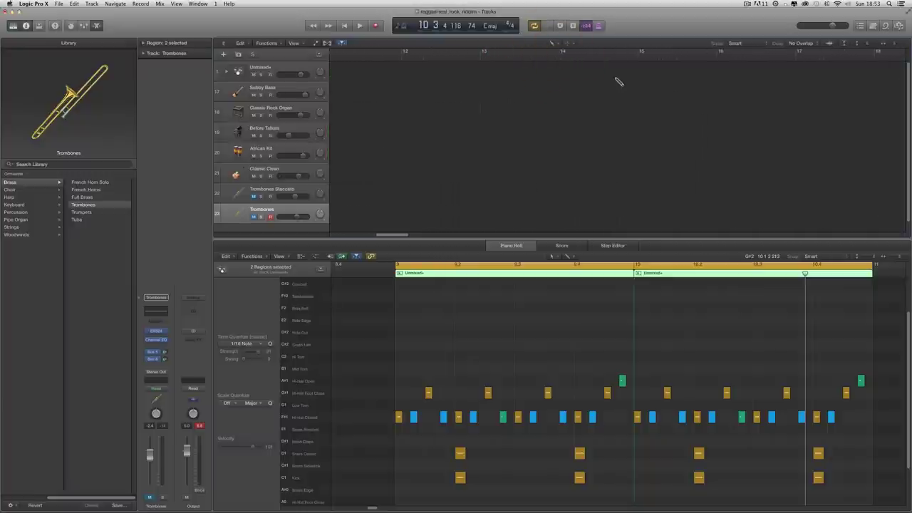
pyautogui.click(566, 73)
pyautogui.moveTo(558, 56); pyautogui.dragTo(632, 53)
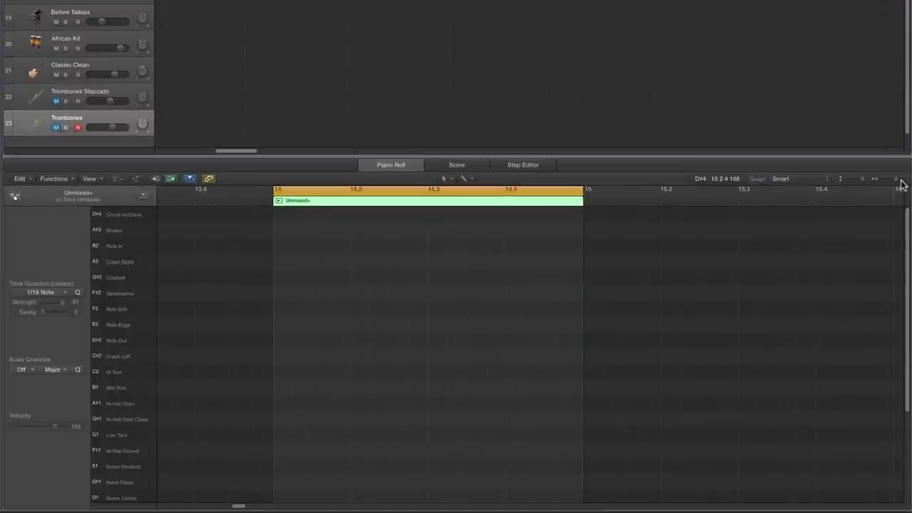
# - Paint sixteen consecutive 1/16 Hi-Hat Closed (F#1) notes across bar 14 in the Piano Roll with the Brush tool
pyautogui.click(899, 181)
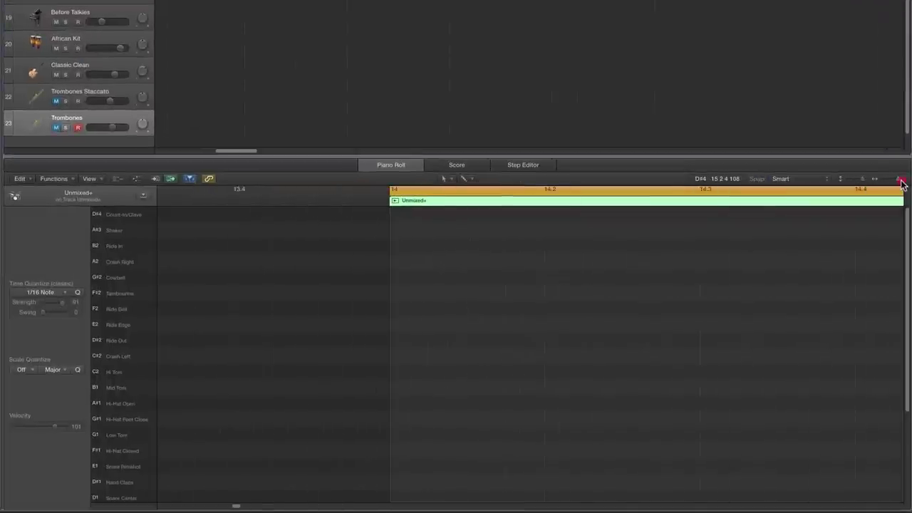
pyautogui.hscroll(2, 826, 267)
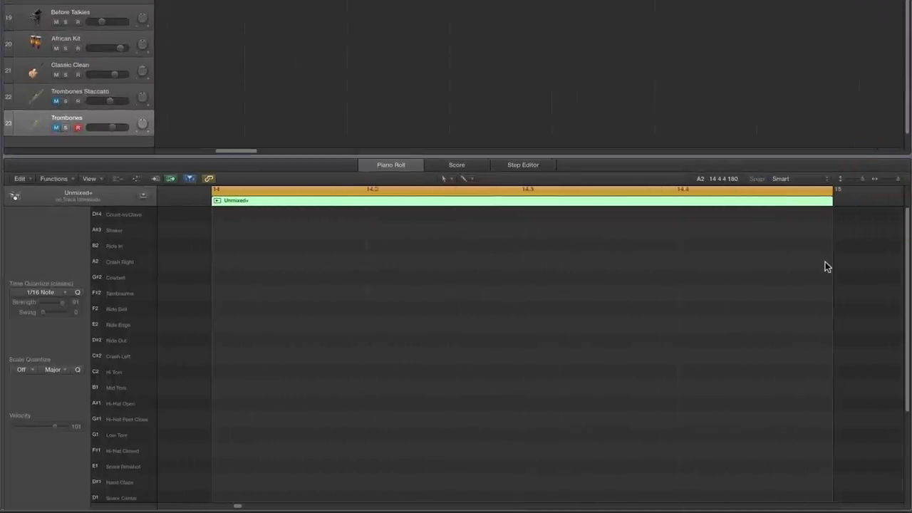
pyautogui.click(898, 181)
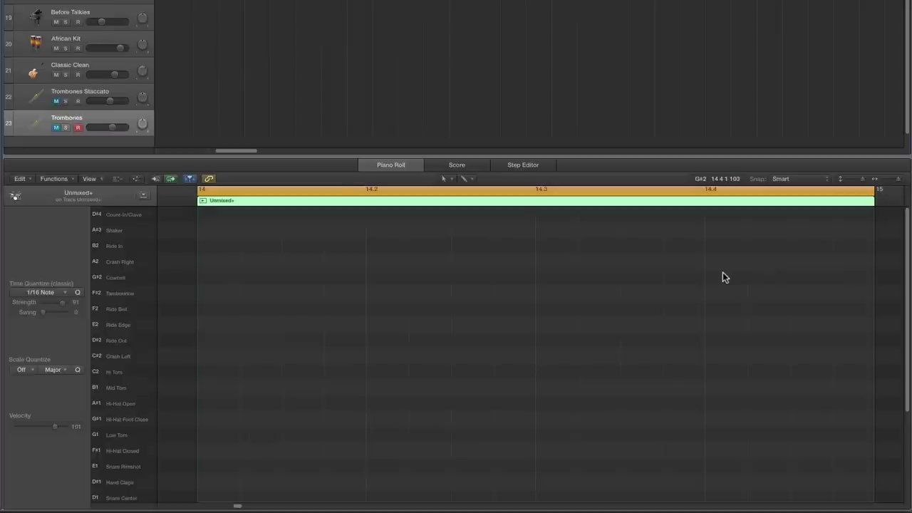
pyautogui.hscroll(1, 722, 272)
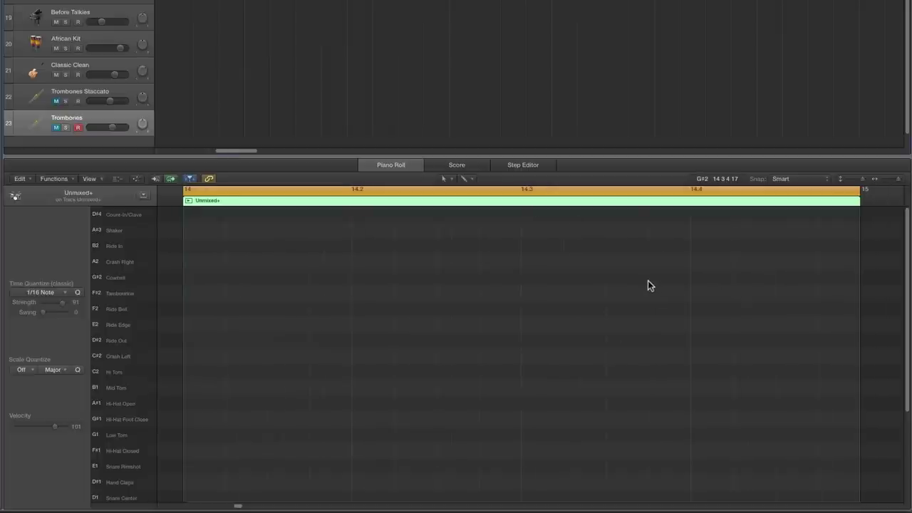
pyautogui.scroll(-3, 422, 317)
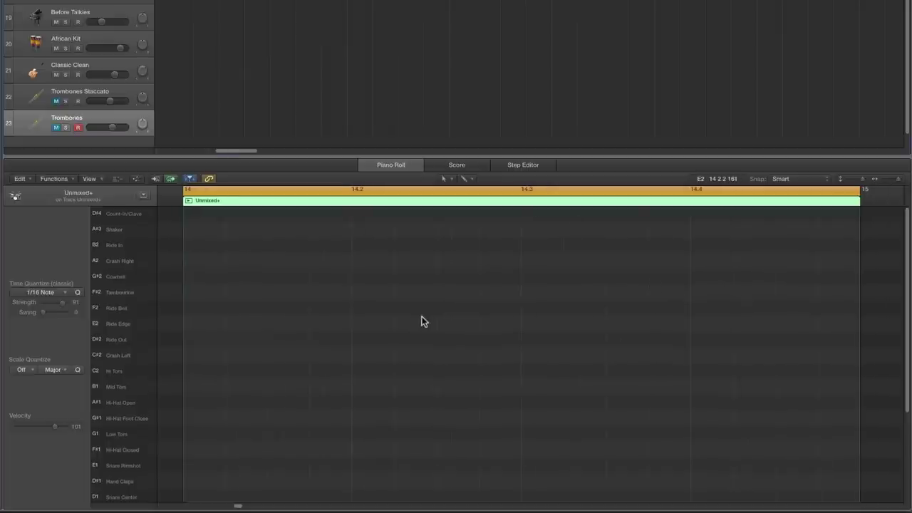
pyautogui.click(443, 178)
pyautogui.click(470, 334)
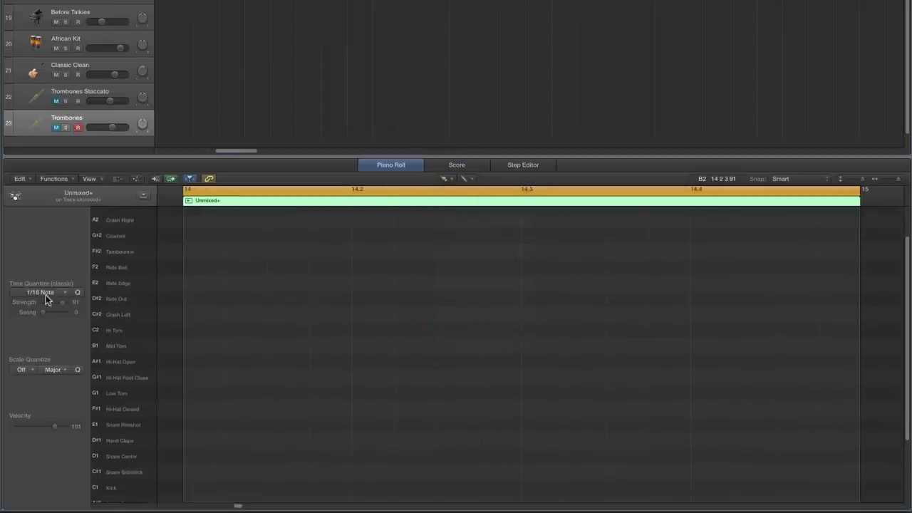
pyautogui.scroll(-2, 220, 366)
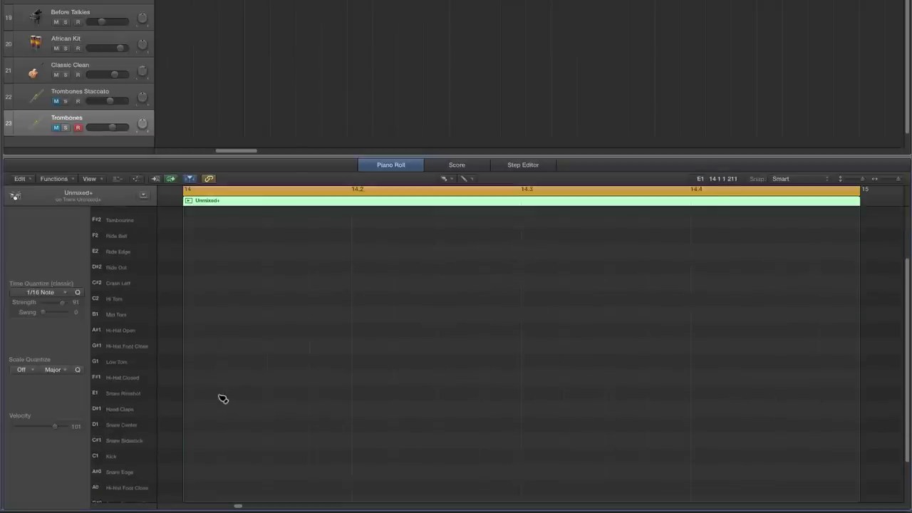
pyautogui.scroll(-4, 222, 397)
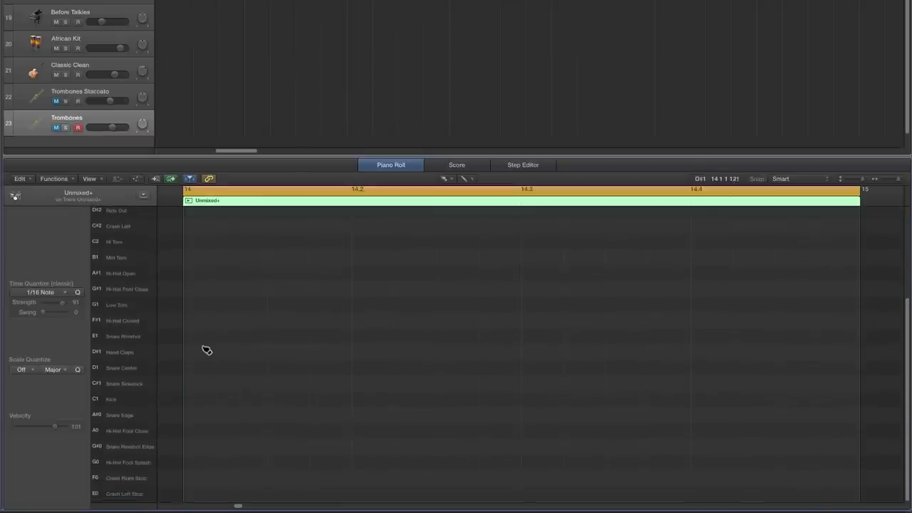
pyautogui.moveTo(199, 327); pyautogui.dragTo(837, 322)
# - Shorten all Hi-Hat Closed notes to less than half their length and set their velocity to 100
pyautogui.click(129, 321)
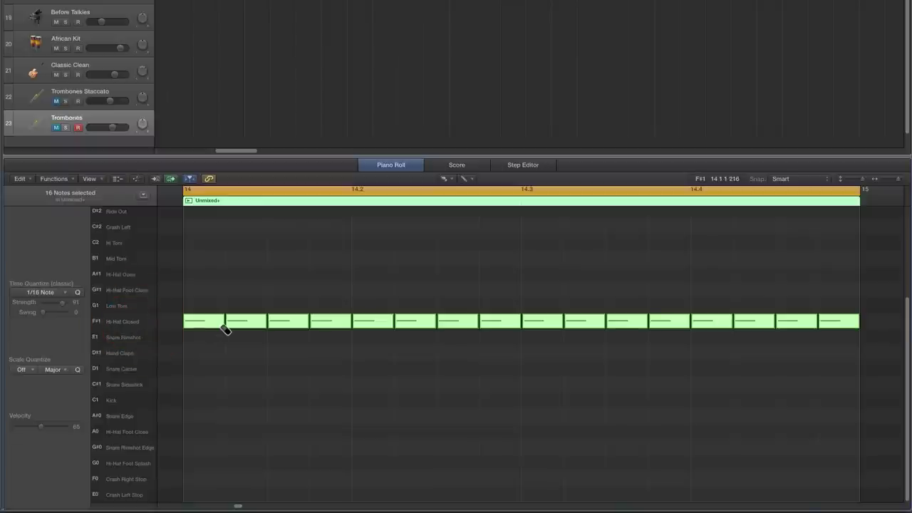
pyautogui.moveTo(221, 326); pyautogui.dragTo(201, 322)
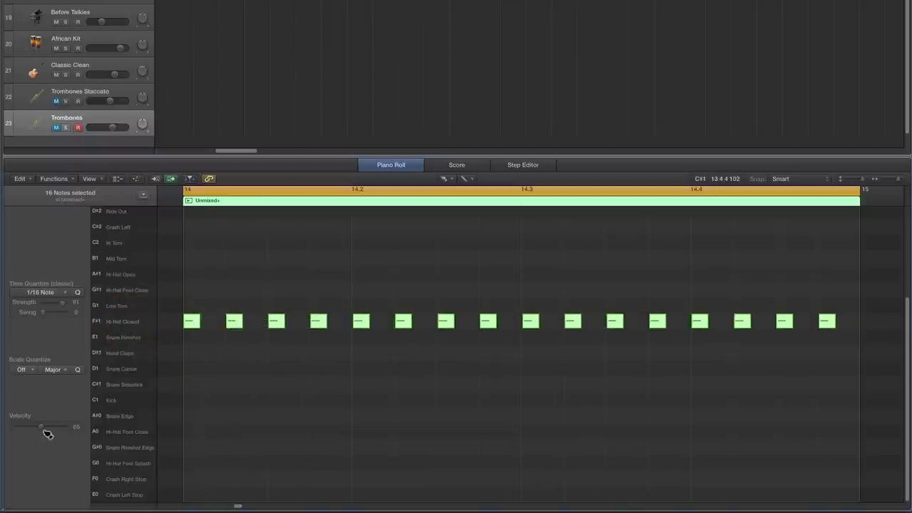
pyautogui.moveTo(47, 432); pyautogui.dragTo(57, 432)
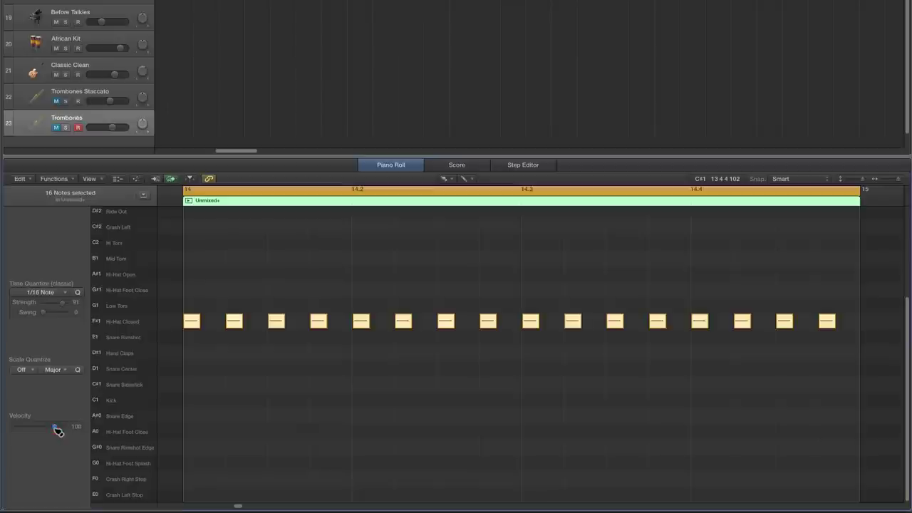
# - Lower the velocity of every second Hi-Hat Closed note in bar 14 to 10 with the Velocity tool
pyautogui.click(442, 180)
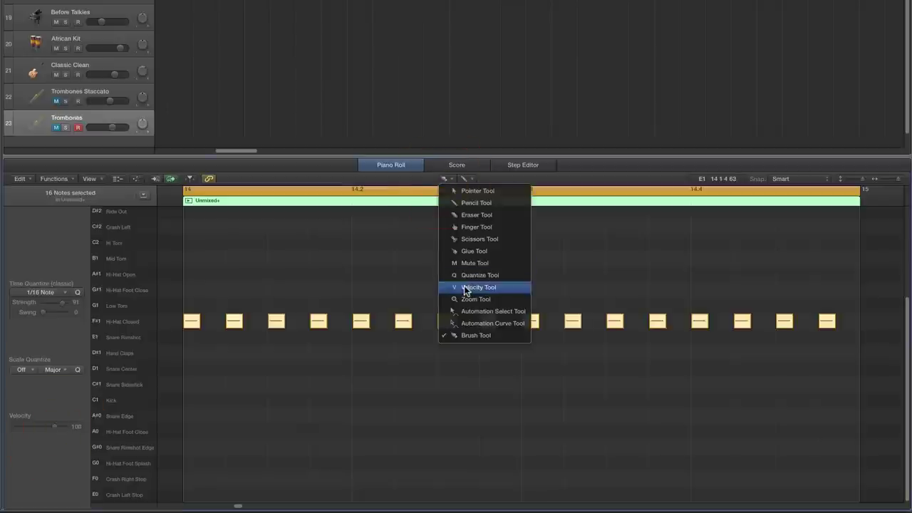
pyautogui.click(473, 288)
pyautogui.click(332, 288)
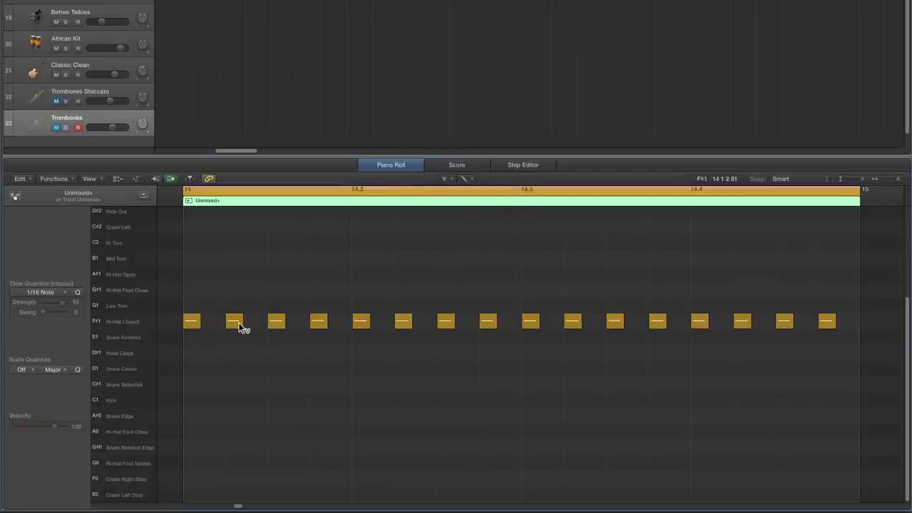
pyautogui.click(237, 322)
pyautogui.keyDown('shift'); pyautogui.click(318, 322); pyautogui.keyUp('shift')
pyautogui.keyDown('shift'); pyautogui.click(402, 322); pyautogui.keyUp('shift')
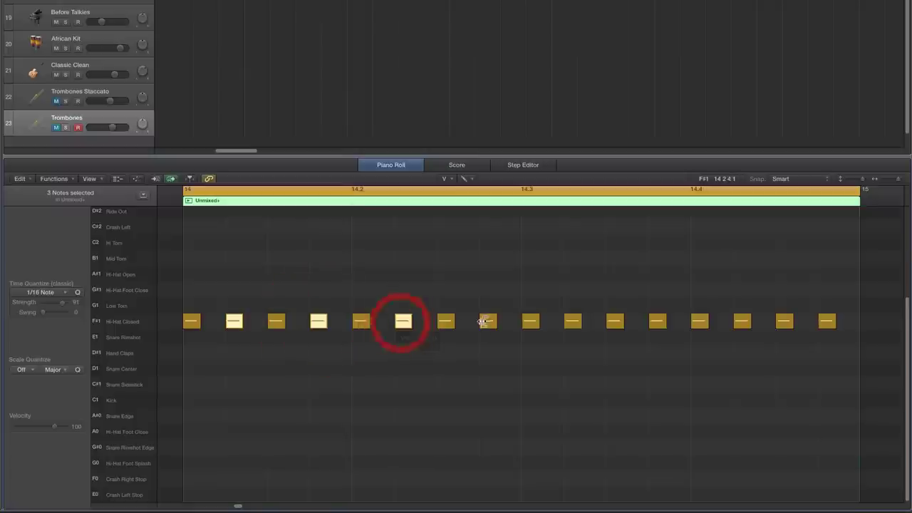
pyautogui.keyDown('shift'); pyautogui.click(487, 322); pyautogui.keyUp('shift')
pyautogui.keyDown('shift'); pyautogui.click(574, 323); pyautogui.keyUp('shift')
pyautogui.keyDown('shift'); pyautogui.click(657, 322); pyautogui.keyUp('shift')
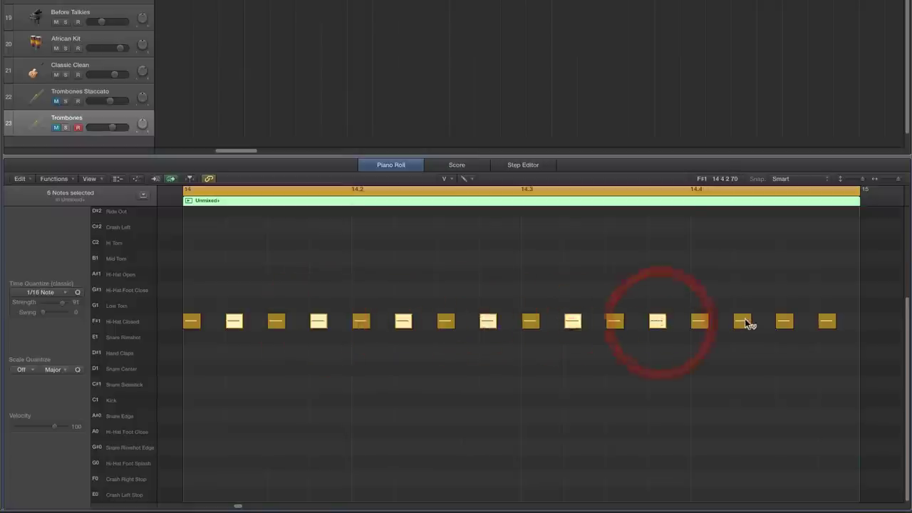
pyautogui.keyDown('shift'); pyautogui.click(742, 322); pyautogui.keyUp('shift')
pyautogui.keyDown('shift'); pyautogui.click(827, 322); pyautogui.keyUp('shift')
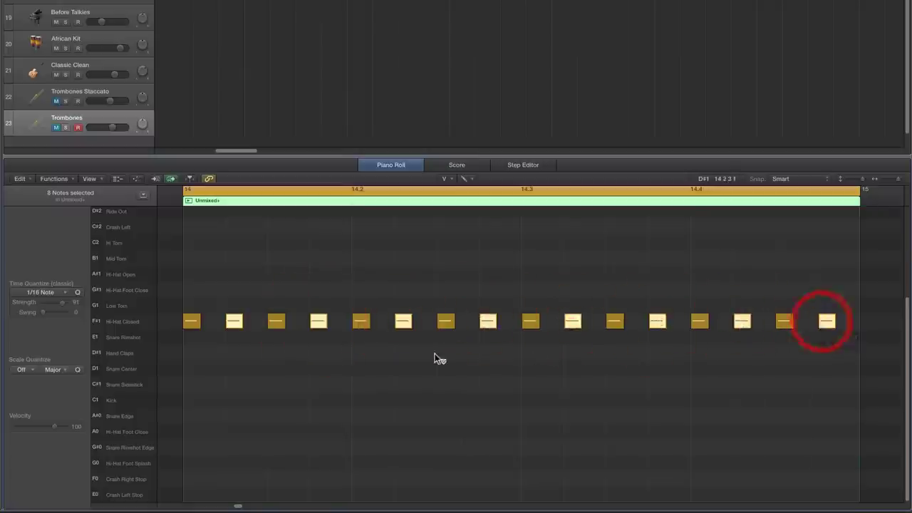
pyautogui.moveTo(237, 326); pyautogui.dragTo(234, 401)
pyautogui.click(236, 333)
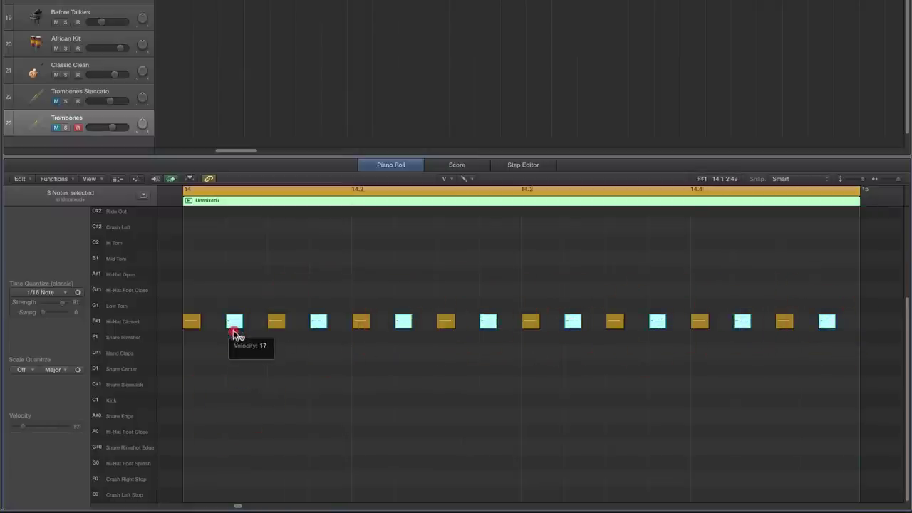
pyautogui.moveTo(236, 334); pyautogui.dragTo(236, 343)
# - Slightly raise the velocity of the eighth and sixteenth Hi-Hat Closed notes while bar 14 plays in a loop
pyautogui.press('space')
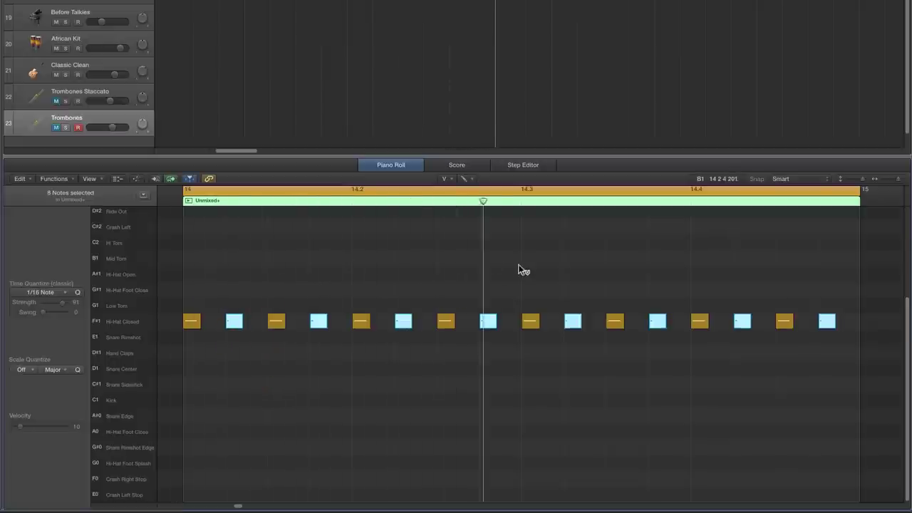
pyautogui.click(494, 307)
pyautogui.moveTo(495, 327); pyautogui.dragTo(496, 305)
pyautogui.moveTo(829, 323); pyautogui.dragTo(833, 298)
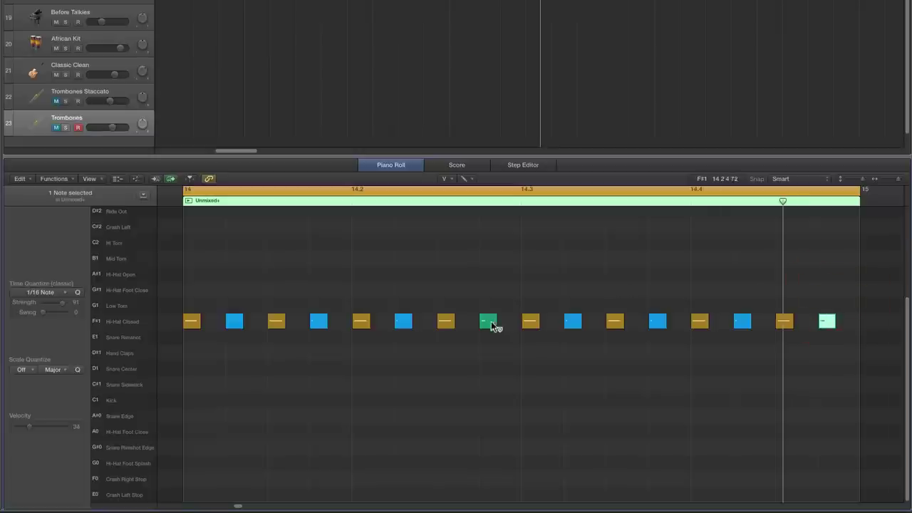
pyautogui.click(496, 295)
pyautogui.press('space')
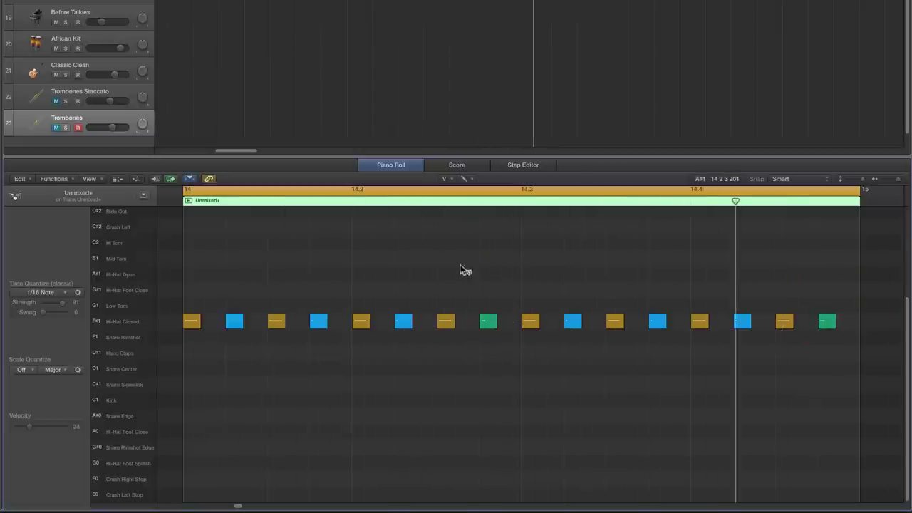
# - Move the third, seventh, eleventh and fifteenth hi-hat notes up to Hi-Hat Foot Close (G#1) and play bar 14 back
pyautogui.click(445, 178)
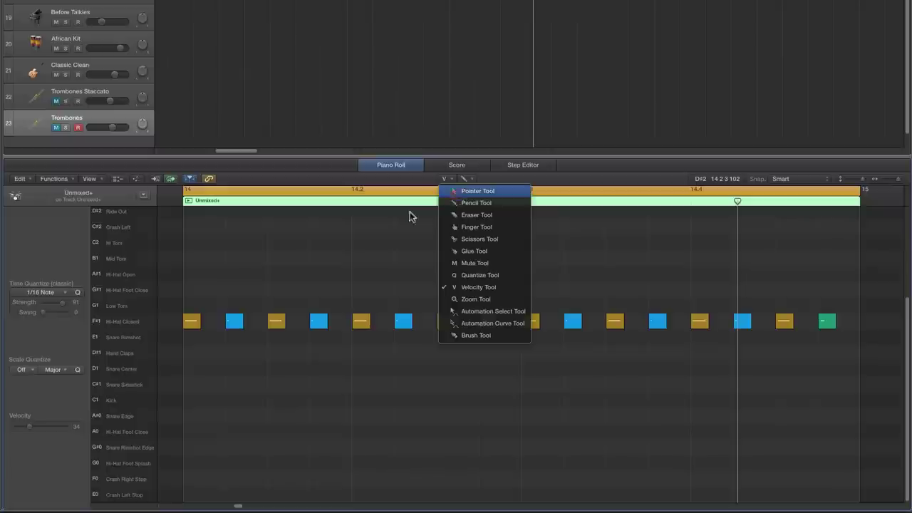
pyautogui.click(474, 191)
pyautogui.moveTo(278, 323); pyautogui.dragTo(278, 291)
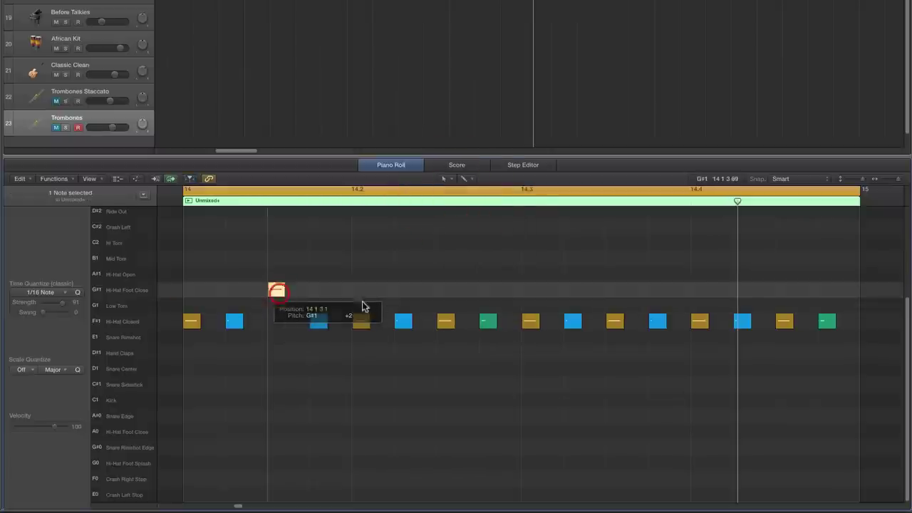
pyautogui.click(447, 321)
pyautogui.moveTo(447, 321); pyautogui.dragTo(447, 296)
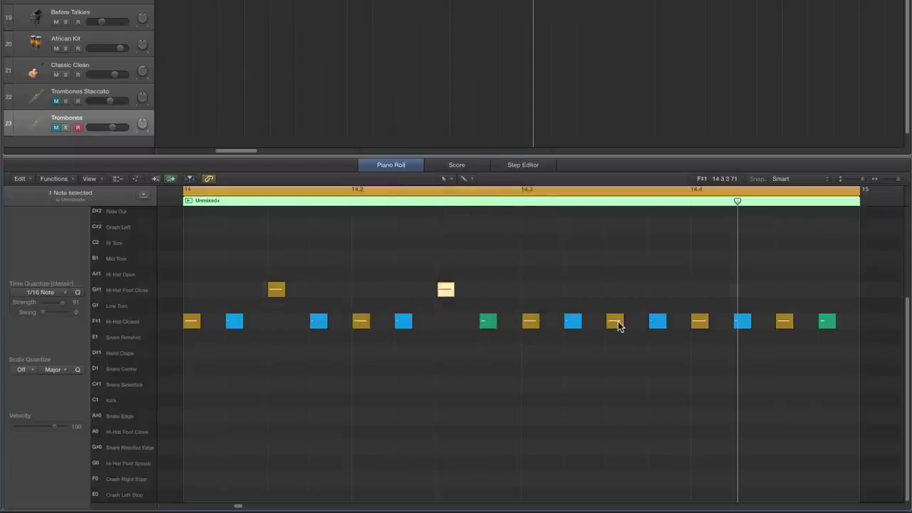
pyautogui.moveTo(617, 325); pyautogui.dragTo(617, 294)
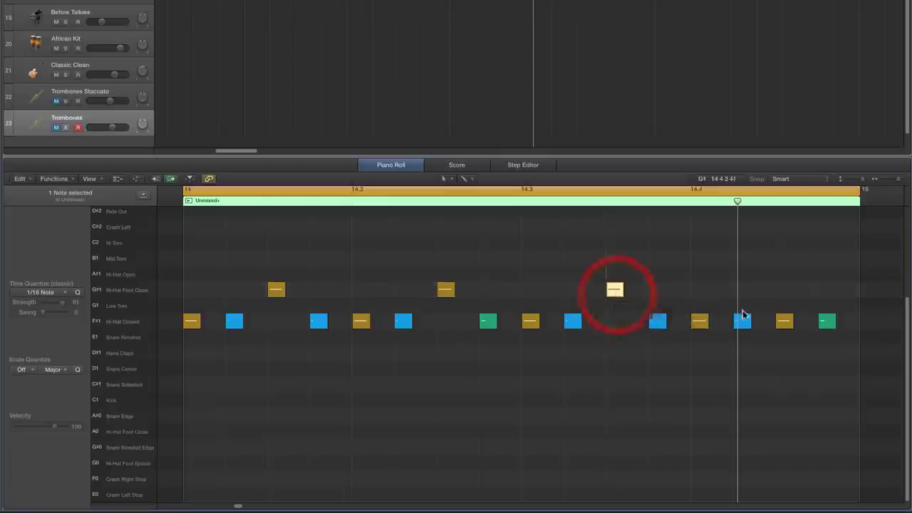
pyautogui.moveTo(783, 321); pyautogui.dragTo(785, 291)
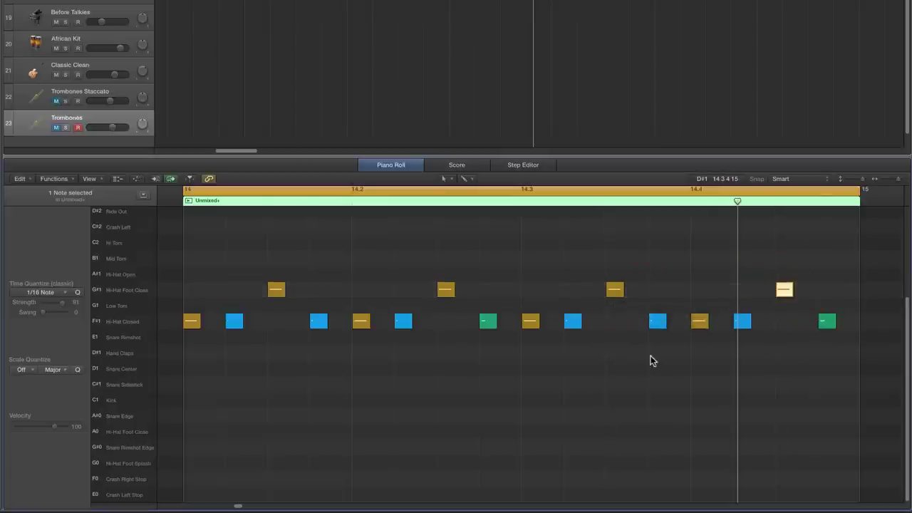
pyautogui.press('space')
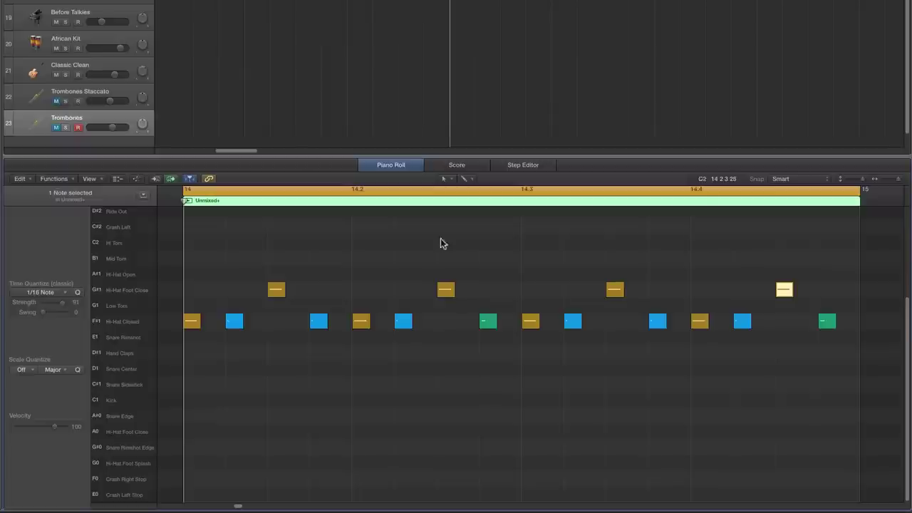
# - Draw Kick (C1) notes slightly longer than the hi-hats on beats 2 and 4 of bar 14 with the Pencil tool
pyautogui.click(443, 179)
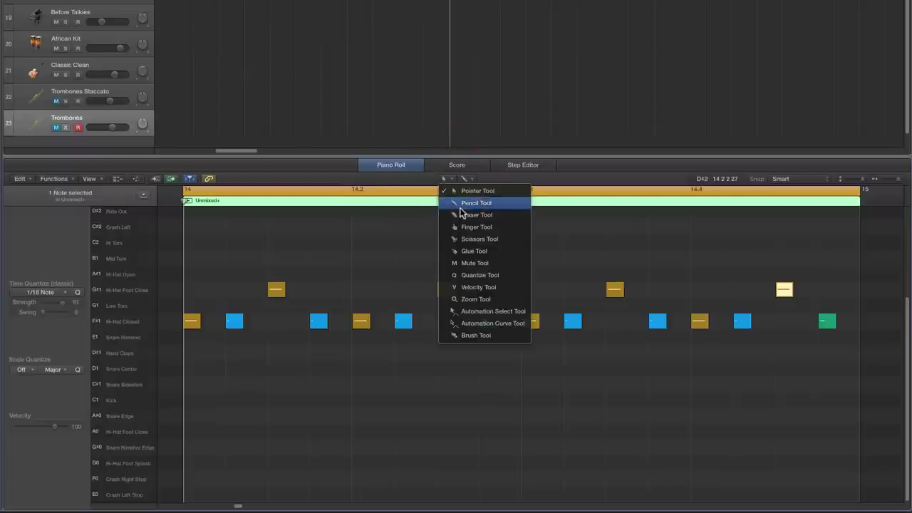
pyautogui.click(456, 202)
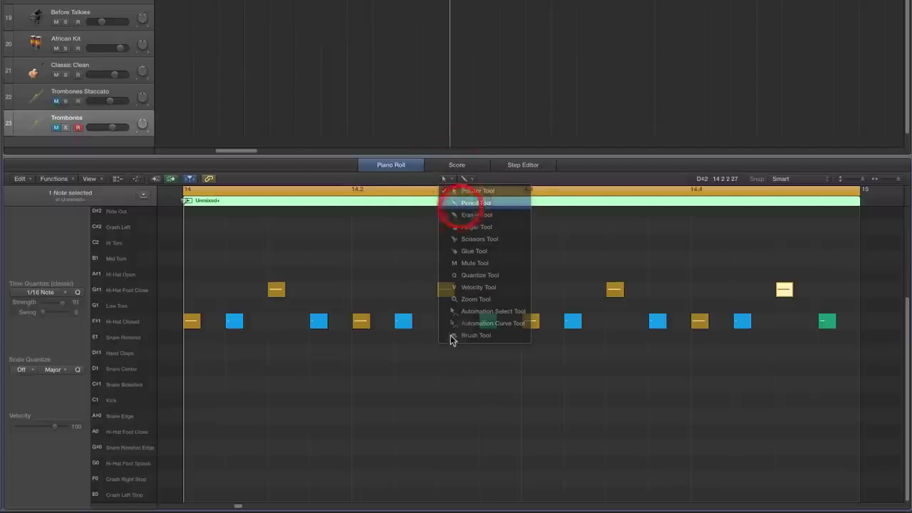
pyautogui.click(361, 401)
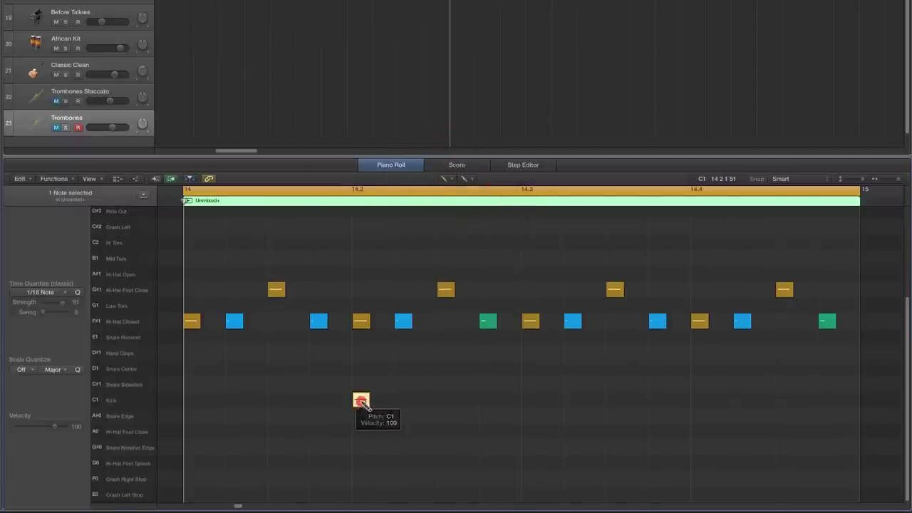
pyautogui.moveTo(366, 402); pyautogui.dragTo(376, 400)
pyautogui.click(702, 403)
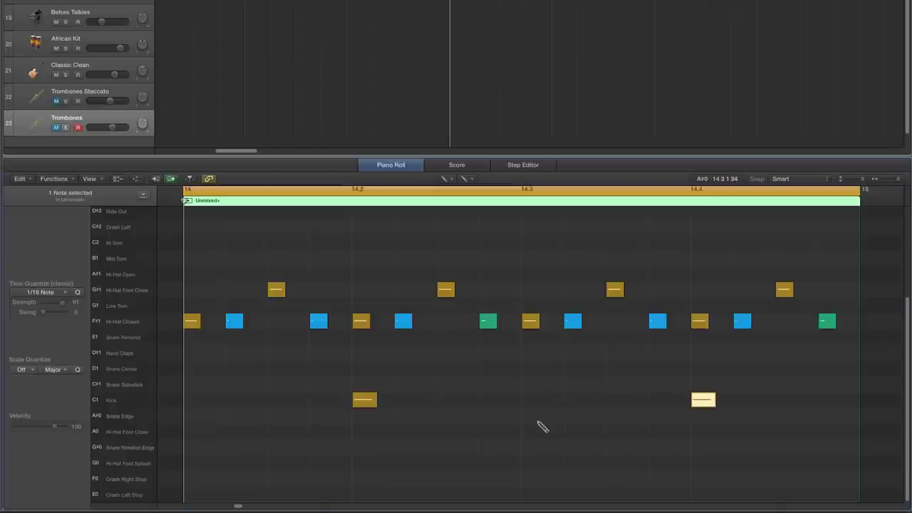
pyautogui.click(365, 403)
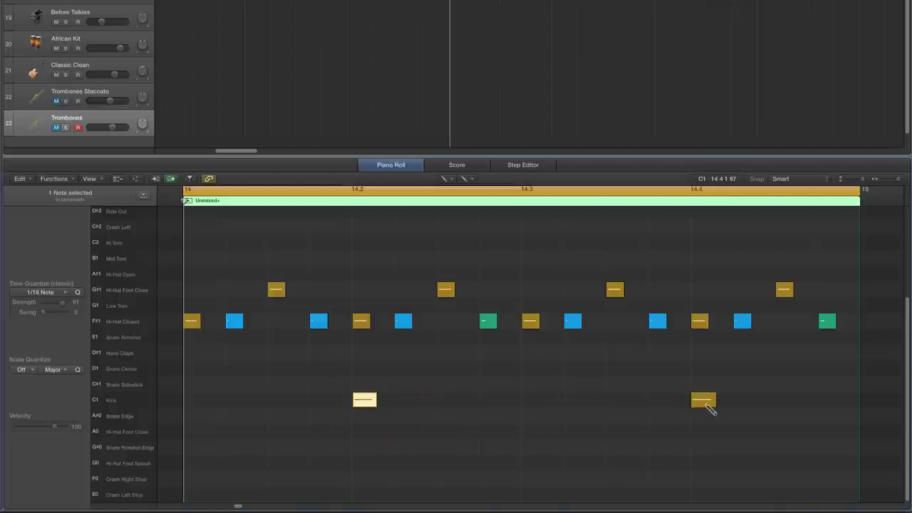
pyautogui.click(707, 402)
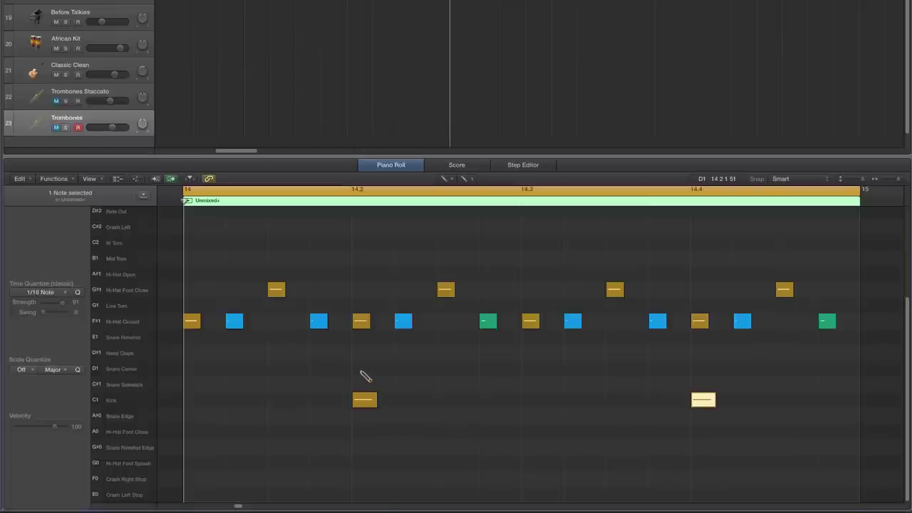
# - Add Snare Center (D1) notes directly above the kicks on beats 2 and 4 and play the bar
pyautogui.click(362, 369)
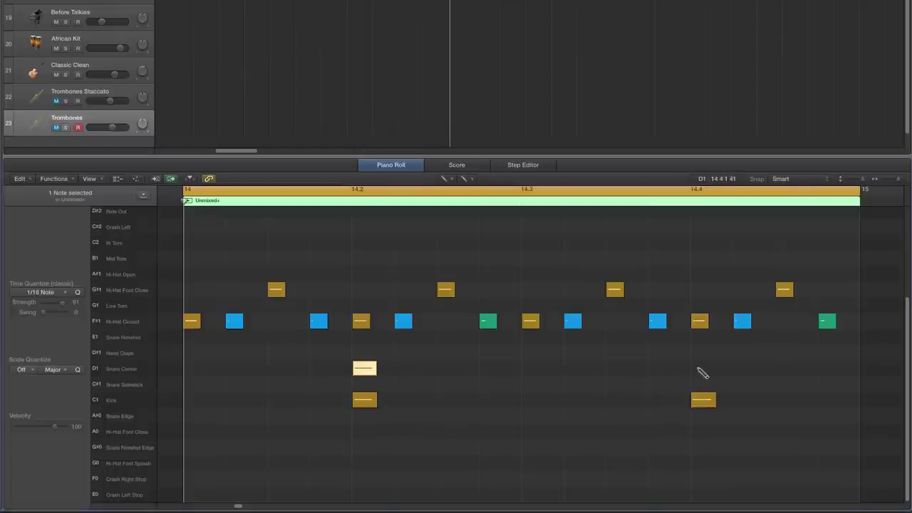
pyautogui.click(702, 368)
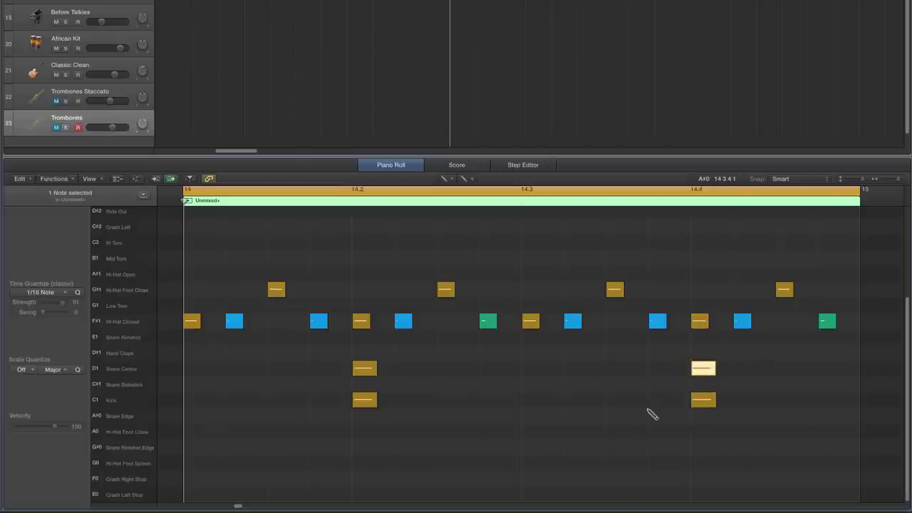
pyautogui.press('space')
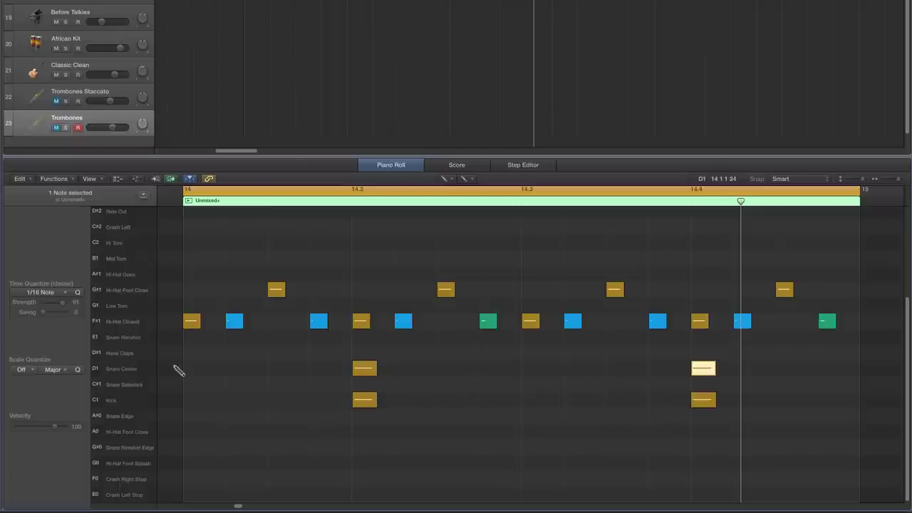
# - Set the velocity of all Snare Center notes to 103, replay the loop and deselect the notes with the Pointer tool
pyautogui.click(132, 373)
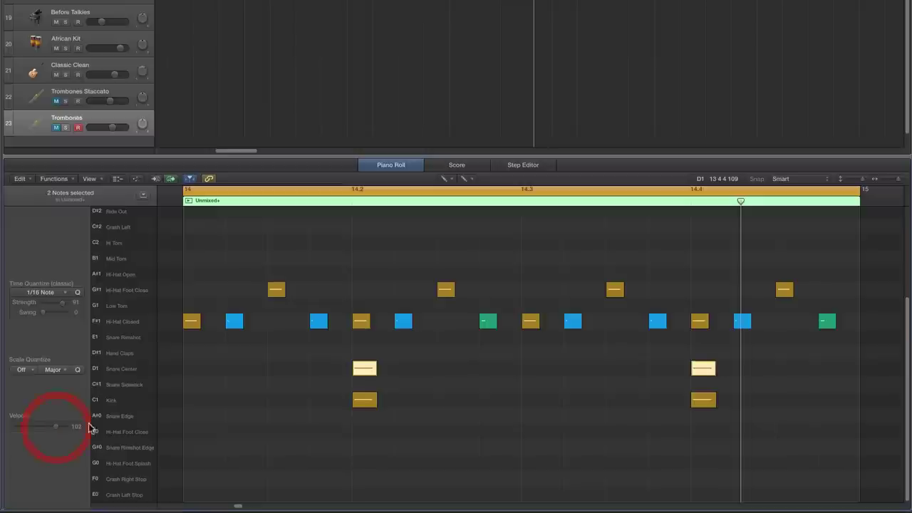
pyautogui.press('space')
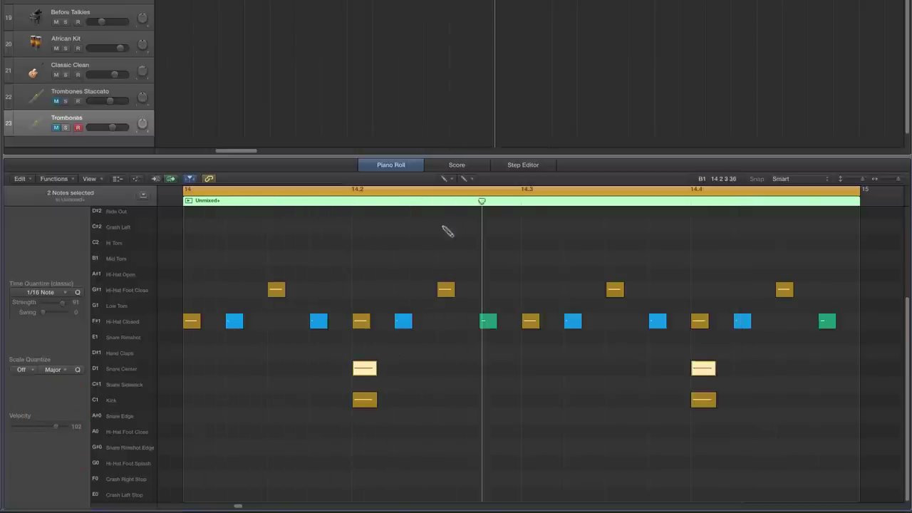
pyautogui.click(444, 179)
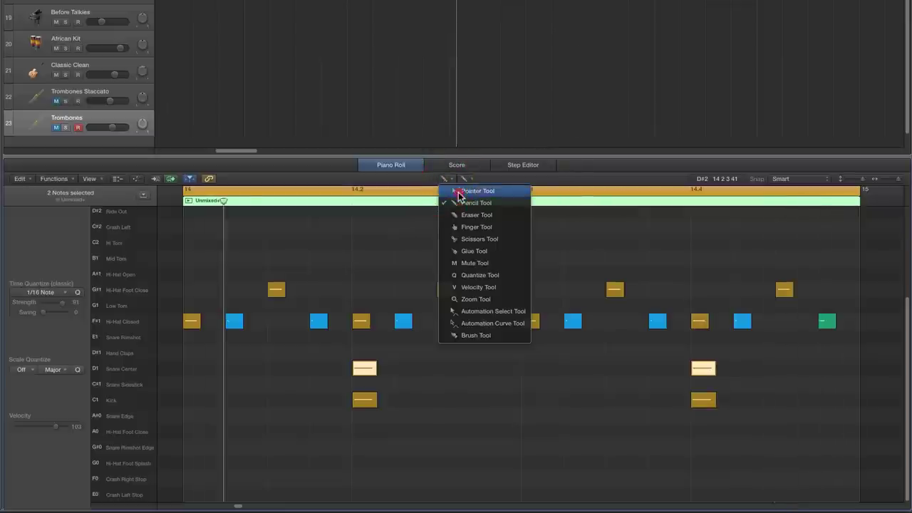
pyautogui.click(459, 192)
pyautogui.click(406, 269)
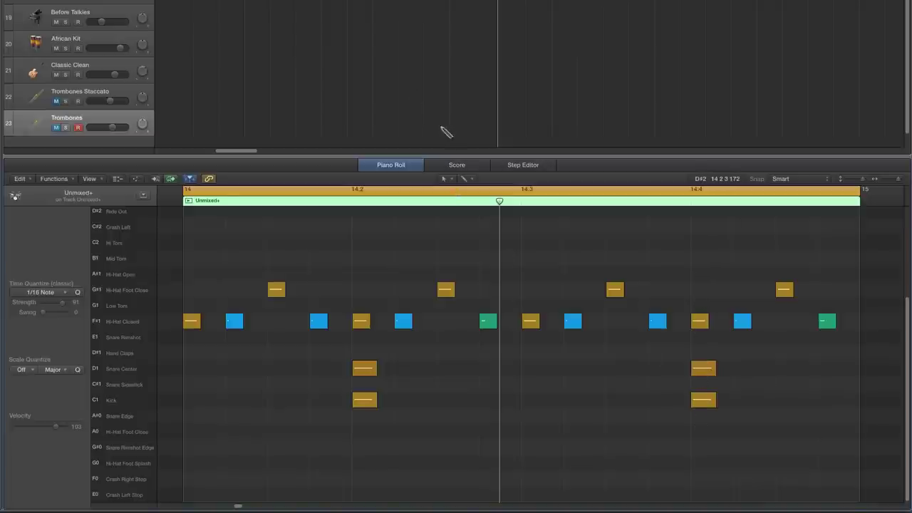
# - Create an empty region at bar 14 on the African Kit track and audition its F4 drum sound
pyautogui.click(97, 41)
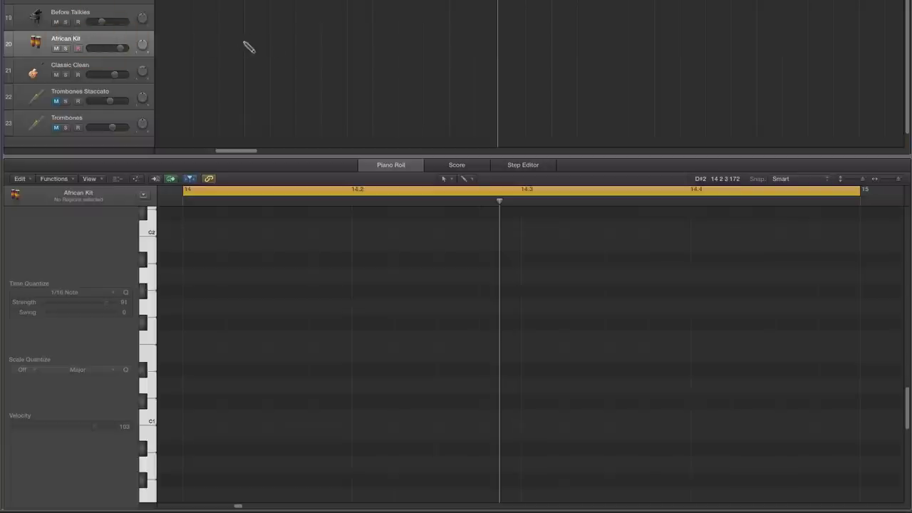
pyautogui.click(459, 42)
pyautogui.scroll(3, 258, 297)
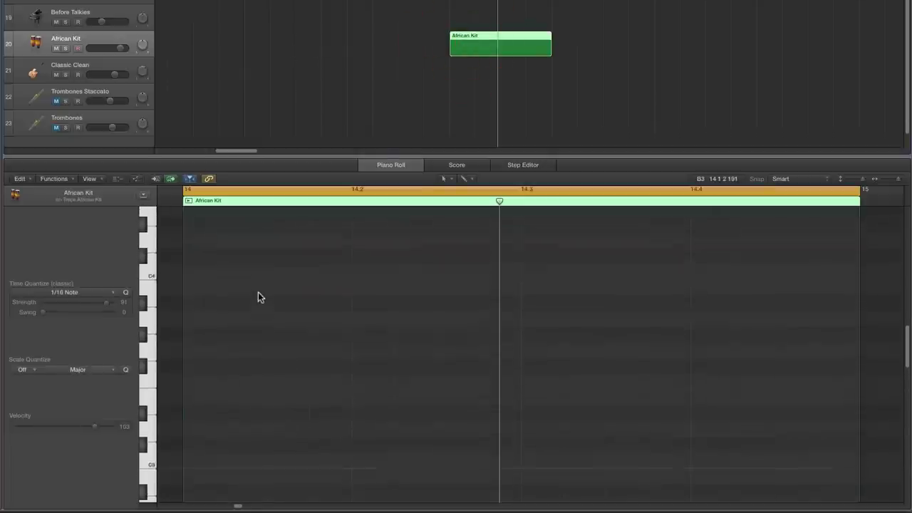
pyautogui.scroll(4, 258, 298)
pyautogui.click(151, 275)
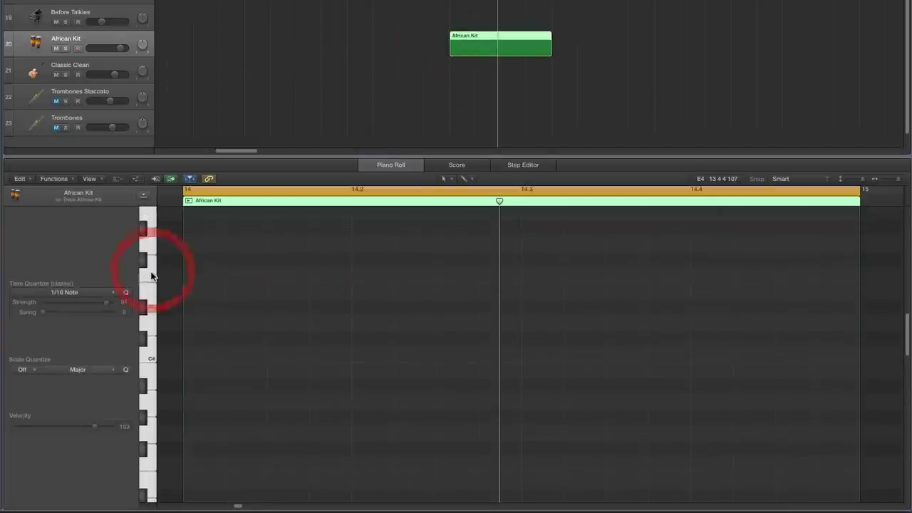
pyautogui.click(151, 276)
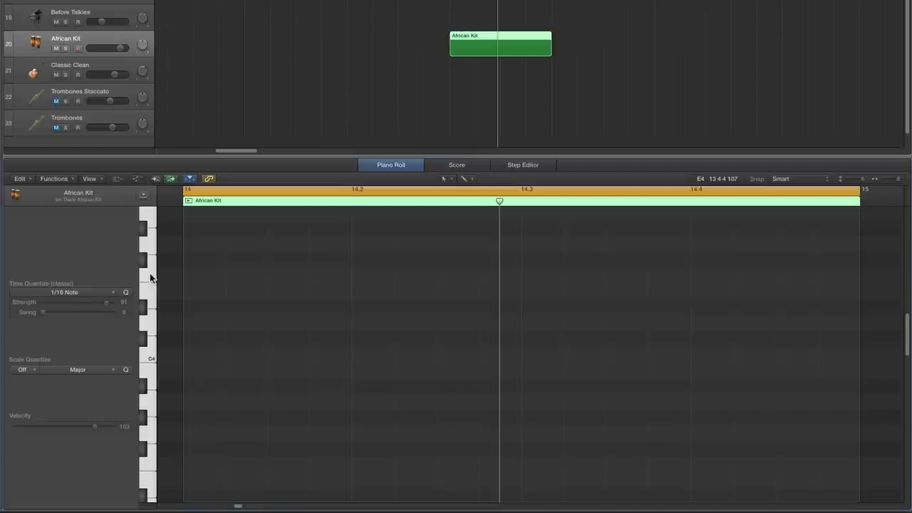
pyautogui.click(150, 276)
# - Draw three F4 notes spaced 1/16 apart from beat 4 of the African Kit region with the Pencil tool
pyautogui.hscroll(2, 634, 274)
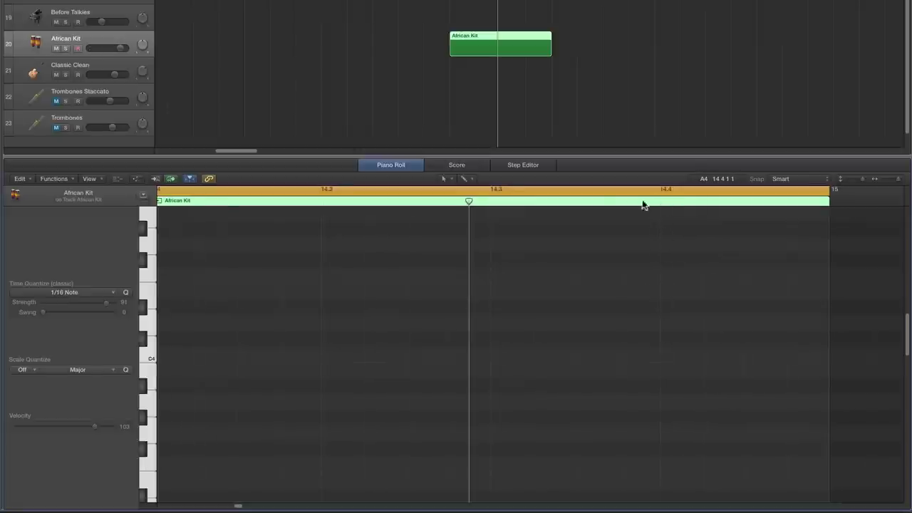
pyautogui.click(439, 180)
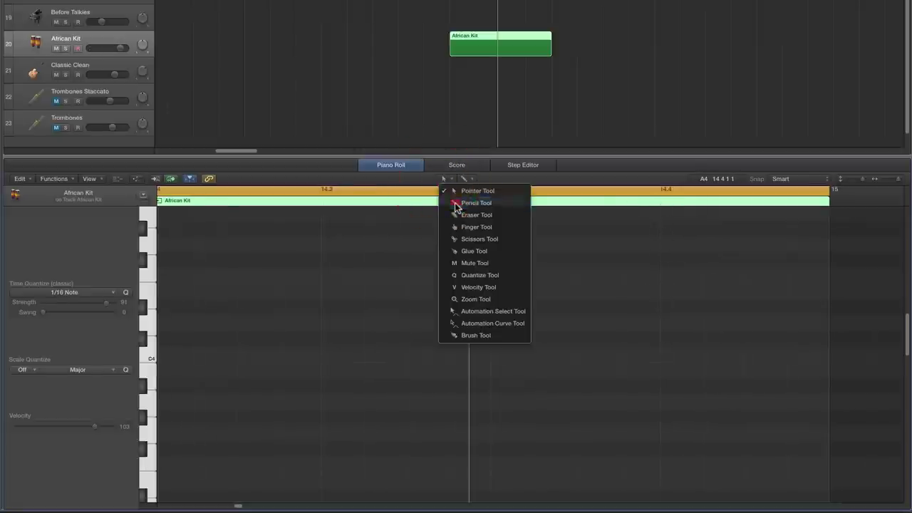
pyautogui.click(458, 203)
pyautogui.click(154, 278)
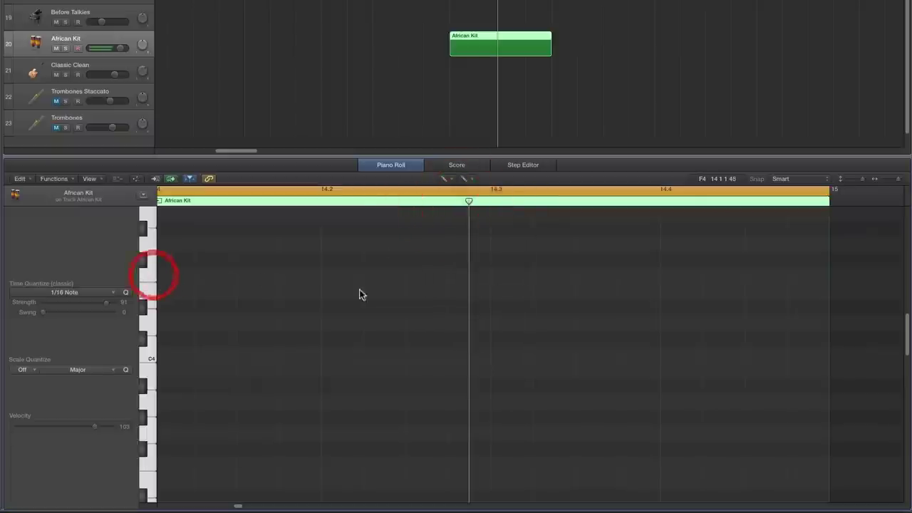
pyautogui.click(668, 275)
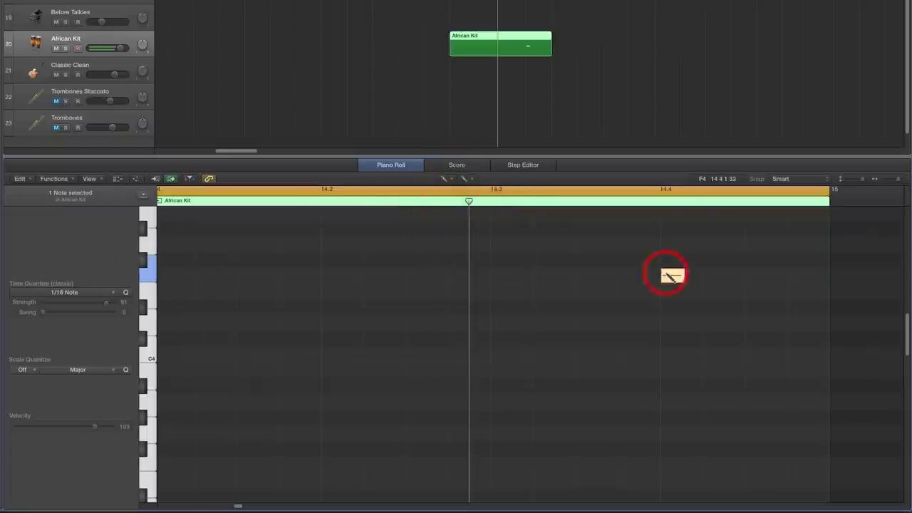
pyautogui.click(897, 180)
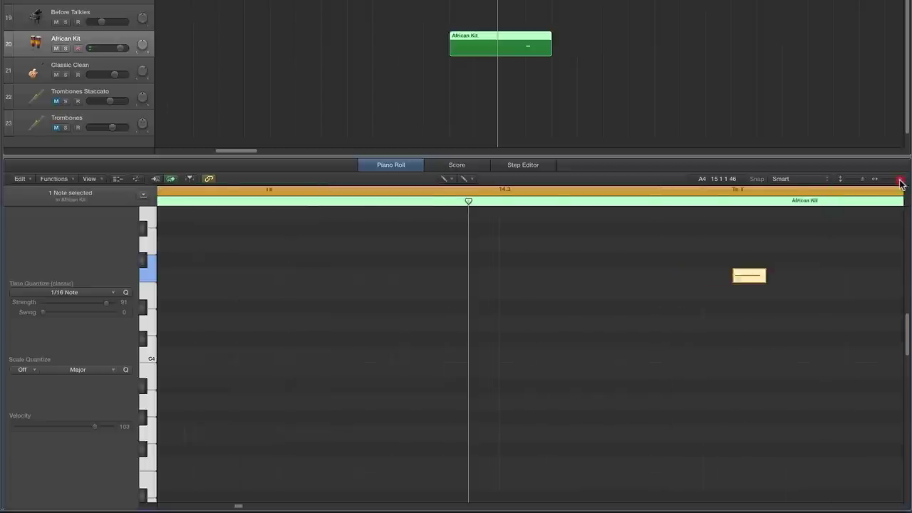
pyautogui.hscroll(3, 850, 227)
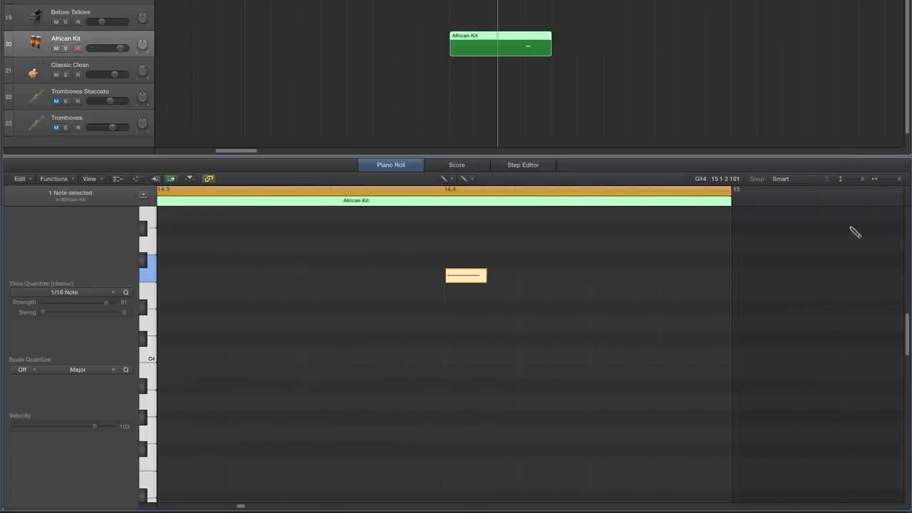
pyautogui.click(526, 277)
pyautogui.click(605, 276)
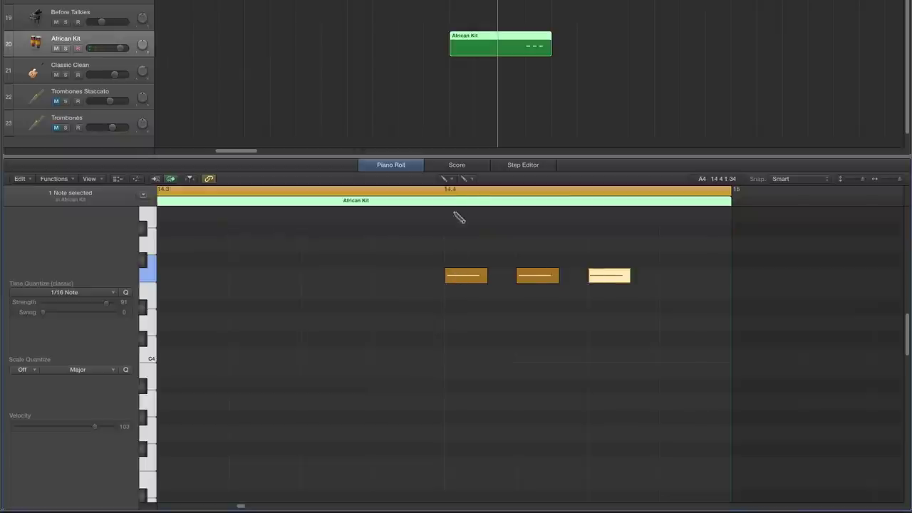
# - Shorten all three F4 notes to less than half their length and deselect them
pyautogui.click(444, 179)
pyautogui.click(458, 191)
pyautogui.moveTo(423, 258); pyautogui.dragTo(630, 296)
pyautogui.moveTo(485, 283); pyautogui.dragTo(460, 284)
pyautogui.click(443, 179)
pyautogui.click(443, 190)
pyautogui.click(554, 227)
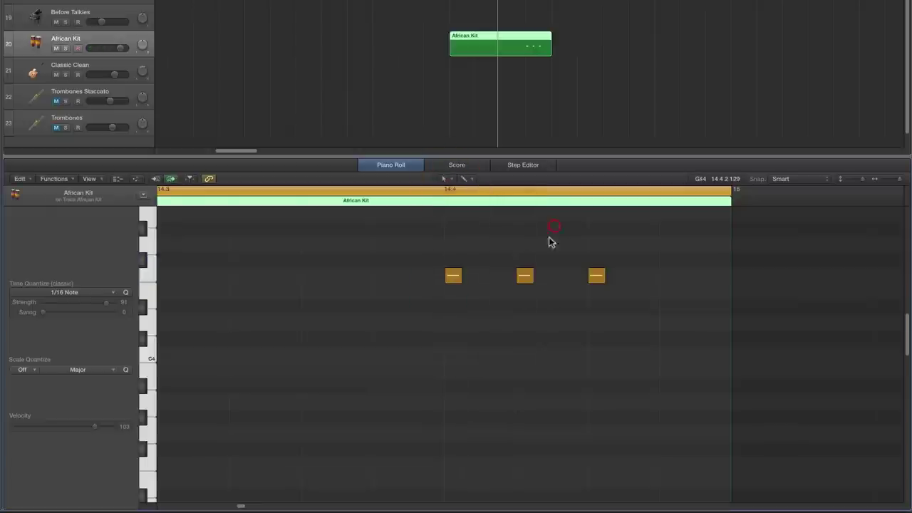
# - Pull the second and third F4 notes closer to the first and copy two more closely spaced notes behind them
pyautogui.moveTo(525, 275); pyautogui.dragTo(487, 278)
pyautogui.moveTo(597, 277); pyautogui.dragTo(493, 278)
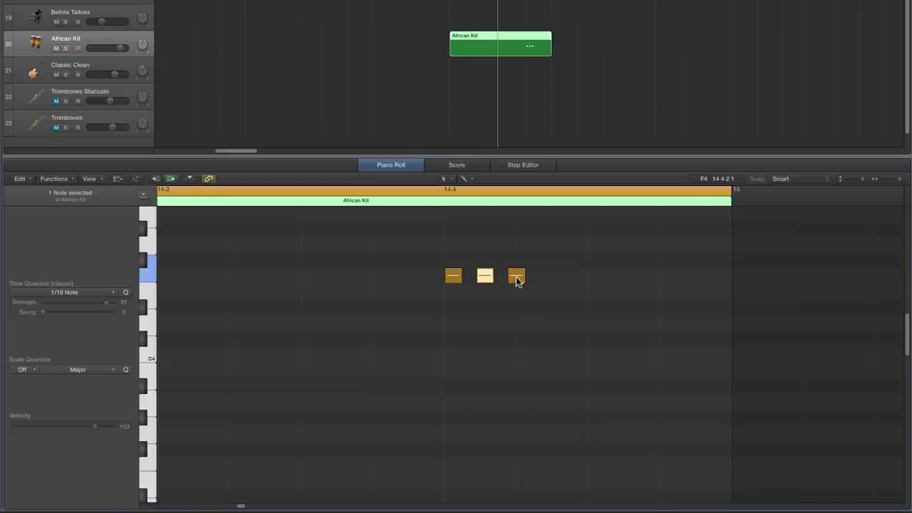
pyautogui.moveTo(517, 280); pyautogui.dragTo(584, 277)
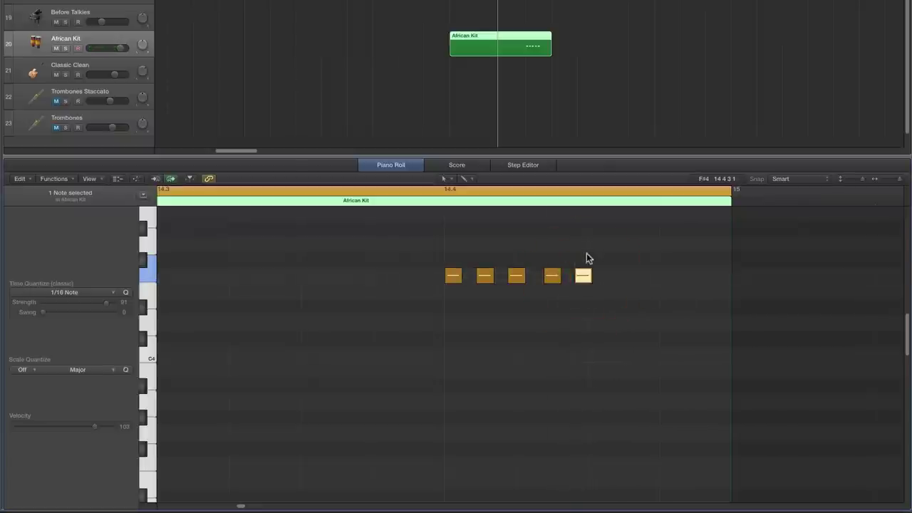
# - Nudge the fourth F4 note slightly earlier to even out the spacing of the drum roll
pyautogui.click(553, 277)
pyautogui.moveTo(553, 278); pyautogui.dragTo(548, 276)
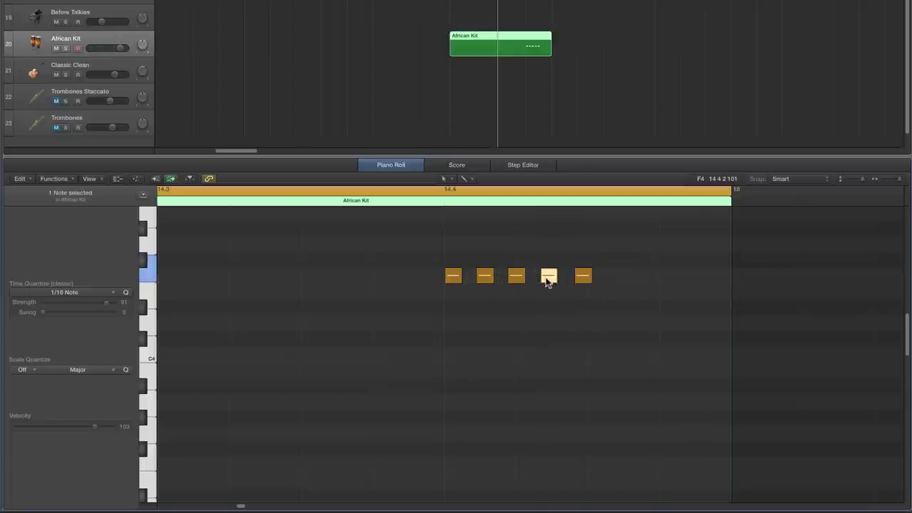
pyautogui.click(548, 280)
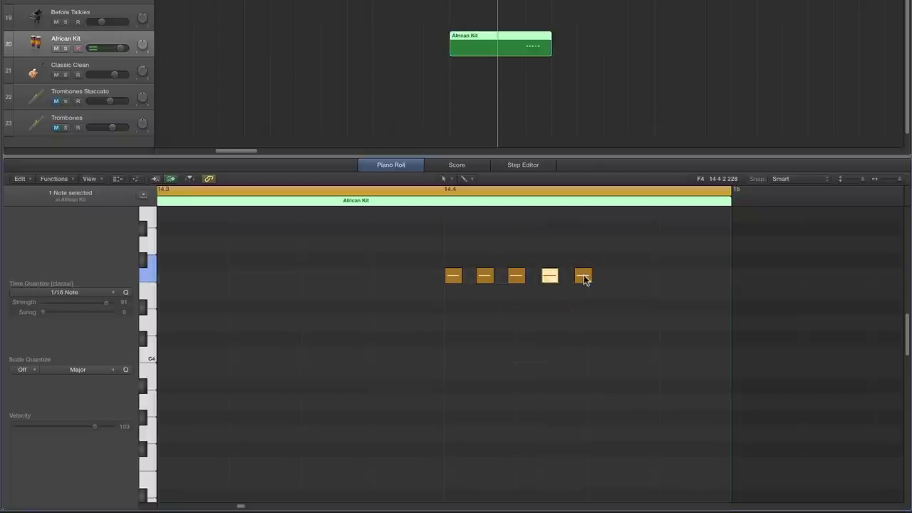
# - Copy the fifth F4 note behind itself as a sixth evenly spaced roll hit and fine-tune its position
pyautogui.moveTo(583, 276); pyautogui.dragTo(616, 280)
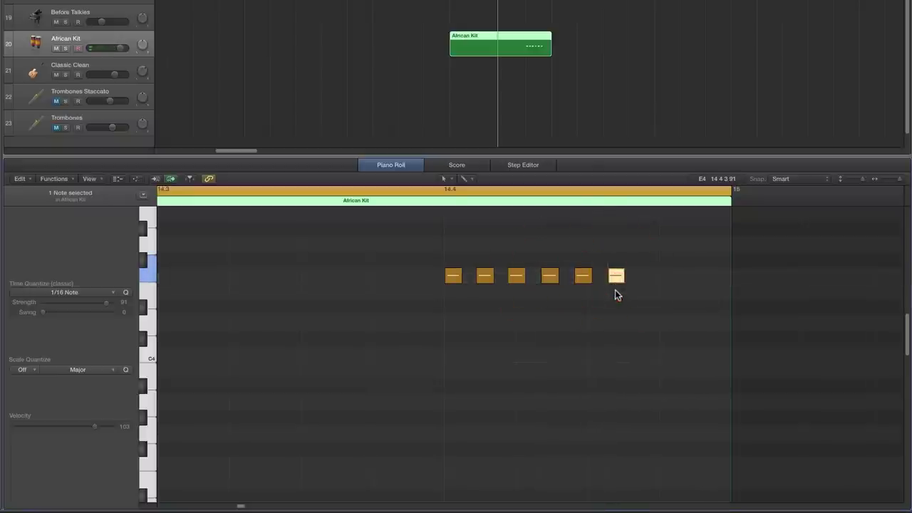
pyautogui.click(617, 278)
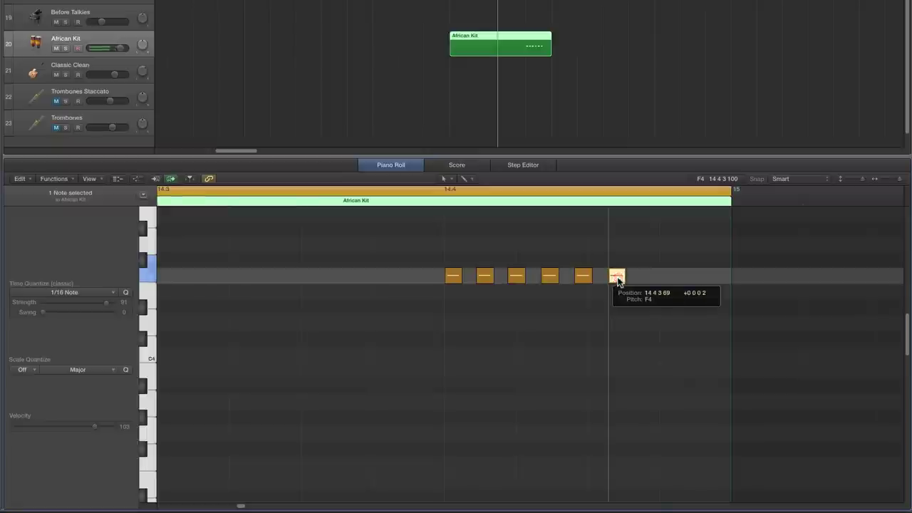
# - Lower the velocities of the six F4 notes with the Velocity tool so the roll fades out, with the first at 94 and the fifth at 25
pyautogui.click(444, 178)
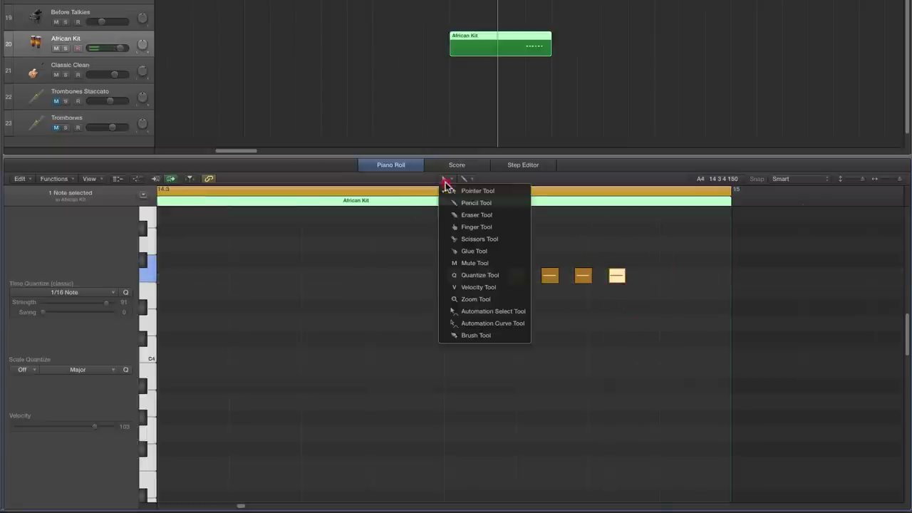
pyautogui.click(466, 289)
pyautogui.moveTo(619, 279); pyautogui.dragTo(620, 361)
pyautogui.moveTo(619, 283); pyautogui.dragTo(584, 336)
pyautogui.moveTo(582, 279); pyautogui.dragTo(583, 319)
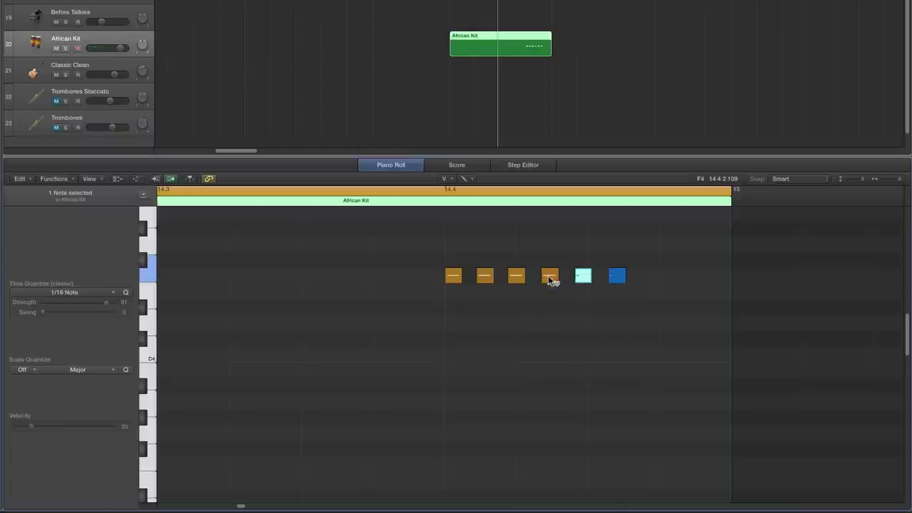
pyautogui.moveTo(549, 278); pyautogui.dragTo(552, 331)
pyautogui.moveTo(552, 287); pyautogui.dragTo(518, 324)
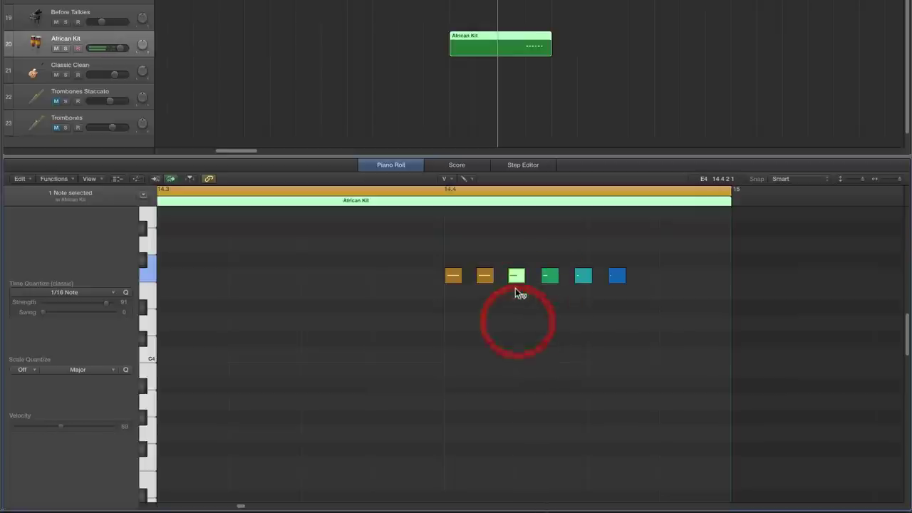
pyautogui.moveTo(516, 278); pyautogui.dragTo(491, 292)
pyautogui.moveTo(453, 275); pyautogui.dragTo(453, 286)
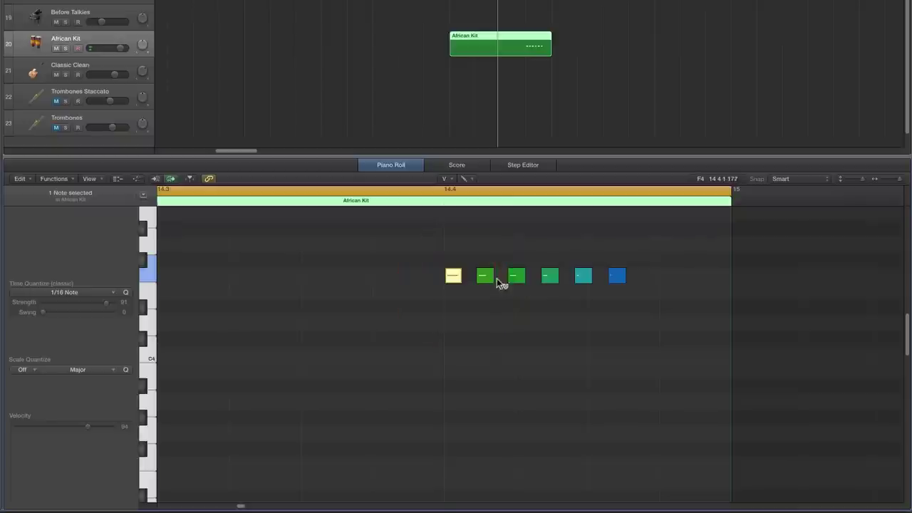
pyautogui.moveTo(550, 278); pyautogui.dragTo(583, 276)
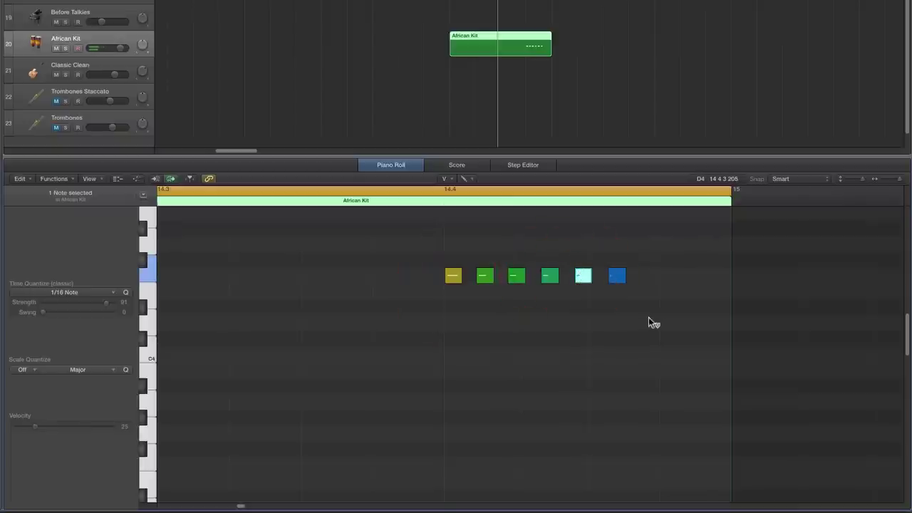
# - Play back the African Kit roll in bar 14 and deselect its notes
pyautogui.press('space')
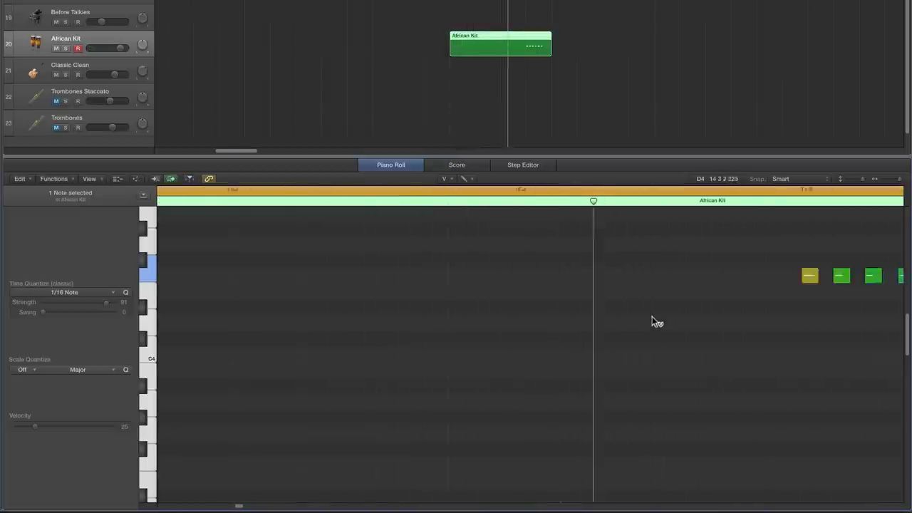
pyautogui.click(886, 179)
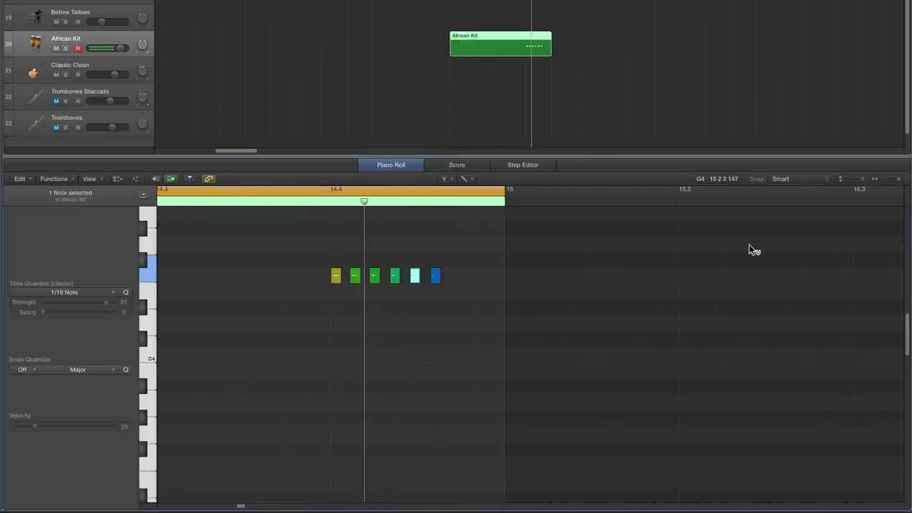
pyautogui.click(468, 255)
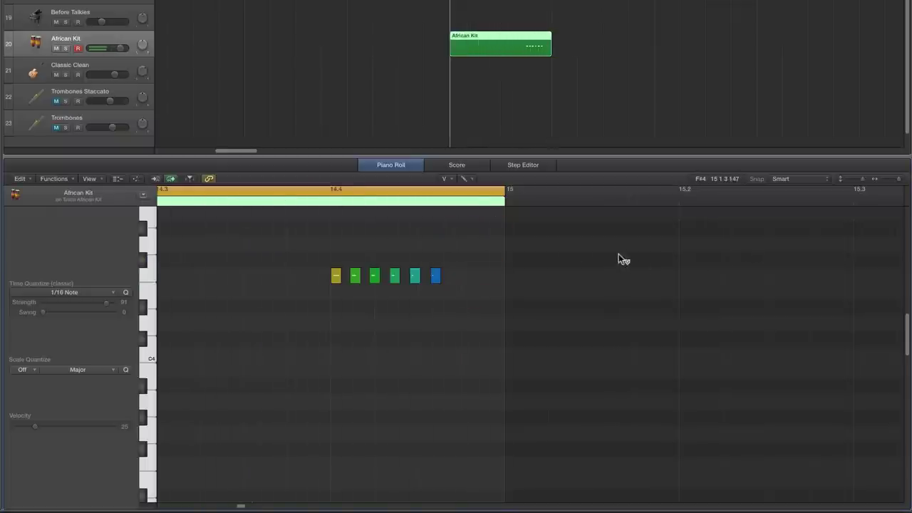
pyautogui.hscroll(-3, 670, 259)
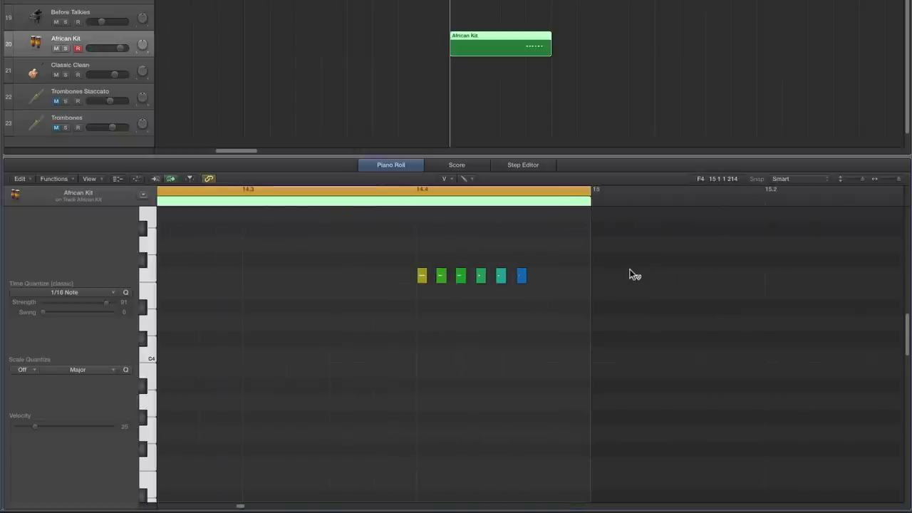
# - Create an empty one-bar region at bar 14 on the Subby Bass track with the Pencil tool
pyautogui.click(443, 7)
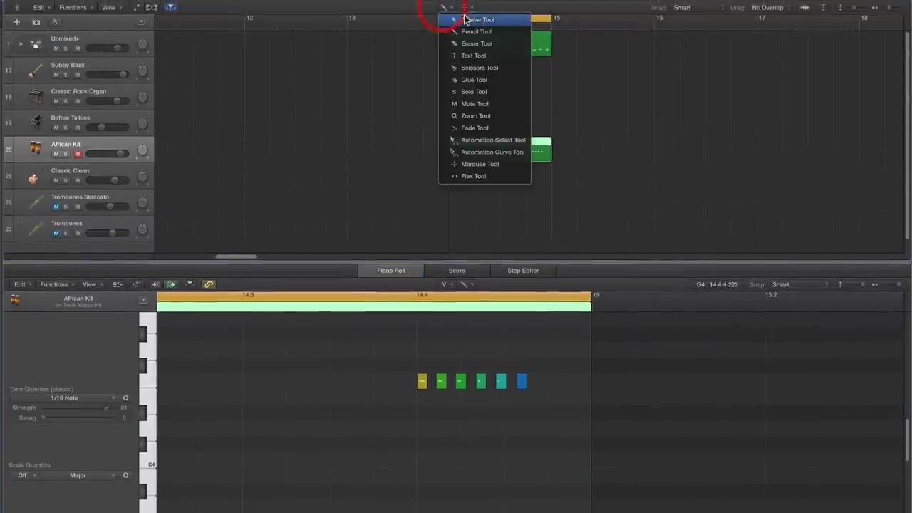
pyautogui.click(458, 33)
pyautogui.click(103, 63)
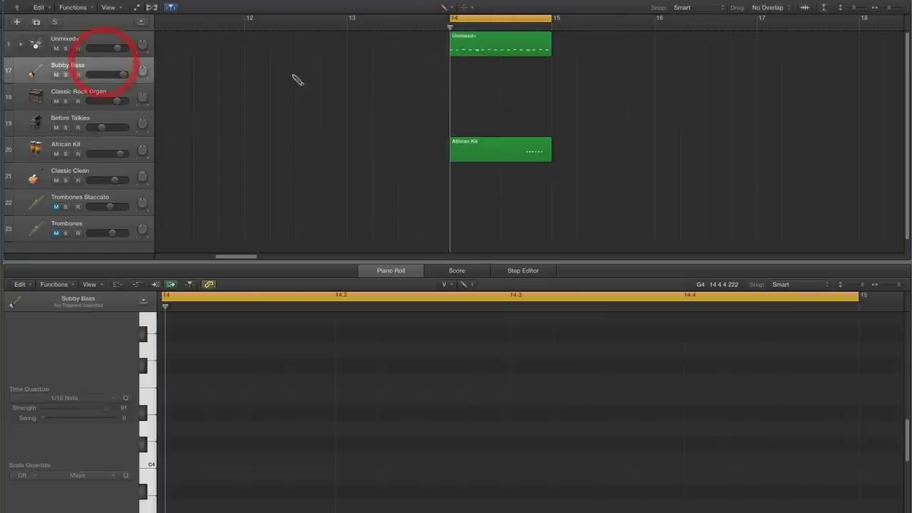
pyautogui.click(464, 69)
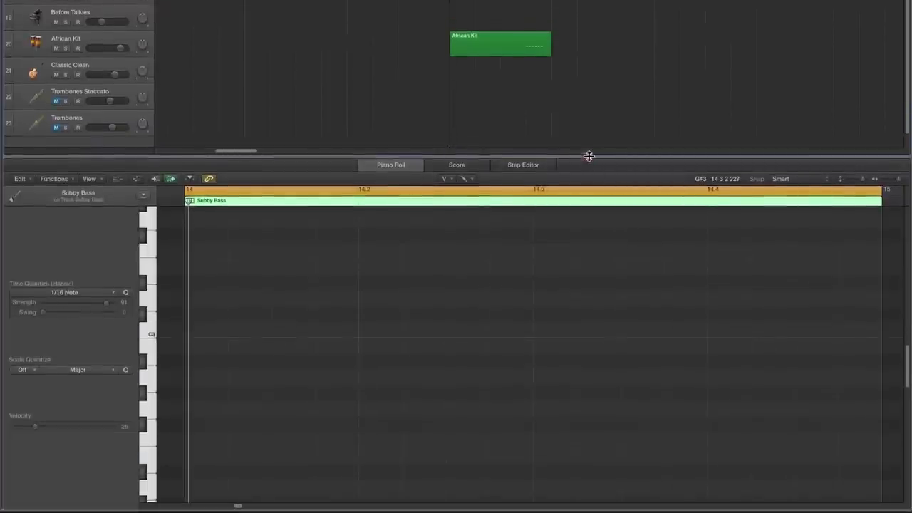
# - Draw a C3 note on beat 2 of the Subby Bass region, lengthened to just over three 1/16 steps, with velocity 77
pyautogui.moveTo(588, 156); pyautogui.dragTo(588, 128)
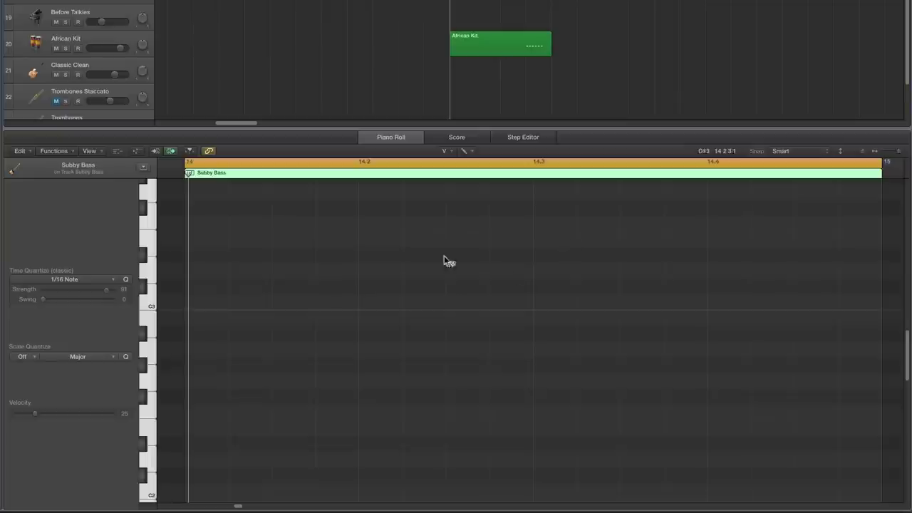
pyautogui.click(446, 155)
pyautogui.click(459, 175)
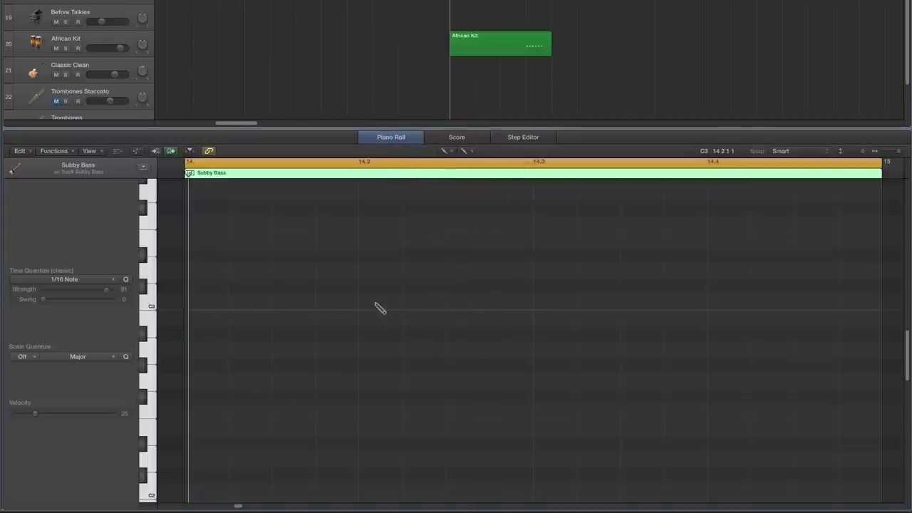
pyautogui.scroll(3, 384, 307)
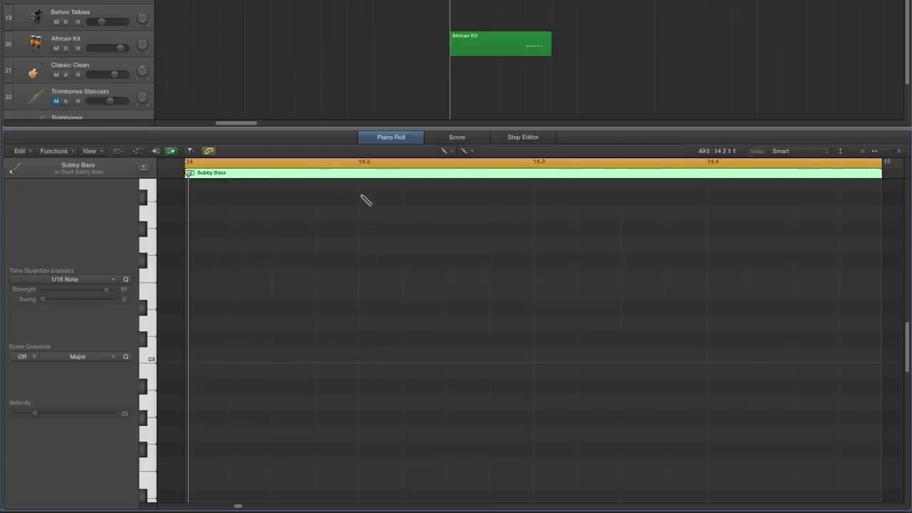
pyautogui.click(363, 356)
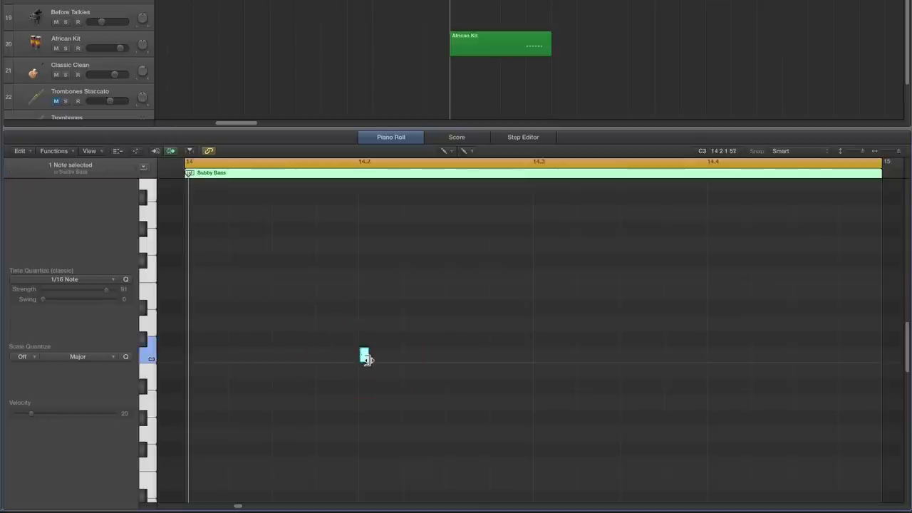
pyautogui.moveTo(366, 359); pyautogui.dragTo(501, 369)
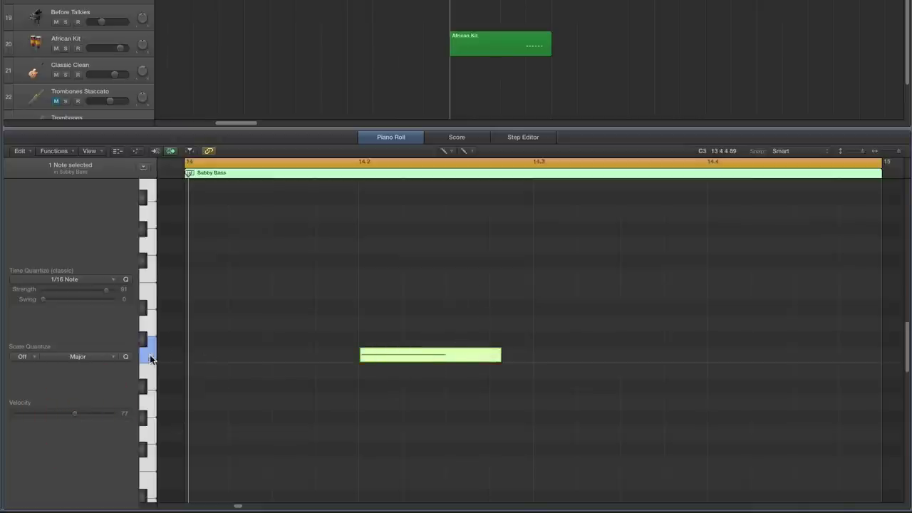
# - Audition the pitches from C3 up to G3 and draw eight short G3 notes spaced 1/16 apart from beat 3 to the bar's end
pyautogui.click(151, 356)
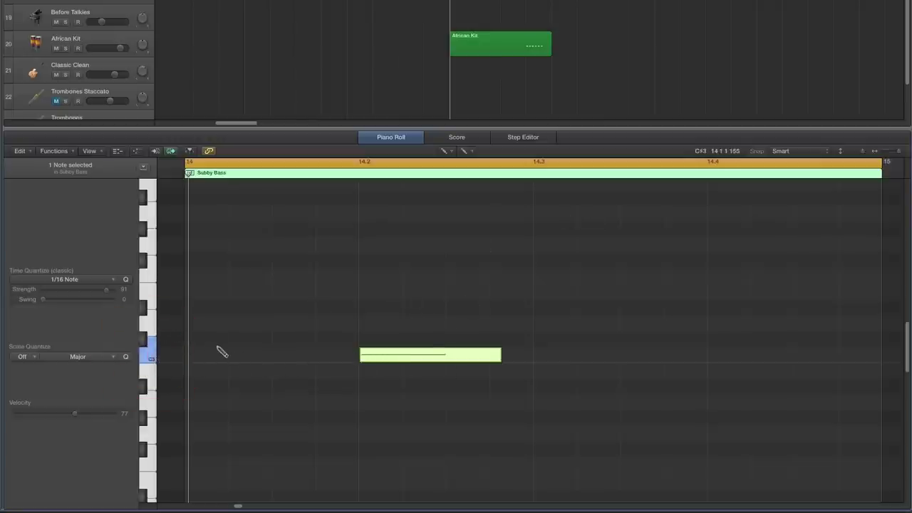
pyautogui.moveTo(148, 356); pyautogui.dragTo(149, 245)
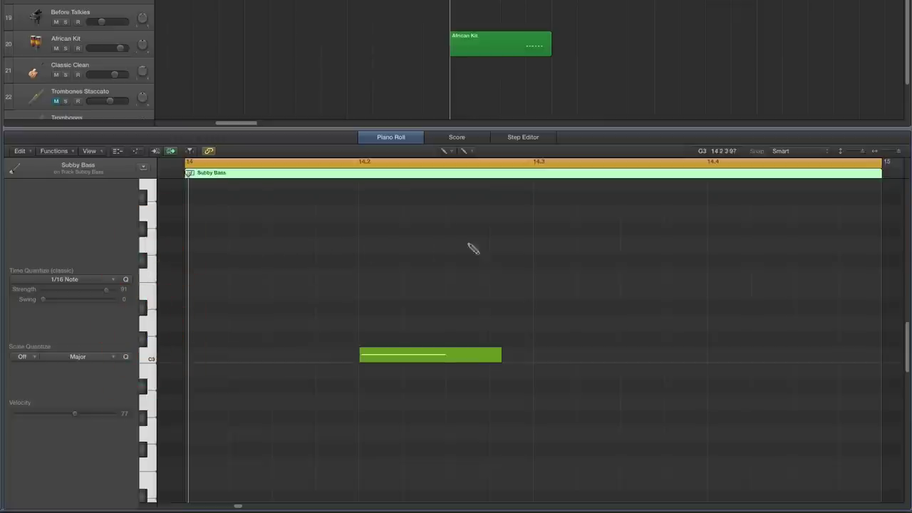
pyautogui.click(539, 246)
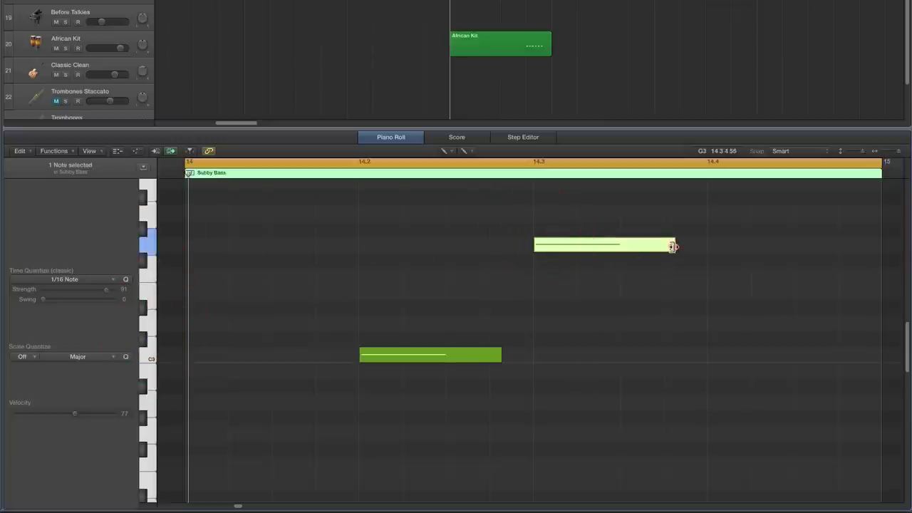
pyautogui.moveTo(671, 246)
pyautogui.mouseDown()
pyautogui.moveTo(546, 246)
pyautogui.moveTo(567, 247)
pyautogui.mouseUp()
pyautogui.click(596, 246)
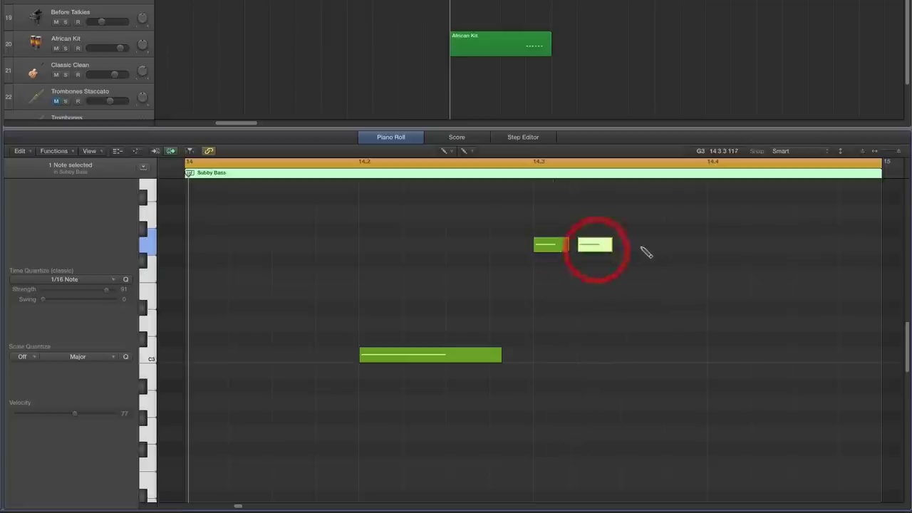
pyautogui.click(638, 246)
pyautogui.click(682, 246)
pyautogui.click(725, 246)
pyautogui.click(768, 246)
pyautogui.click(812, 245)
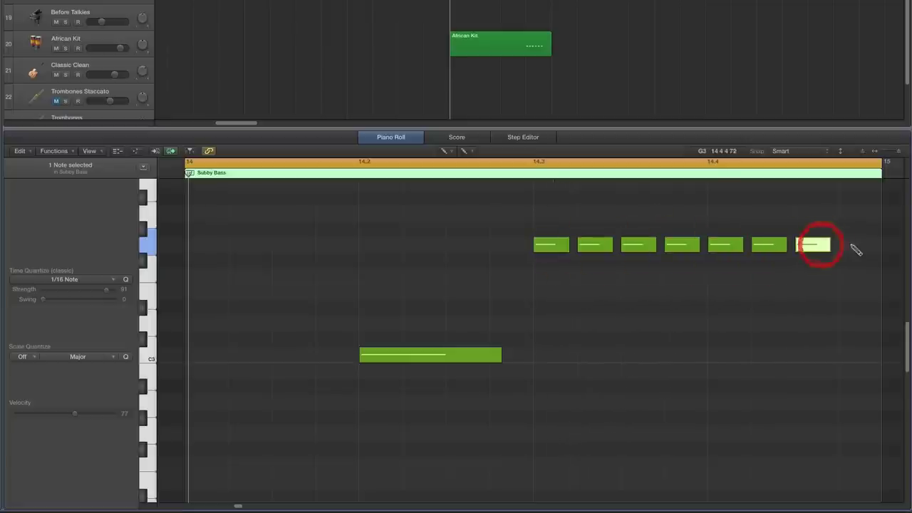
pyautogui.click(855, 245)
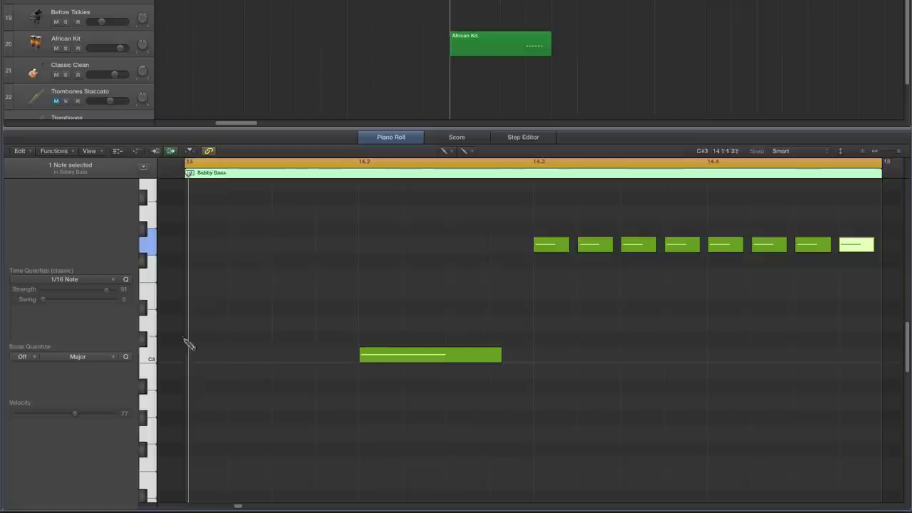
# - Draw an E3 note on the last 1/16 of beat 2 and shorten it to end before the first G3 note
pyautogui.click(376, 356)
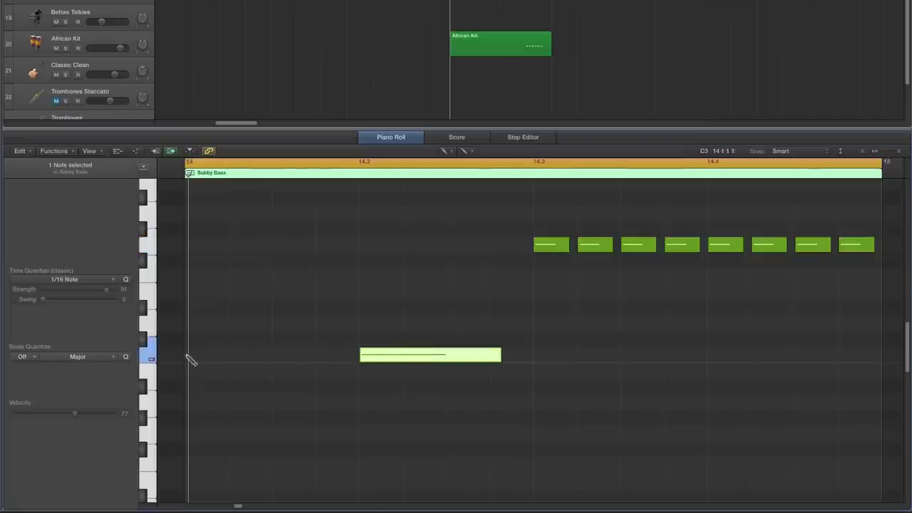
pyautogui.moveTo(154, 356); pyautogui.dragTo(160, 302)
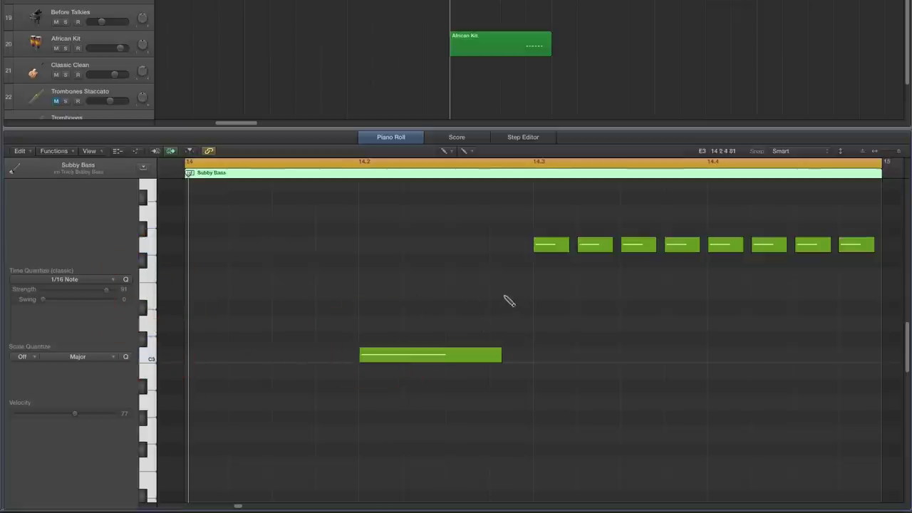
pyautogui.click(503, 292)
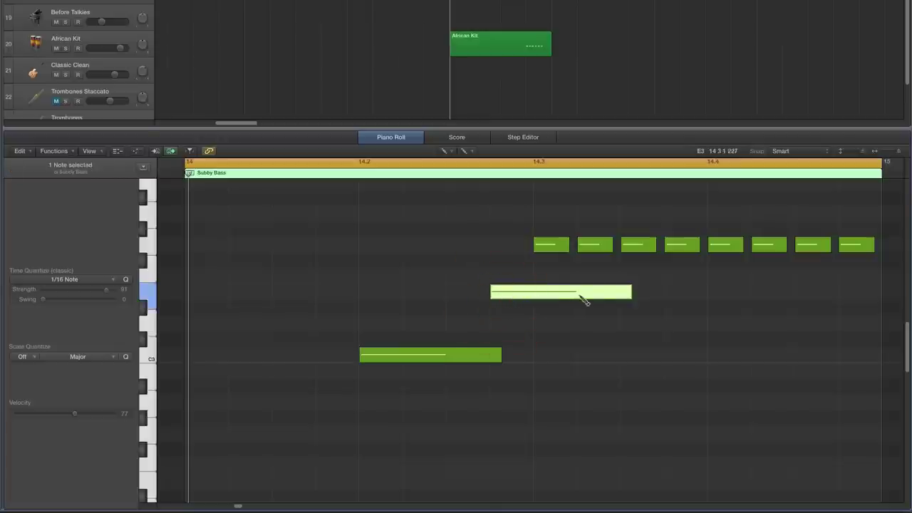
pyautogui.moveTo(630, 292); pyautogui.dragTo(521, 294)
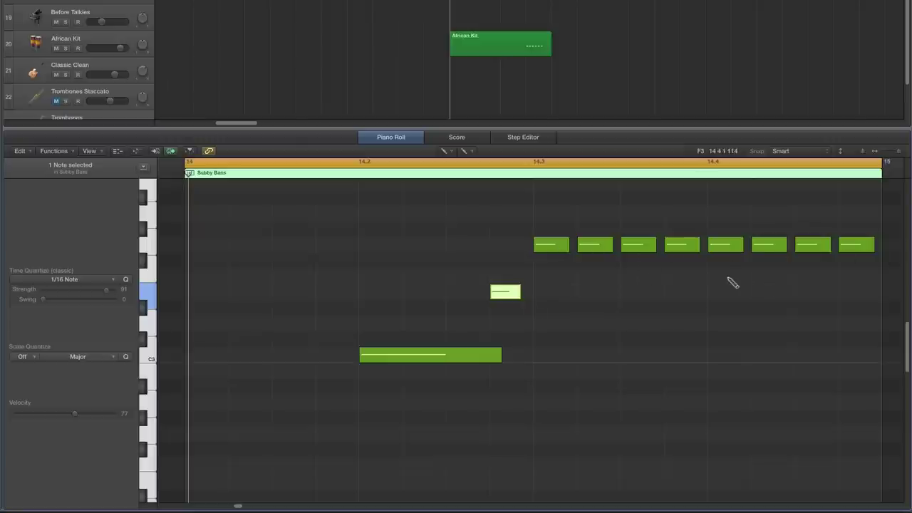
# - Play back the bass line and shorten the C3 note to end just before the E3 note
pyautogui.press('space')
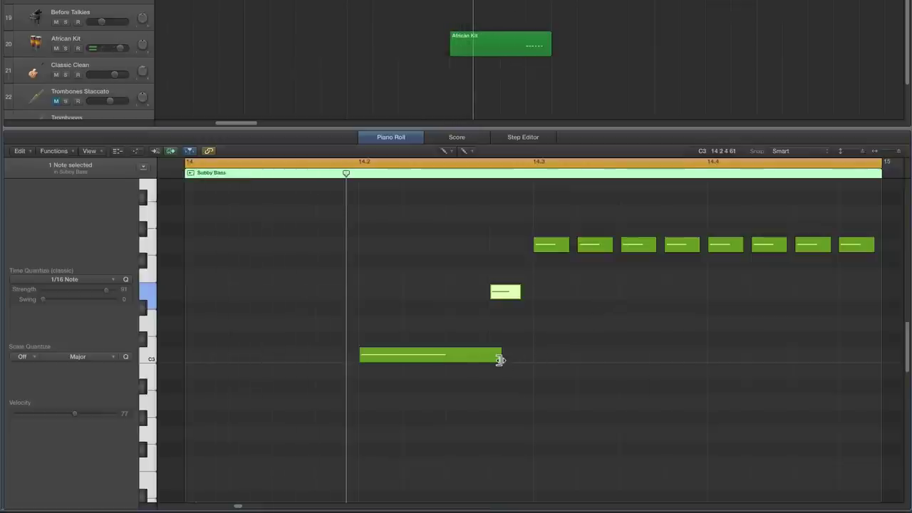
pyautogui.moveTo(500, 359); pyautogui.dragTo(483, 359)
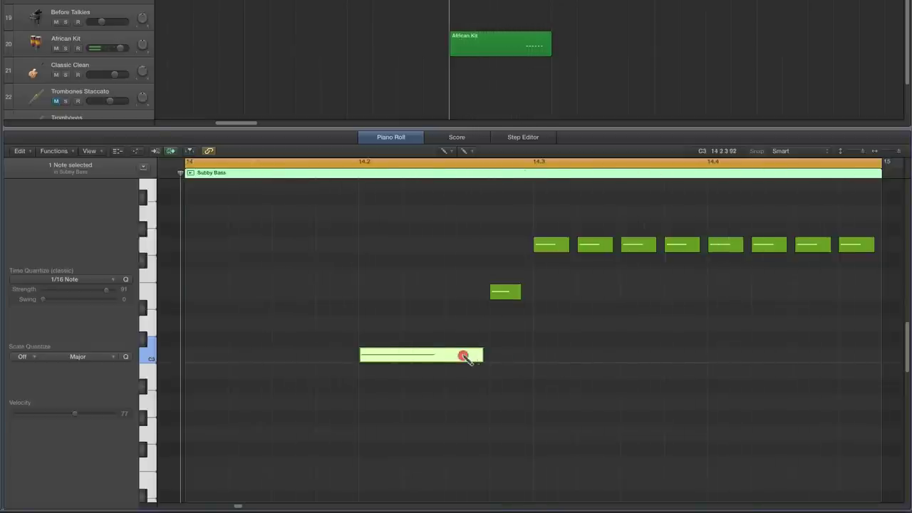
pyautogui.click(501, 291)
pyautogui.click(551, 245)
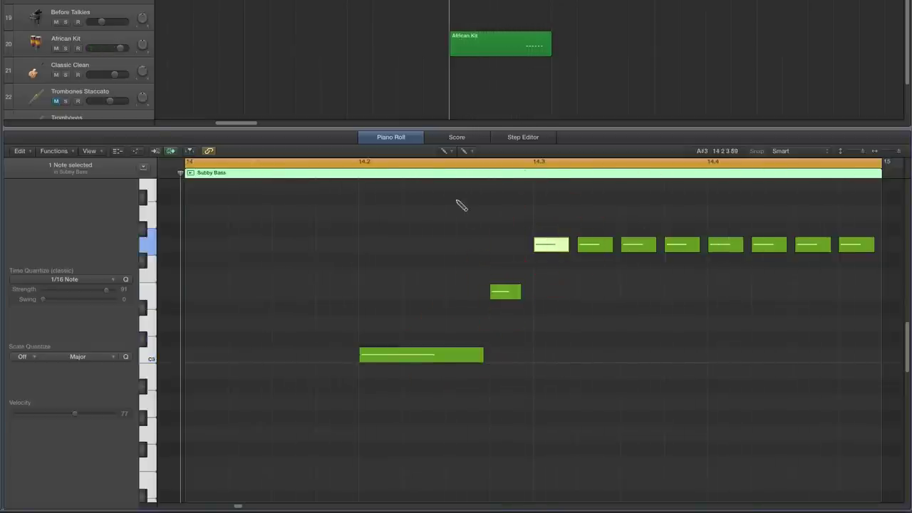
# - Select all ten Subby Bass notes with the Pointer tool and move them down one octave so the first note sits on C2
pyautogui.click(444, 150)
pyautogui.click(462, 163)
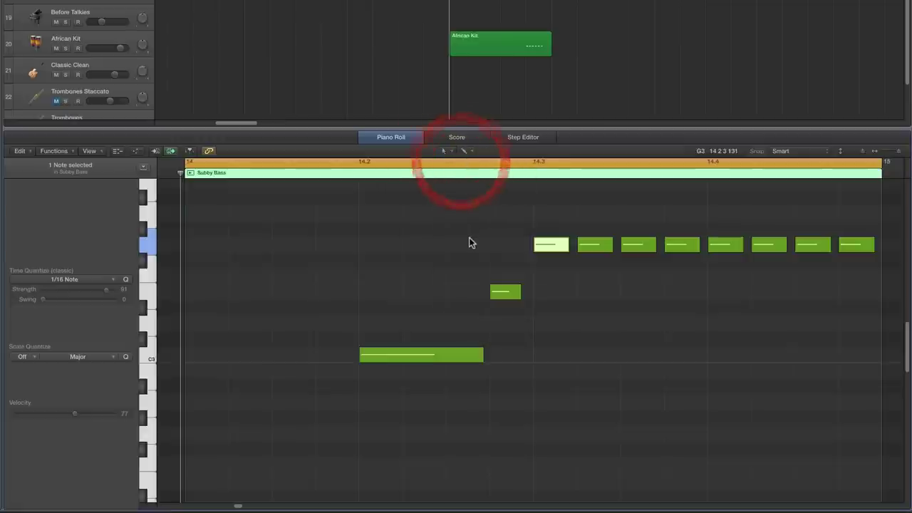
pyautogui.moveTo(336, 199); pyautogui.dragTo(849, 405)
pyautogui.scroll(-2, 599, 381)
pyautogui.scroll(-5, 599, 384)
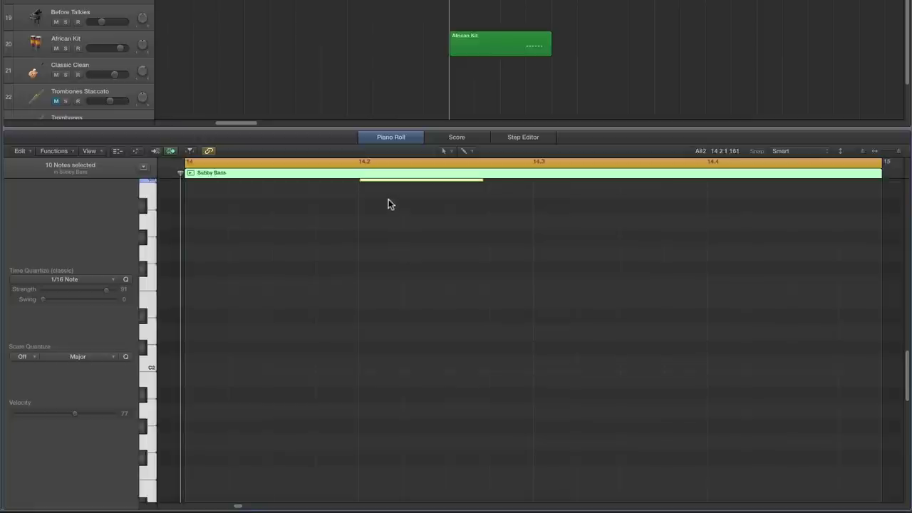
pyautogui.scroll(2, 388, 201)
pyautogui.moveTo(378, 206); pyautogui.dragTo(379, 390)
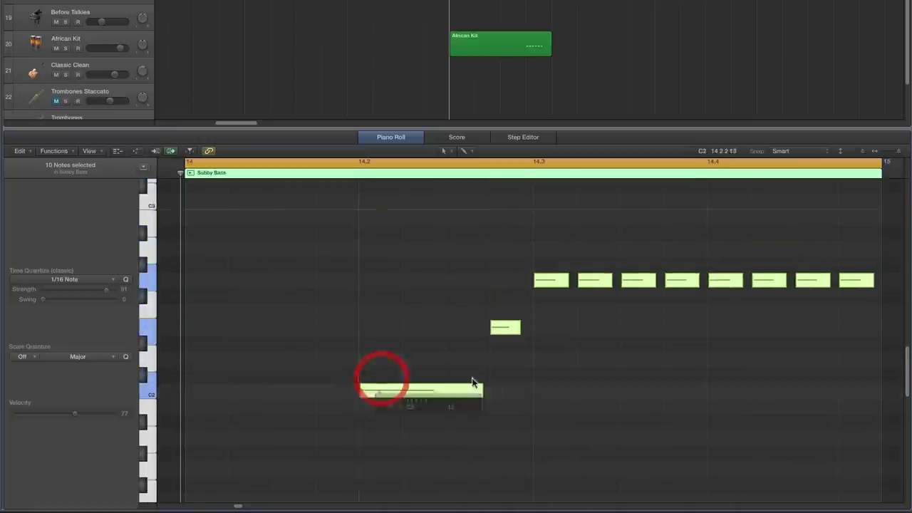
# - Play back the bass line and audition its C2, E2 and G2 notes individually
pyautogui.click(535, 372)
pyautogui.press('space')
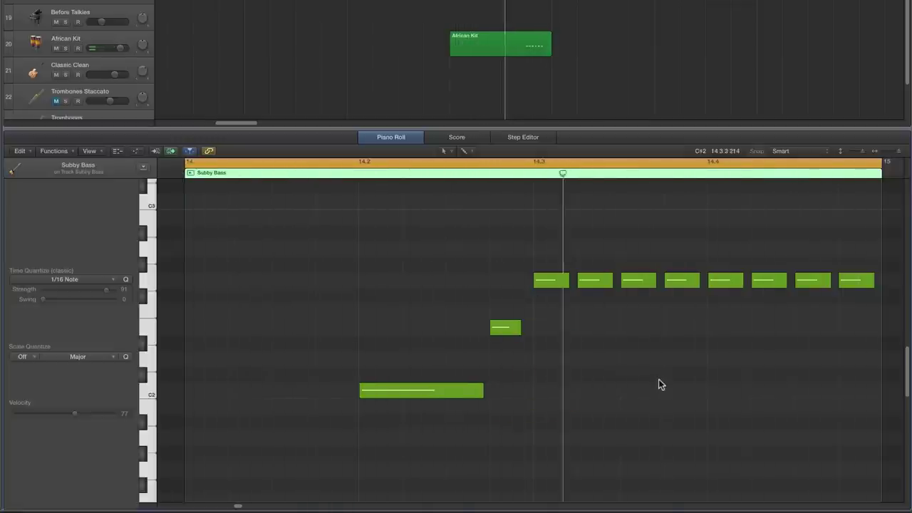
pyautogui.click(457, 386)
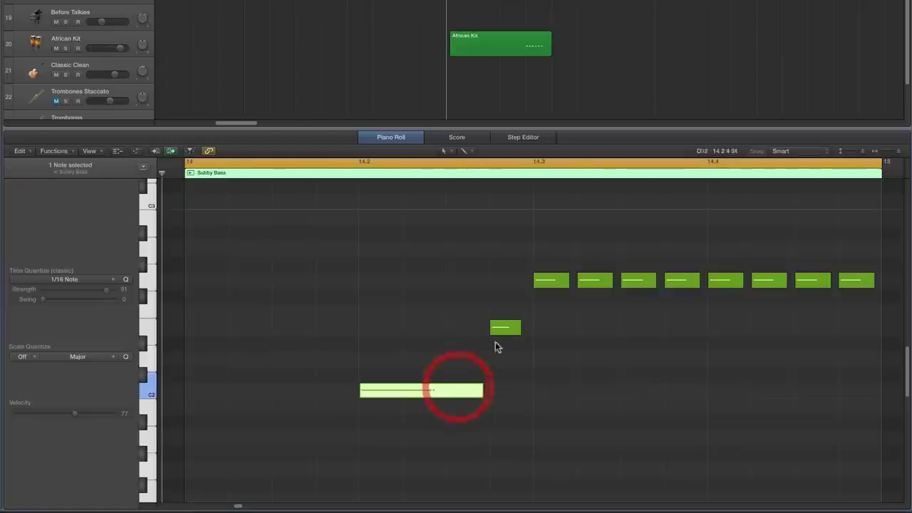
pyautogui.click(507, 326)
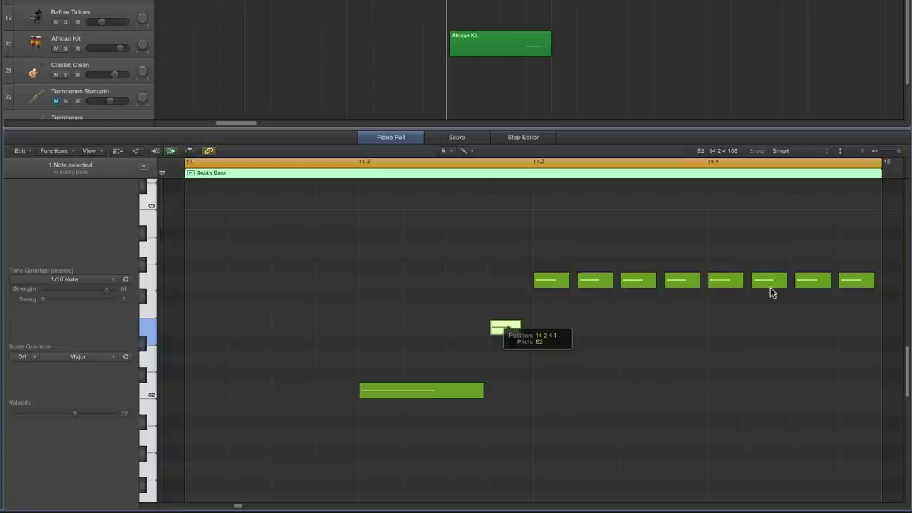
pyautogui.click(479, 388)
pyautogui.click(502, 336)
pyautogui.click(513, 327)
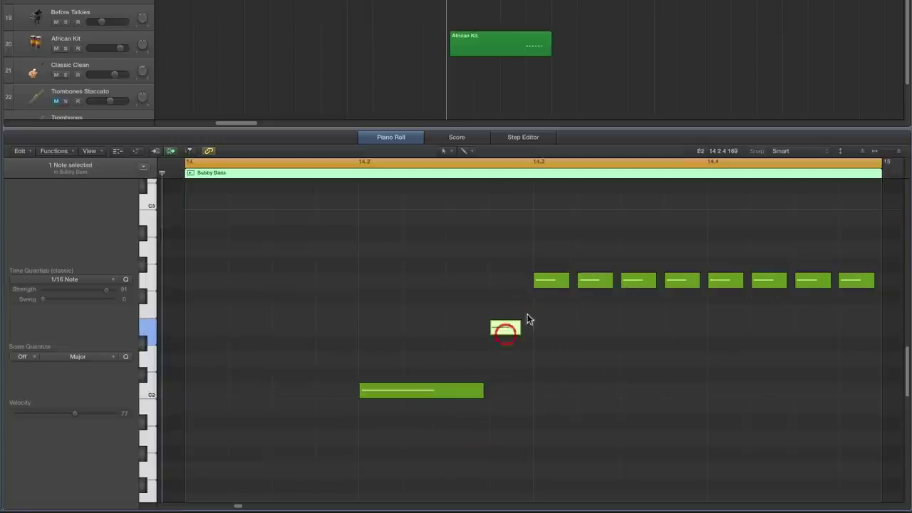
pyautogui.click(549, 281)
# - Select all ten Subby Bass notes and transpose them down two semitones so the first note sits on A#1
pyautogui.moveTo(336, 255); pyautogui.dragTo(854, 417)
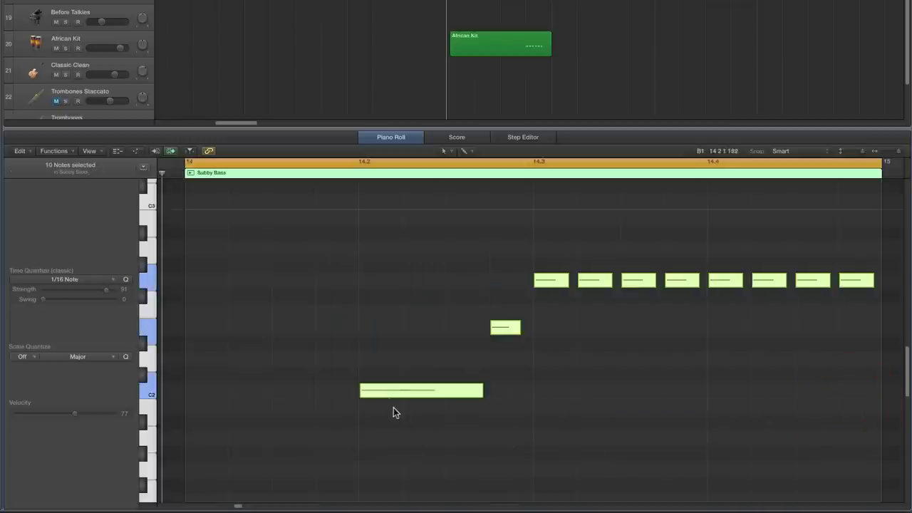
pyautogui.moveTo(382, 396); pyautogui.dragTo(381, 420)
pyautogui.scroll(-2, 649, 420)
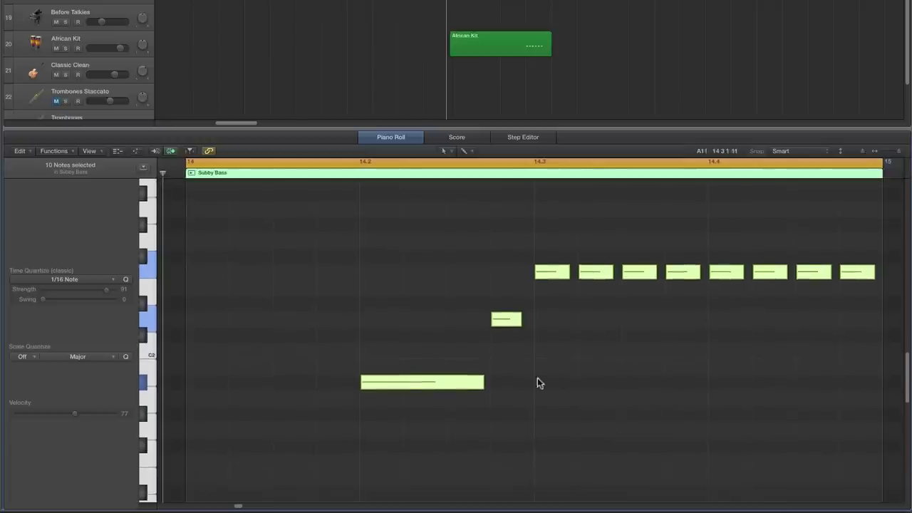
# - Audition the A#1, D2 and F2 notes individually, then play back the whole bass line
pyautogui.click(468, 384)
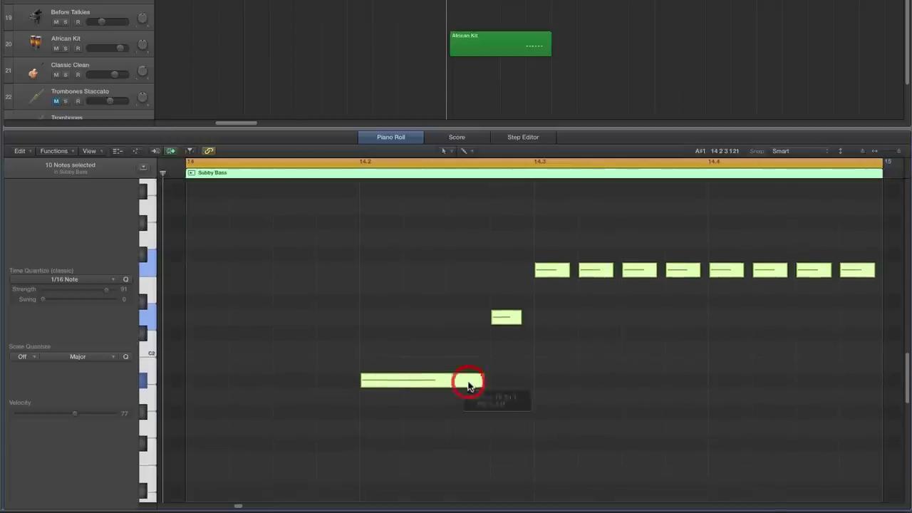
pyautogui.click(453, 386)
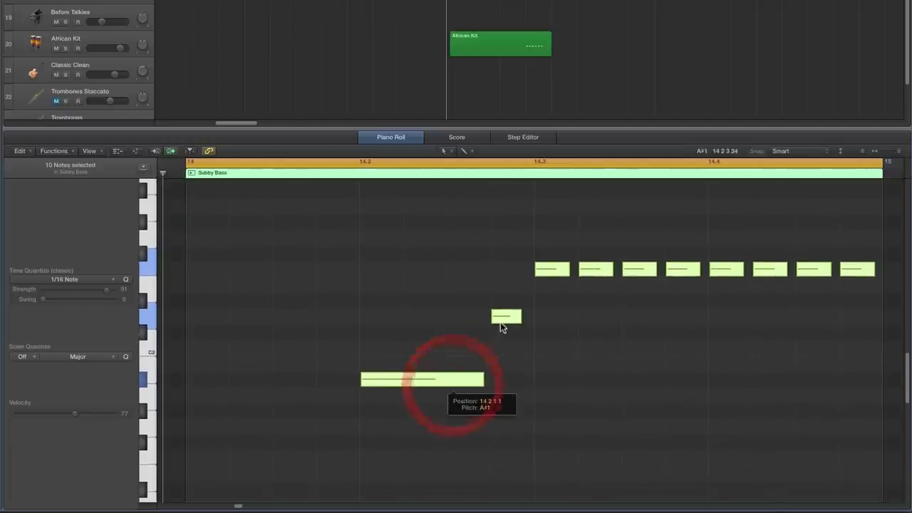
pyautogui.click(504, 320)
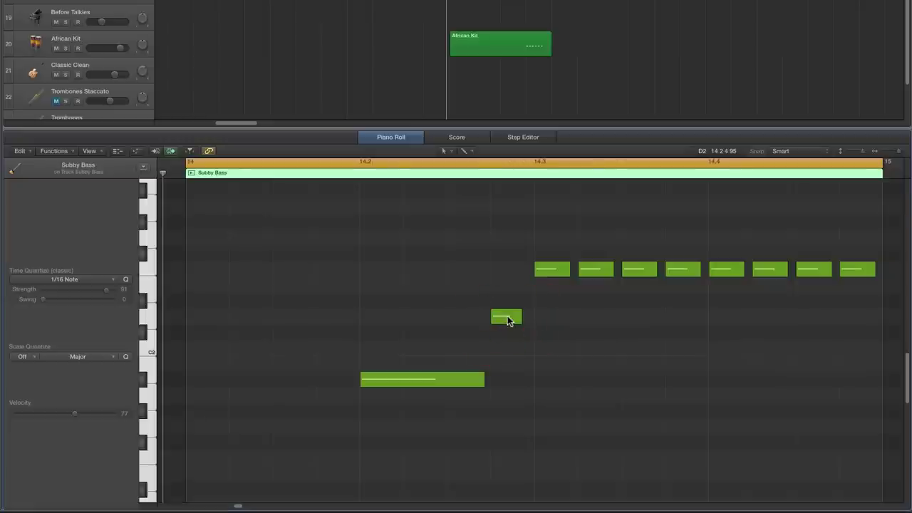
pyautogui.click(508, 319)
pyautogui.click(545, 271)
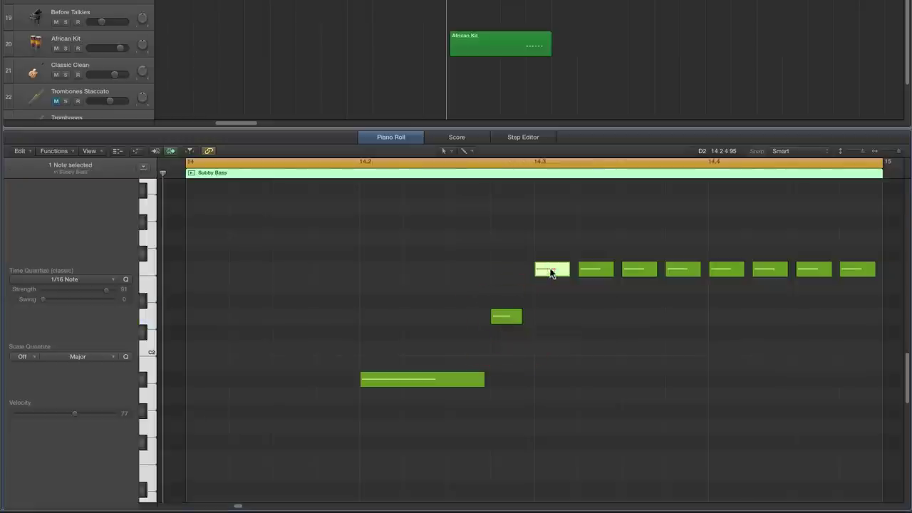
pyautogui.click(582, 328)
pyautogui.press('space')
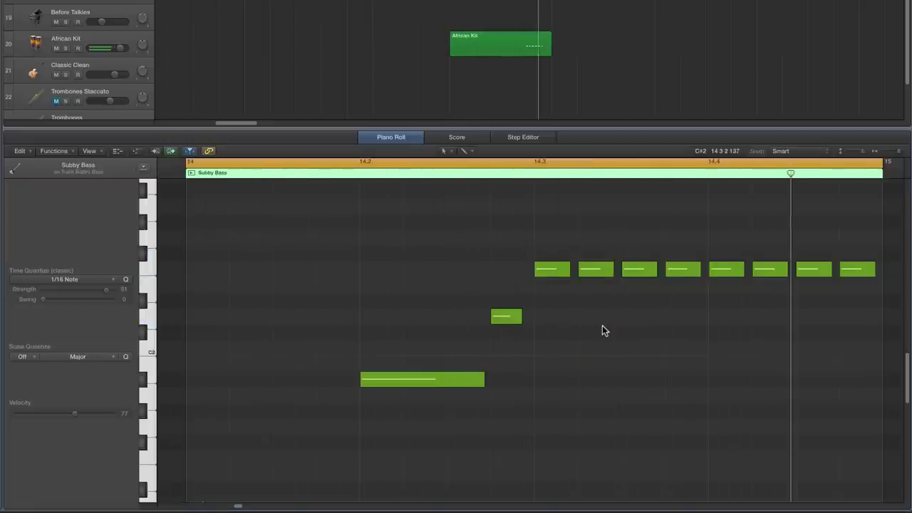
# - Nudge the short D2 note at the end of beat 2 slightly later than its 1/16 grid position
pyautogui.hscroll(1, 602, 329)
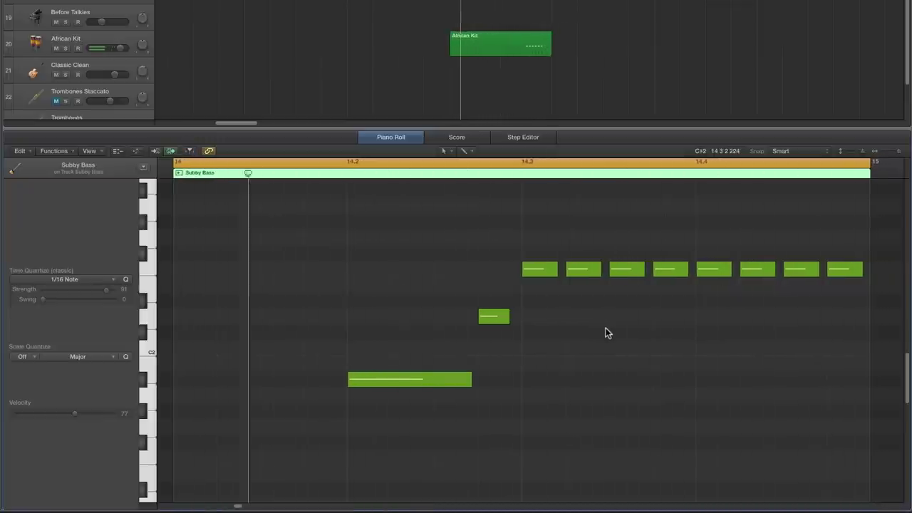
pyautogui.click(490, 318)
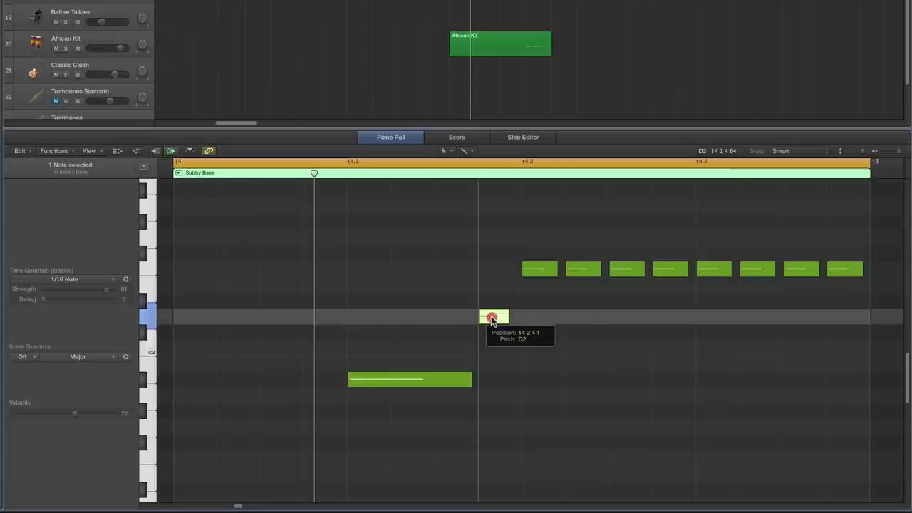
pyautogui.moveTo(491, 318); pyautogui.dragTo(494, 318)
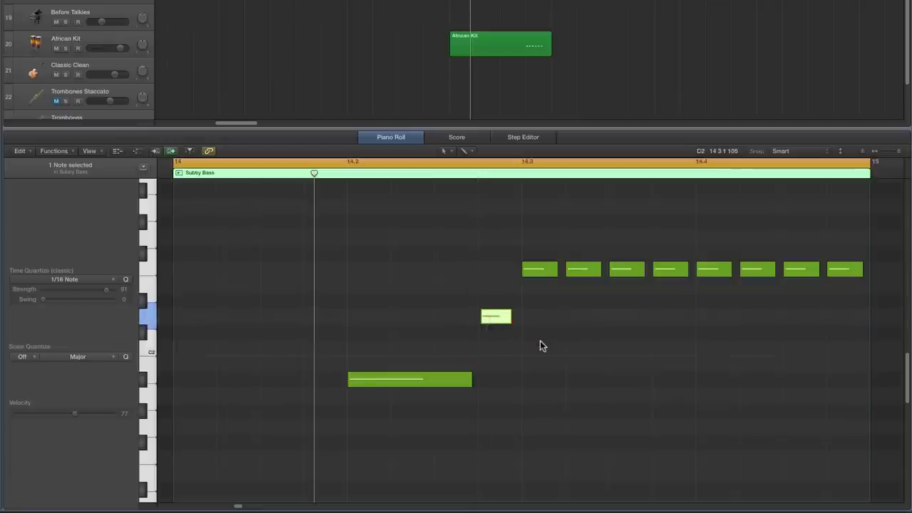
# - Lower the velocities of the second, fourth, sixth and eighth F2 notes to about 60 with the Velocity Tool and play back
pyautogui.click(444, 150)
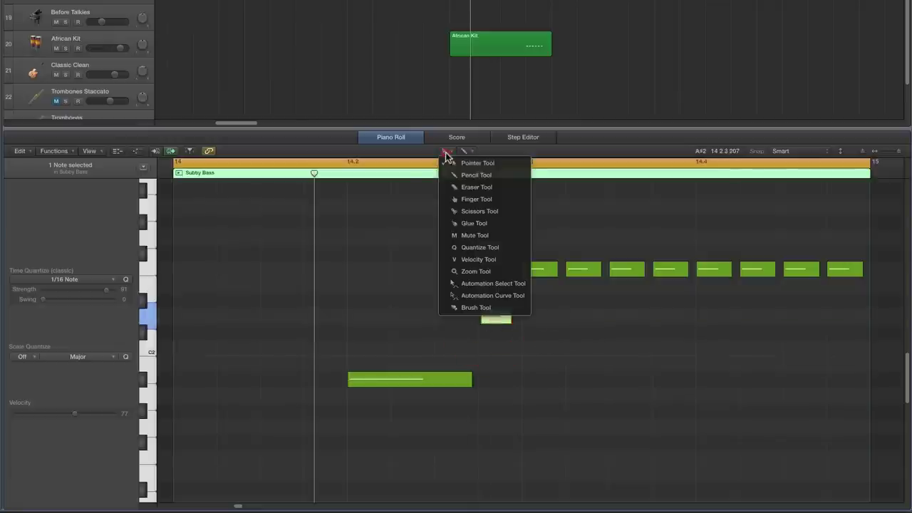
pyautogui.click(466, 259)
pyautogui.click(580, 276)
pyautogui.moveTo(580, 277); pyautogui.dragTo(580, 286)
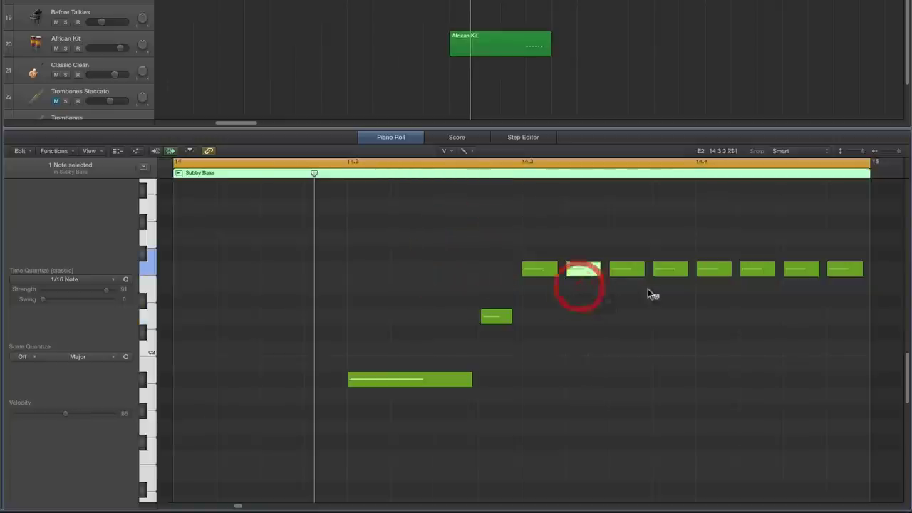
pyautogui.click(585, 283)
pyautogui.moveTo(673, 276); pyautogui.dragTo(686, 291)
pyautogui.moveTo(762, 276); pyautogui.dragTo(760, 290)
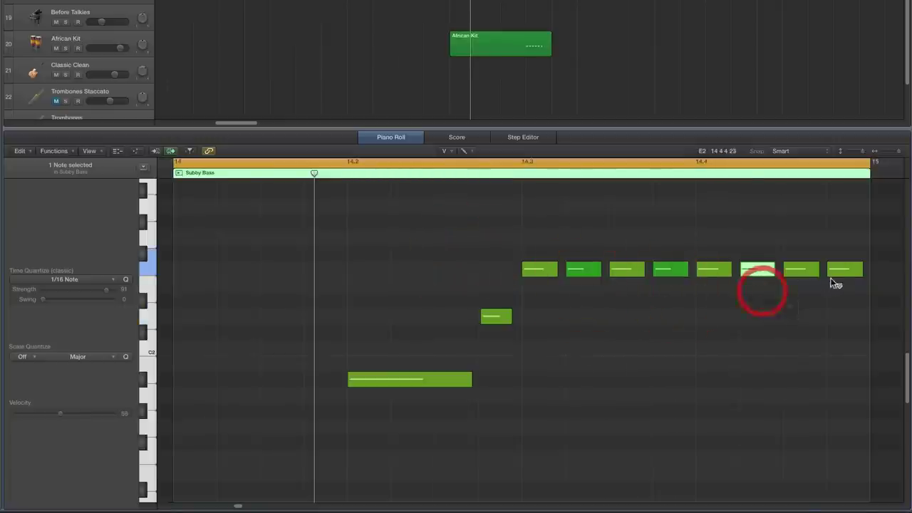
pyautogui.moveTo(841, 274); pyautogui.dragTo(841, 293)
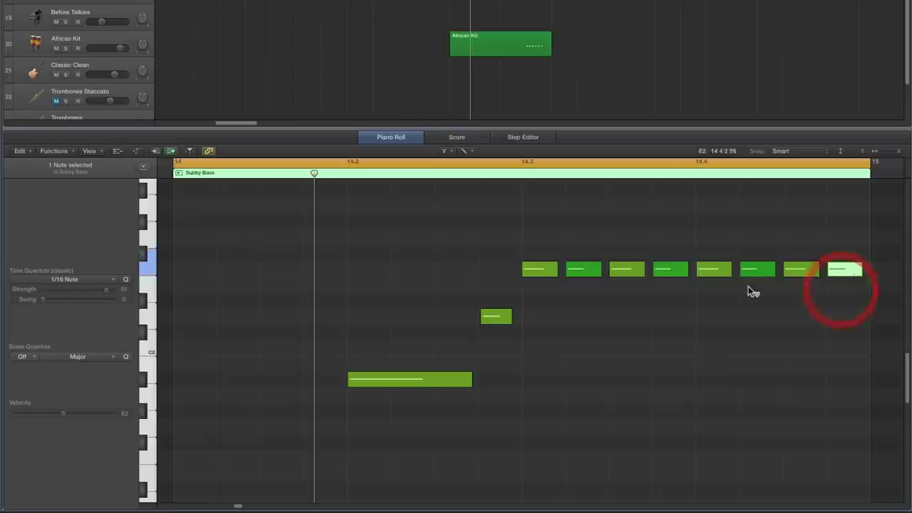
pyautogui.moveTo(667, 275); pyautogui.dragTo(671, 278)
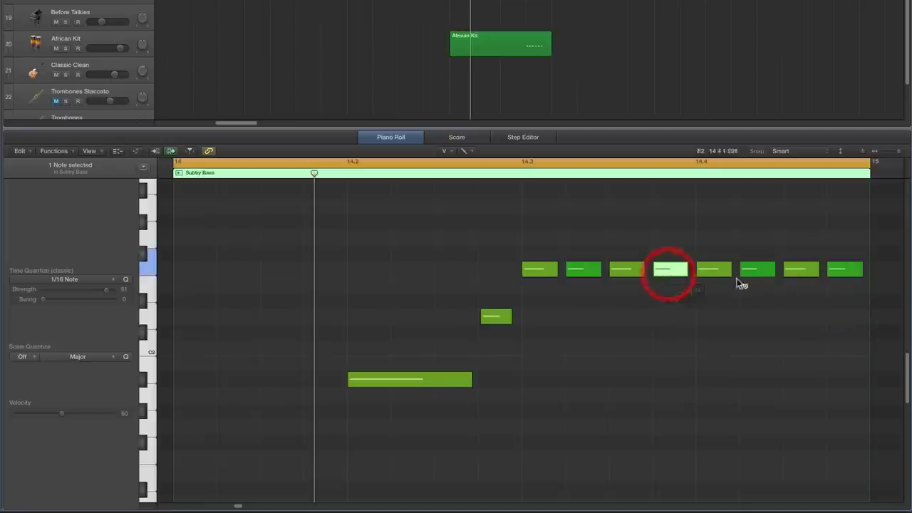
pyautogui.moveTo(845, 275); pyautogui.dragTo(847, 278)
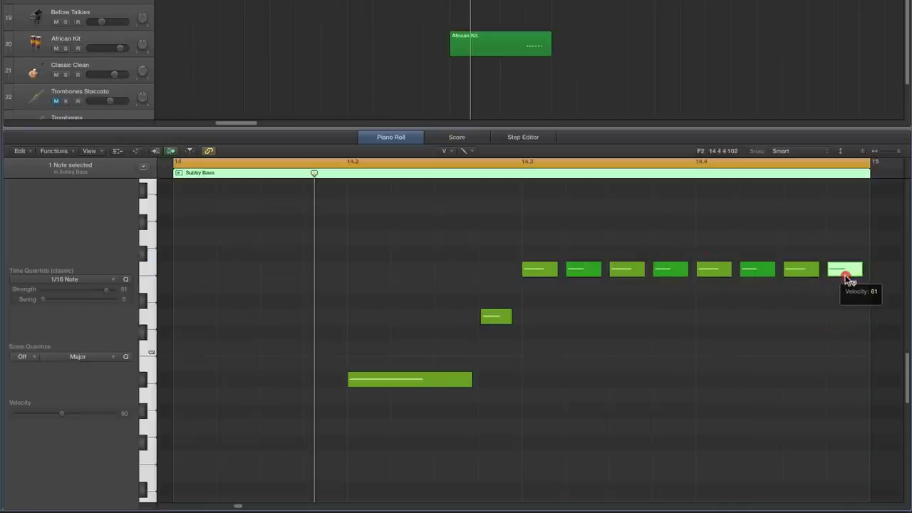
pyautogui.click(700, 335)
pyautogui.press('space')
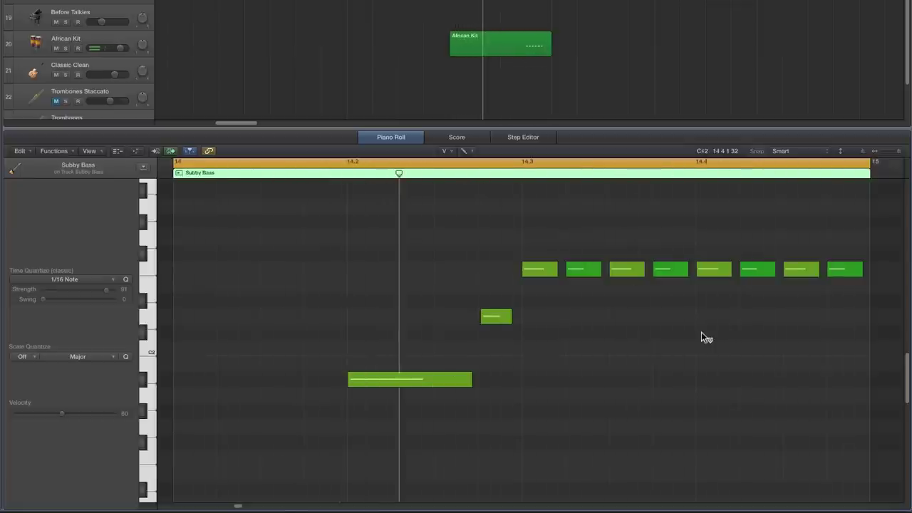
# - Select the eight F2 notes with the Pointer Tool, shorten them to a length of about 0 0 0 142, and play back
pyautogui.click(449, 151)
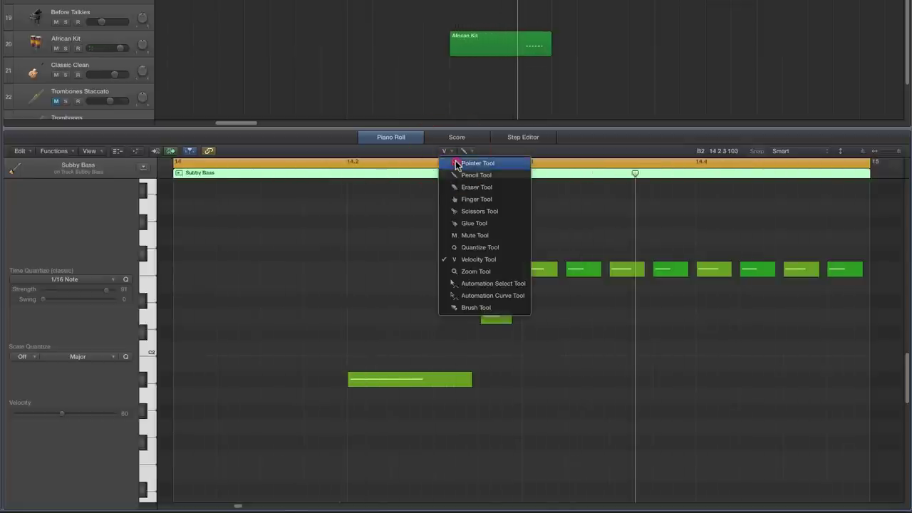
pyautogui.click(474, 163)
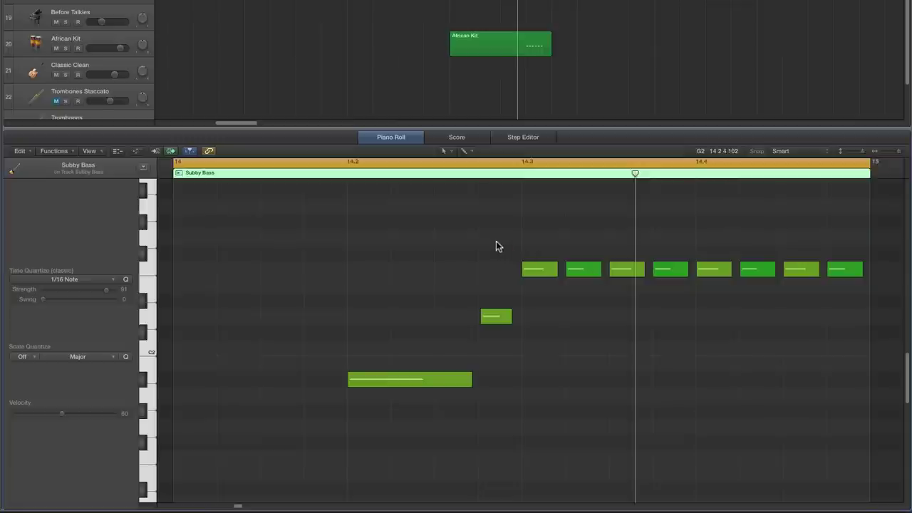
pyautogui.moveTo(496, 243); pyautogui.dragTo(838, 288)
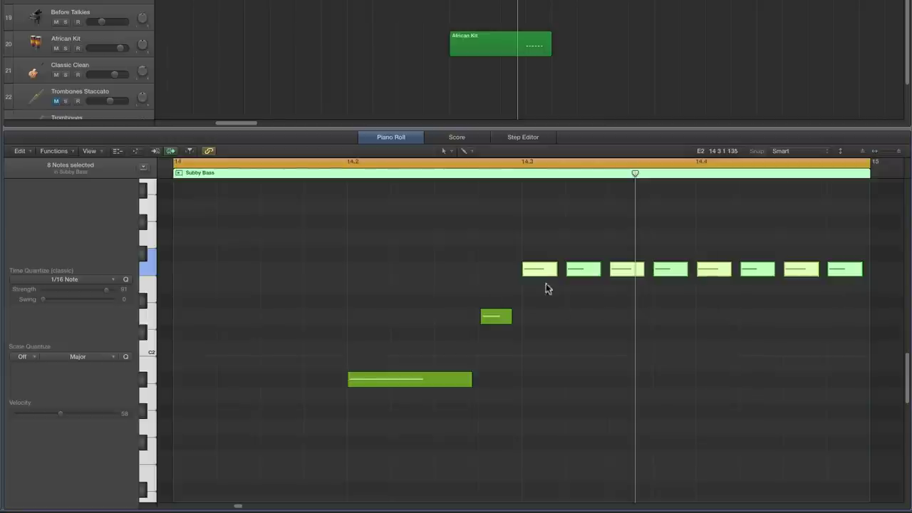
pyautogui.moveTo(554, 273); pyautogui.dragTo(545, 273)
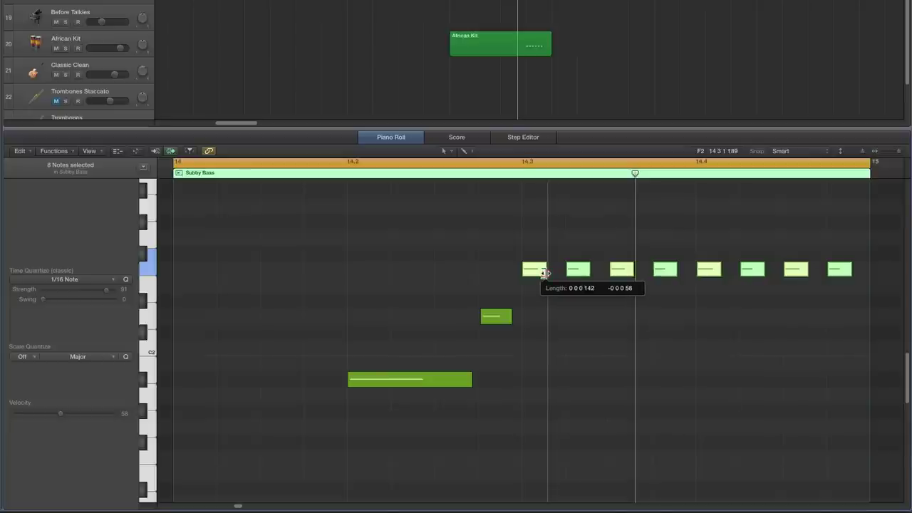
pyautogui.moveTo(544, 273); pyautogui.dragTo(545, 273)
pyautogui.press('space')
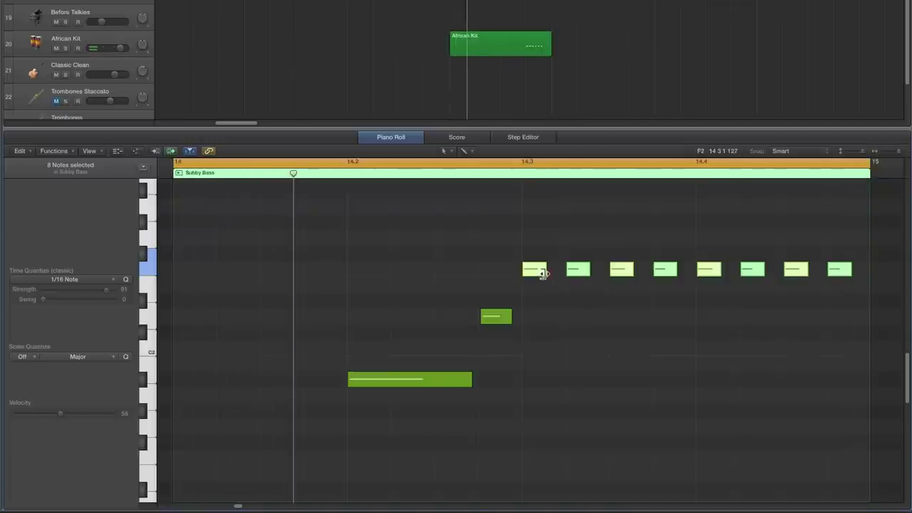
# - Lengthen the eight F2 notes until they nearly touch, play back, and shorten them again to leave a small gap between each
pyautogui.moveTo(543, 274); pyautogui.dragTo(558, 274)
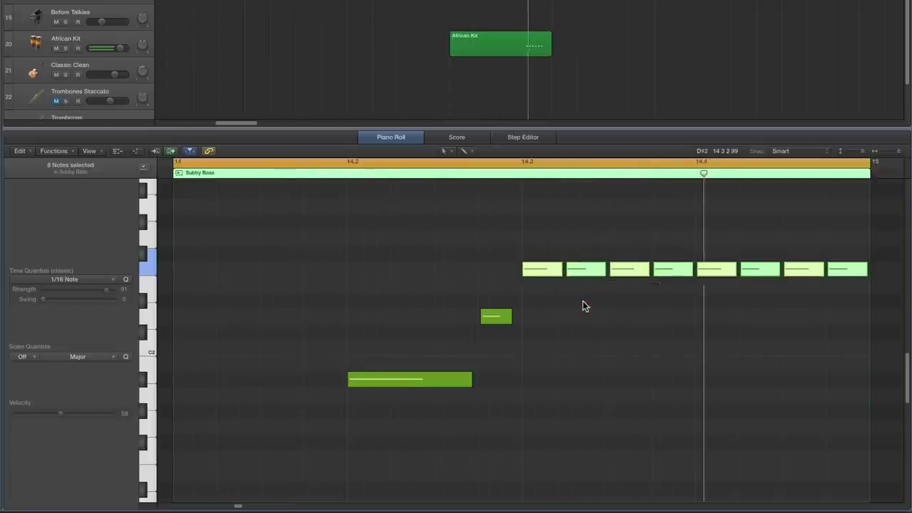
pyautogui.hscroll(5, 605, 285)
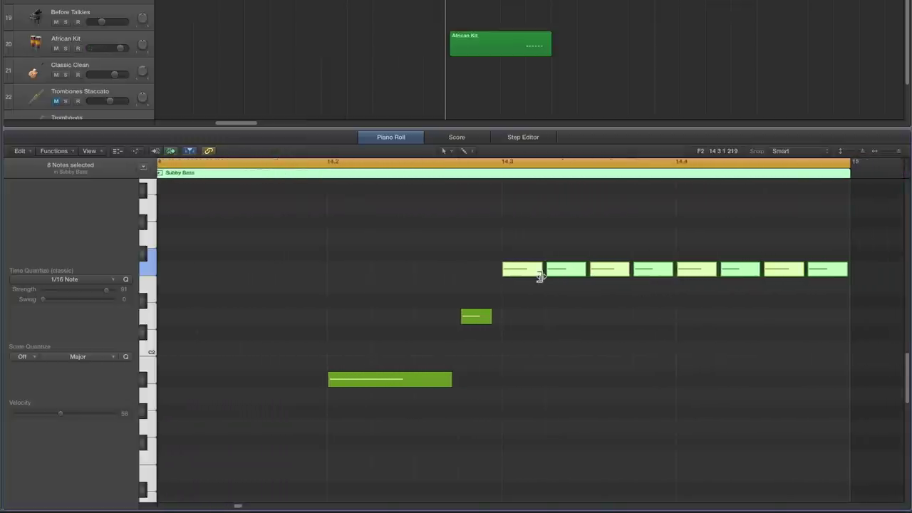
pyautogui.moveTo(540, 277); pyautogui.dragTo(537, 277)
pyautogui.press('space')
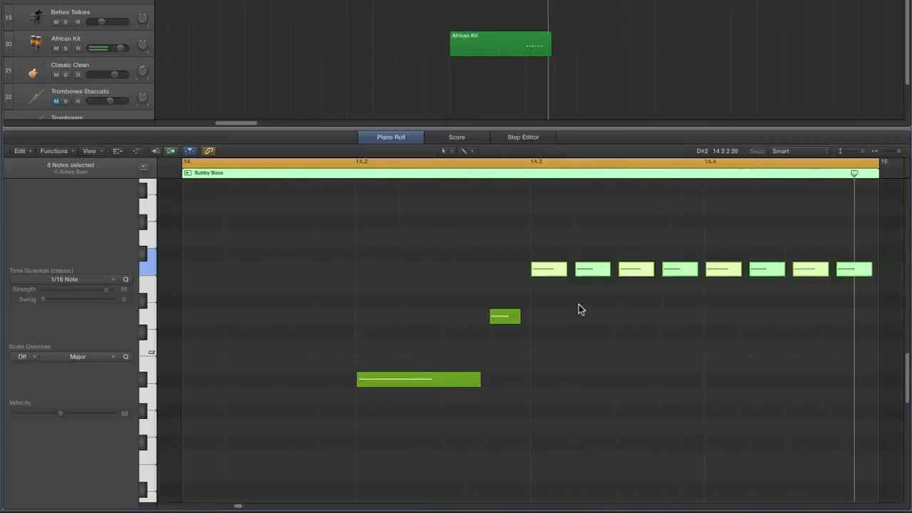
pyautogui.press('space')
pyautogui.moveTo(567, 271); pyautogui.dragTo(563, 272)
pyautogui.press('space')
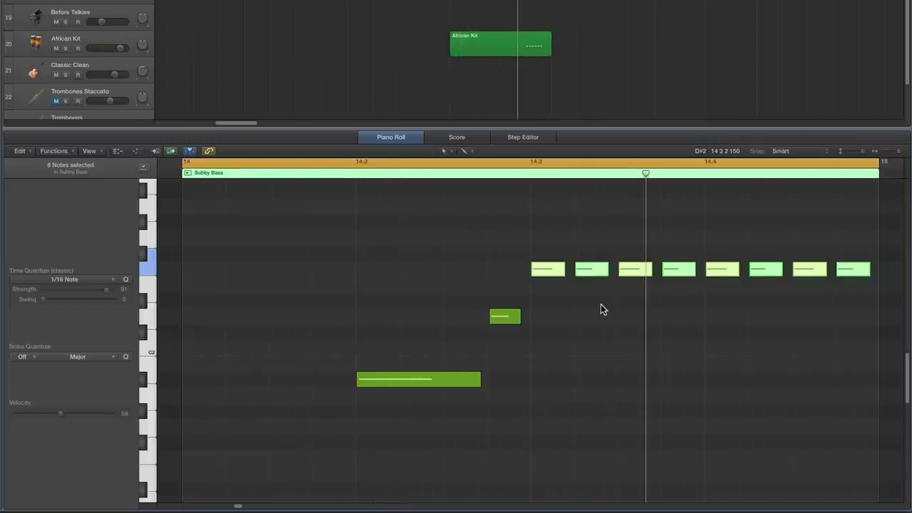
pyautogui.click(600, 308)
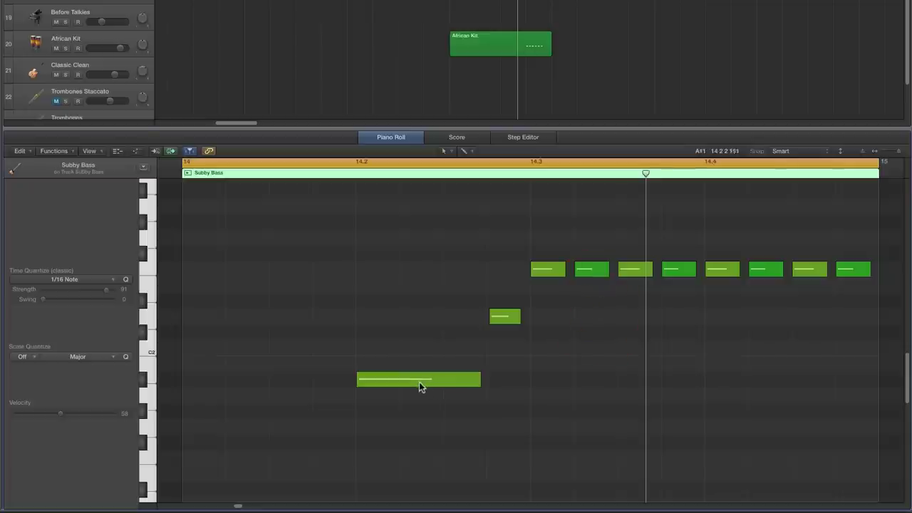
# - Copy the A#1 note from beat 2 to beat 1, lengthen the copy to end shortly before beat 2, and play back
pyautogui.moveTo(417, 379); pyautogui.dragTo(245, 379)
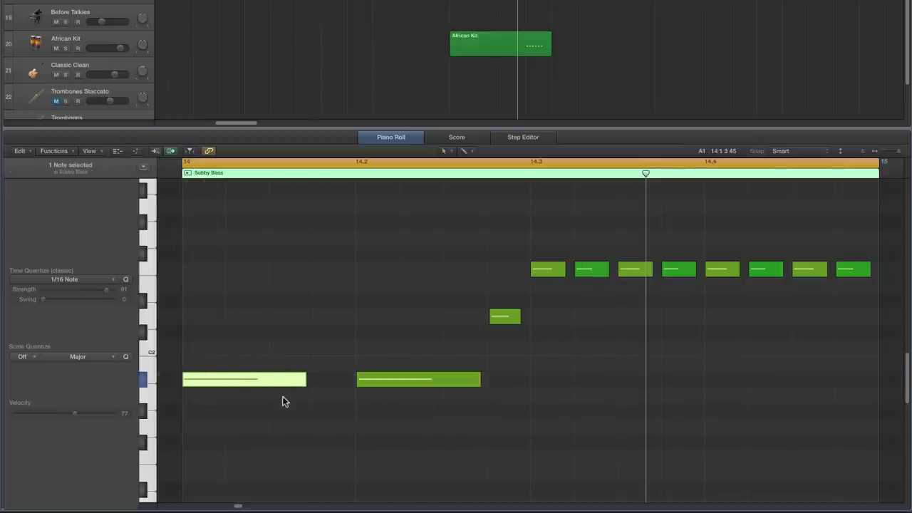
pyautogui.moveTo(306, 380); pyautogui.dragTo(324, 379)
pyautogui.press('space')
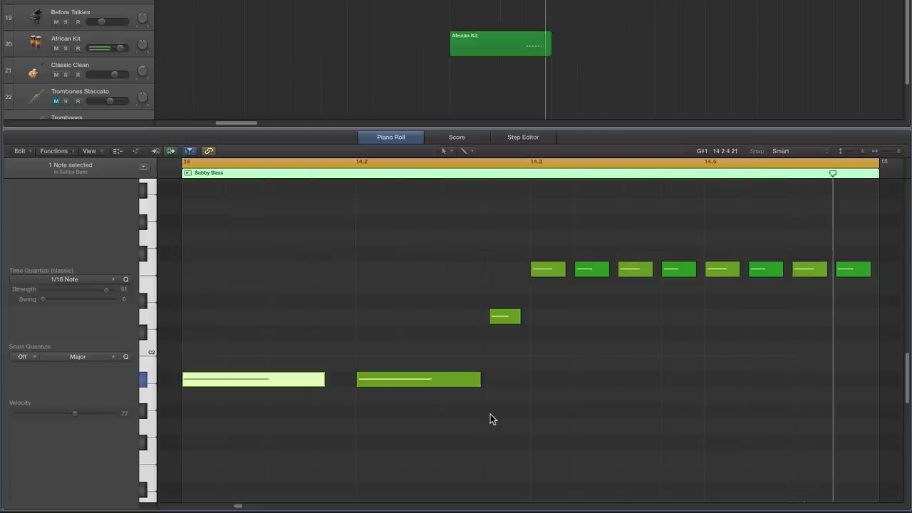
# - Delete the second F2 note and lengthen the first F2 note on beat 3 to end just before the following F2 note
pyautogui.click(586, 269)
pyautogui.press('Delete')
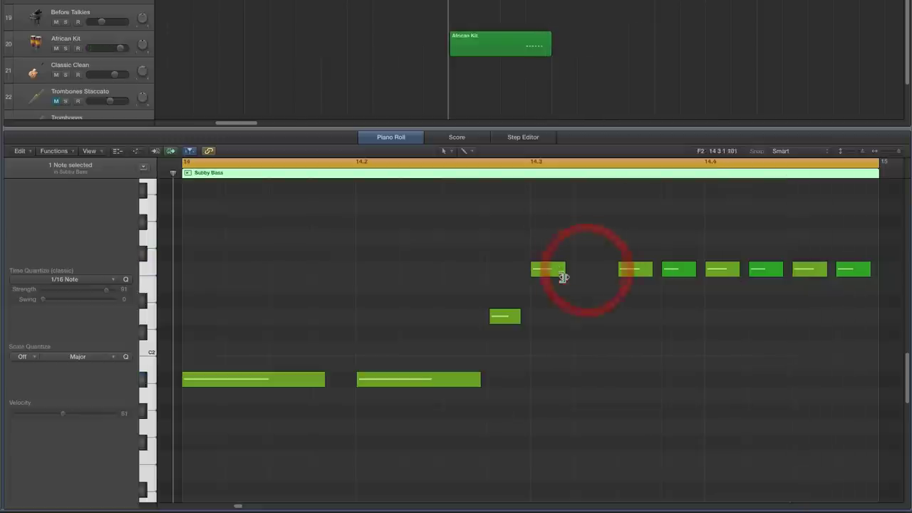
pyautogui.moveTo(563, 269); pyautogui.dragTo(603, 275)
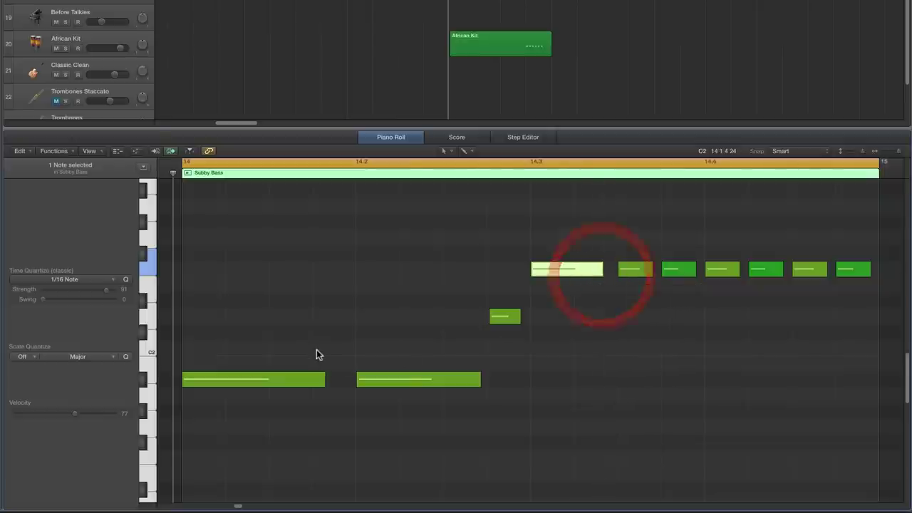
# - Audition the beat-2 A#1 note and the lengthened F2 note, play back the bass line, and delete the A#1 note on beat 1
pyautogui.click(390, 381)
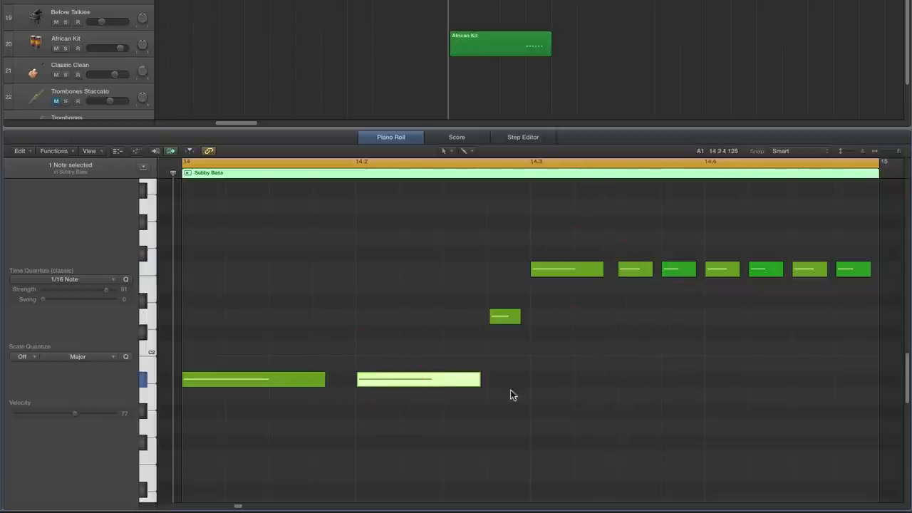
pyautogui.click(558, 272)
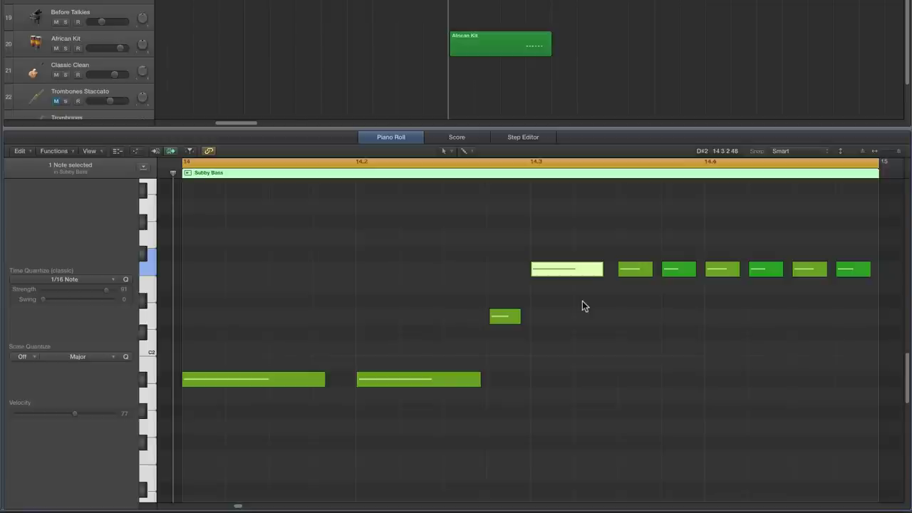
pyautogui.press('space')
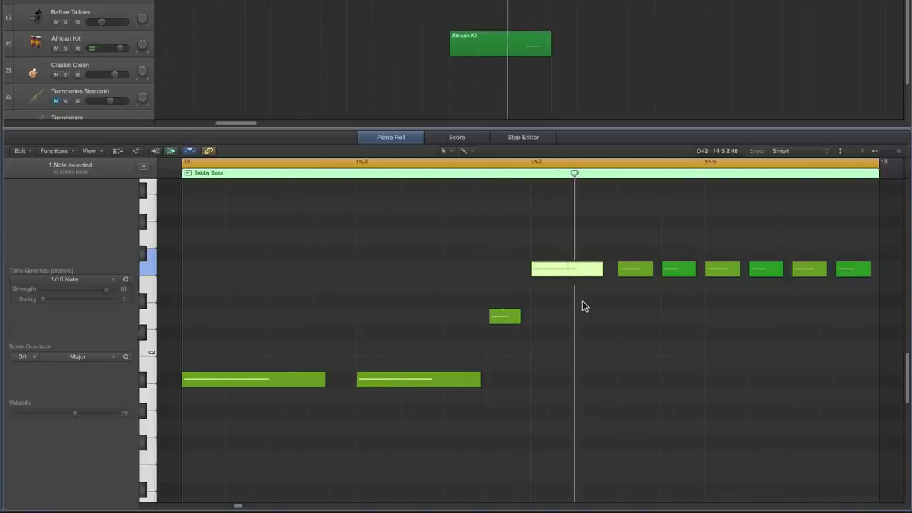
pyautogui.click(293, 379)
pyautogui.press('Delete')
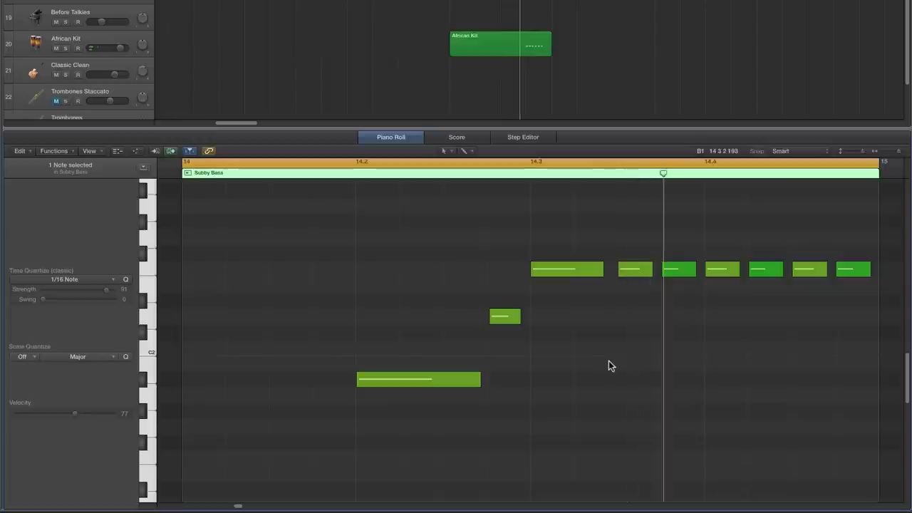
# - Undo the recent edits back to eight separate F2 notes and delete the long A#1 note on beat 1
pyautogui.press('space')
pyautogui.press('super+z')
pyautogui.press('super+z')
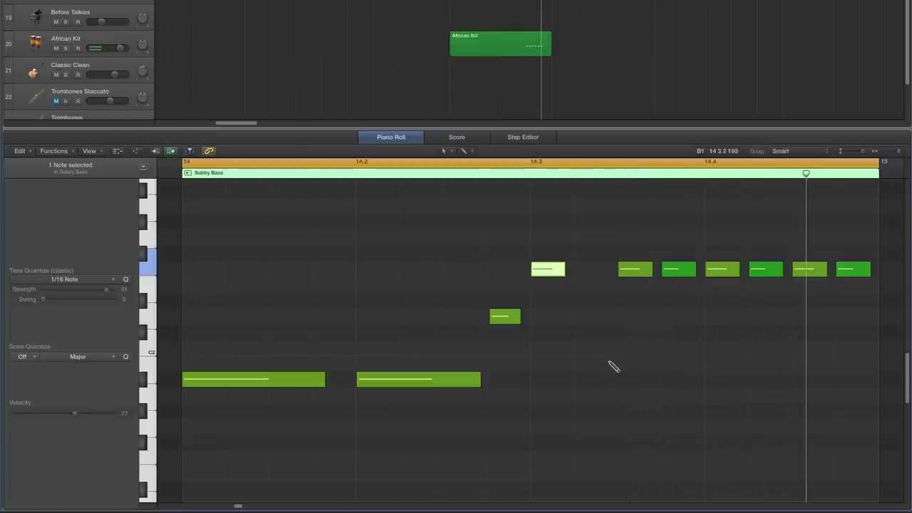
pyautogui.click(611, 317)
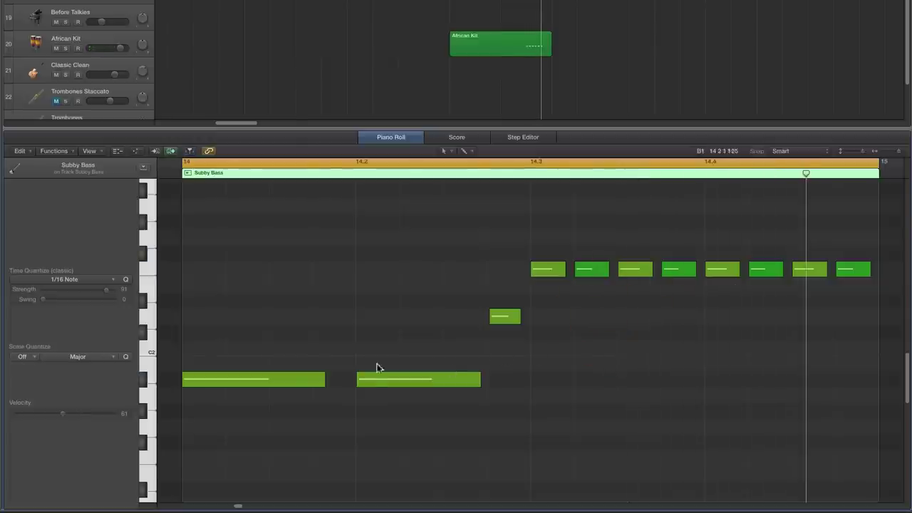
pyautogui.click(320, 381)
pyautogui.press('Delete')
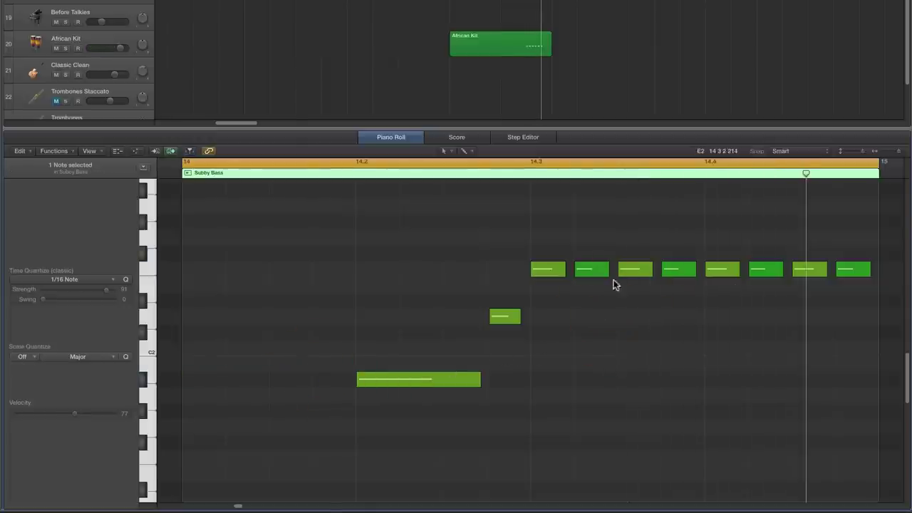
# - Try deleting the fourth F2 note and lengthening the third to fill its place, play back, and undo the change
pyautogui.hscroll(1, 694, 270)
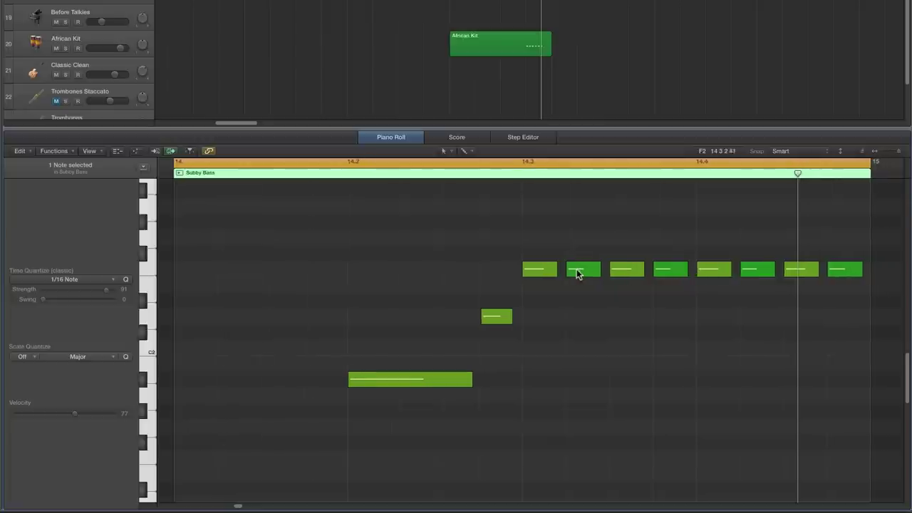
pyautogui.hscroll(-2, 580, 268)
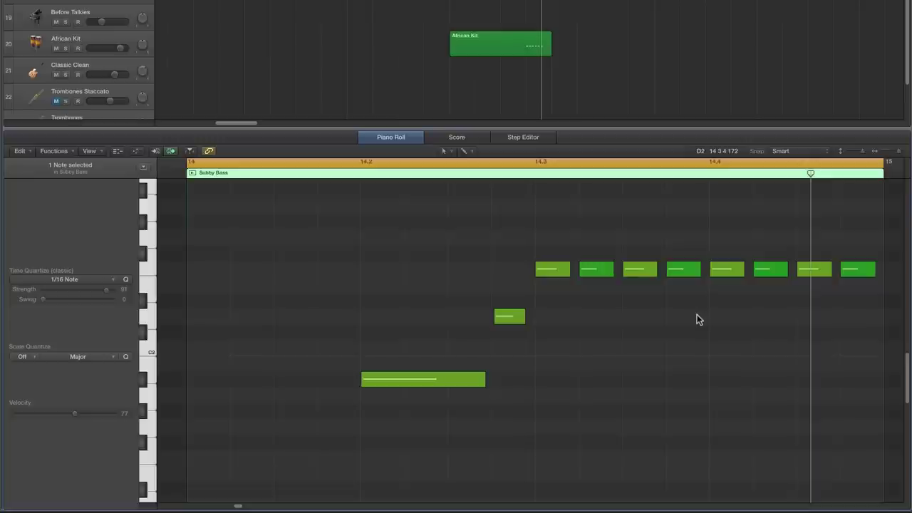
pyautogui.click(681, 275)
pyautogui.press('Delete')
pyautogui.moveTo(654, 276); pyautogui.dragTo(694, 276)
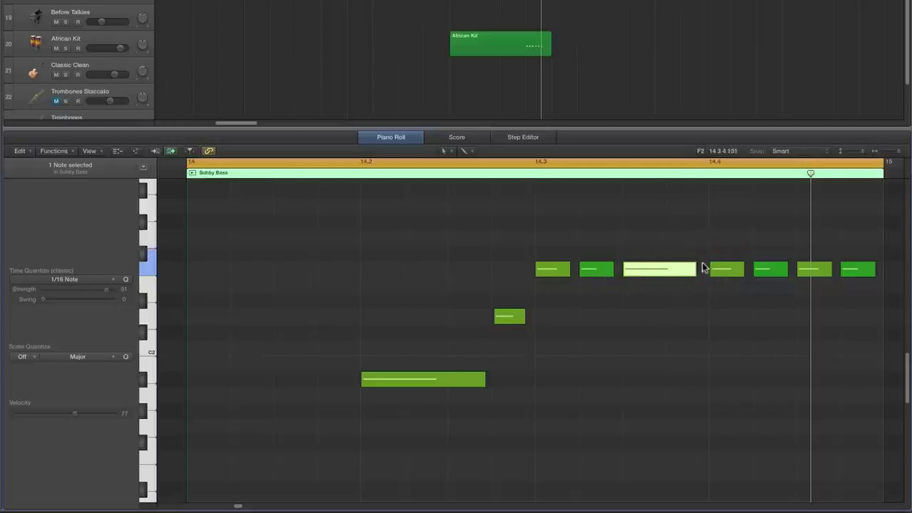
pyautogui.press('space')
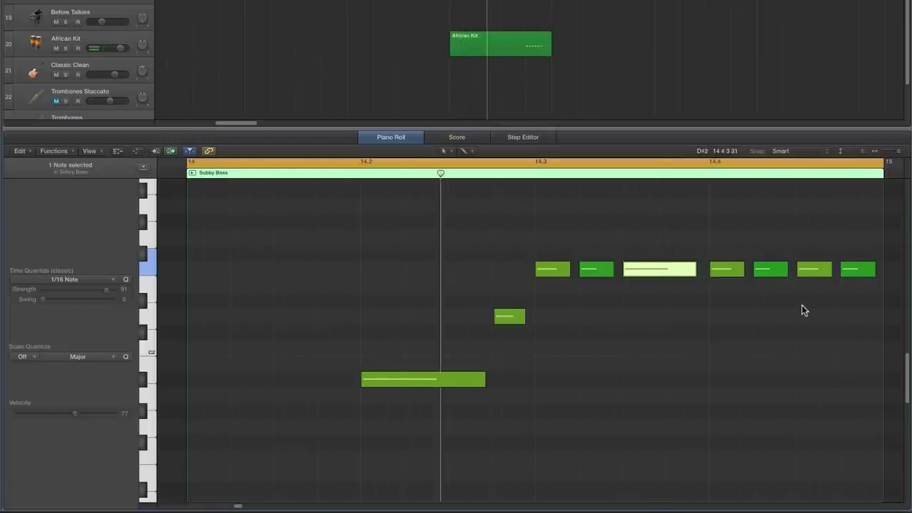
pyautogui.press('space')
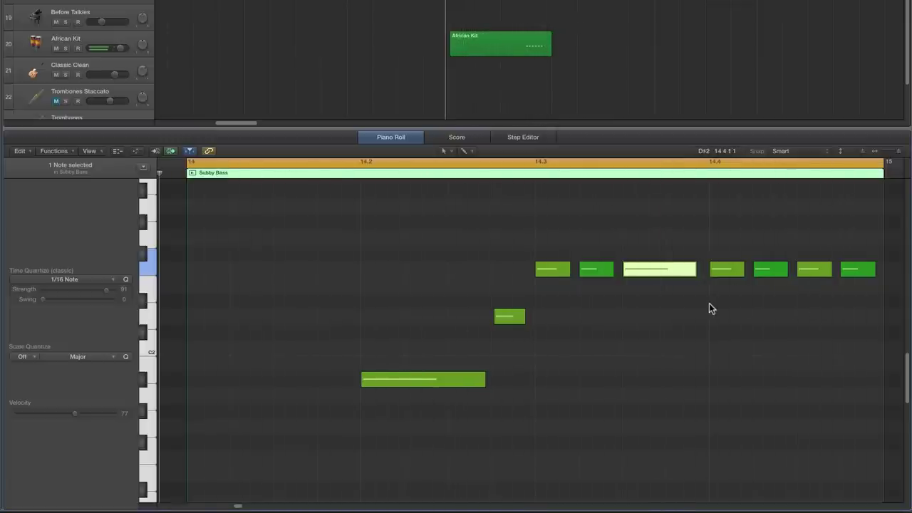
pyautogui.press('super+z')
pyautogui.press('e')
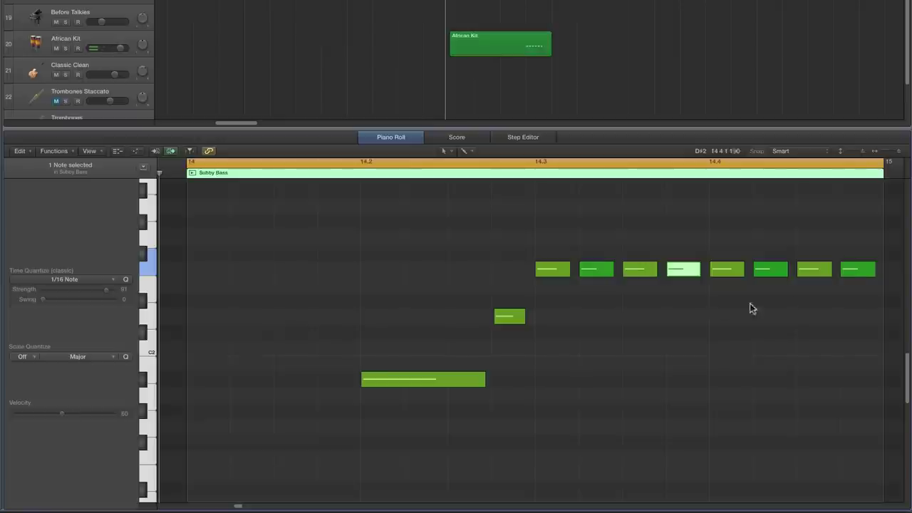
# - Try deleting the last F2 note and lengthening the seventh over its place, with playback
pyautogui.click(851, 274)
pyautogui.moveTo(831, 275); pyautogui.dragTo(870, 276)
pyautogui.press('space')
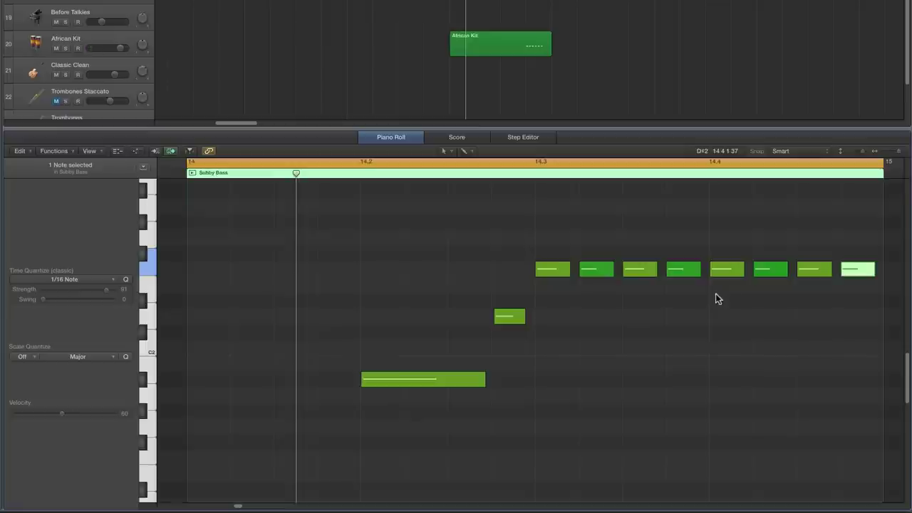
# - Try replacing the fourth and eighth F2 notes with lengthened third and seventh notes, play back, and undo both changes
pyautogui.click(679, 273)
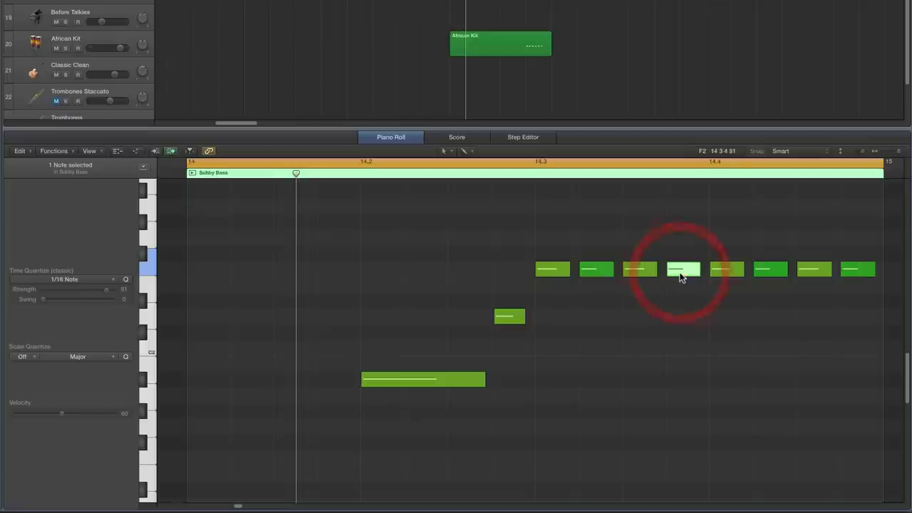
pyautogui.moveTo(657, 272); pyautogui.dragTo(697, 273)
pyautogui.click(855, 272)
pyautogui.moveTo(829, 277); pyautogui.dragTo(870, 275)
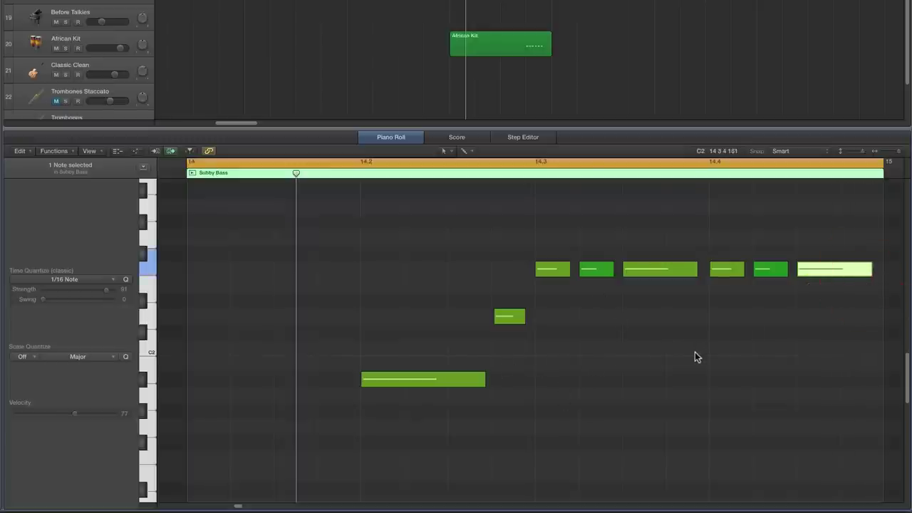
pyautogui.press('space')
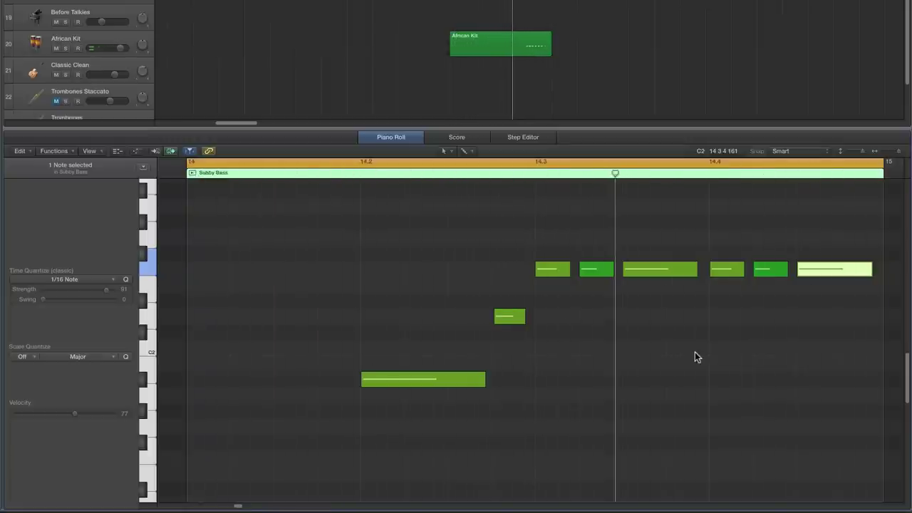
pyautogui.press('space')
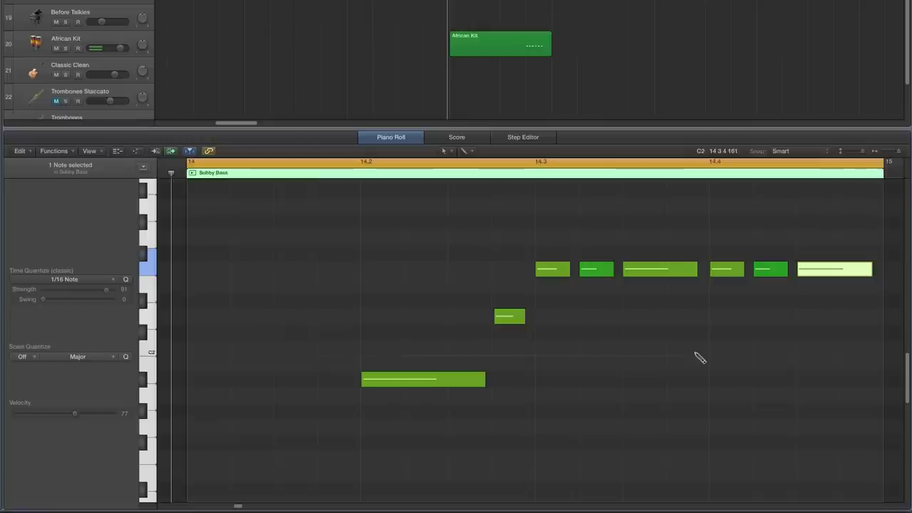
pyautogui.press('super+z')
pyautogui.press('super+z')
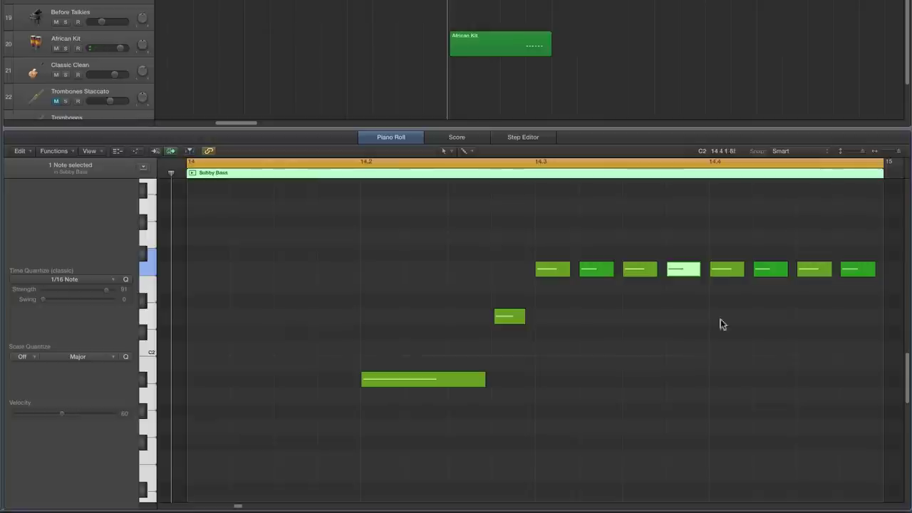
# - Try lowering the F2 note on beat 4 to D#2, play back, and return it to F2
pyautogui.moveTo(720, 271); pyautogui.dragTo(721, 296)
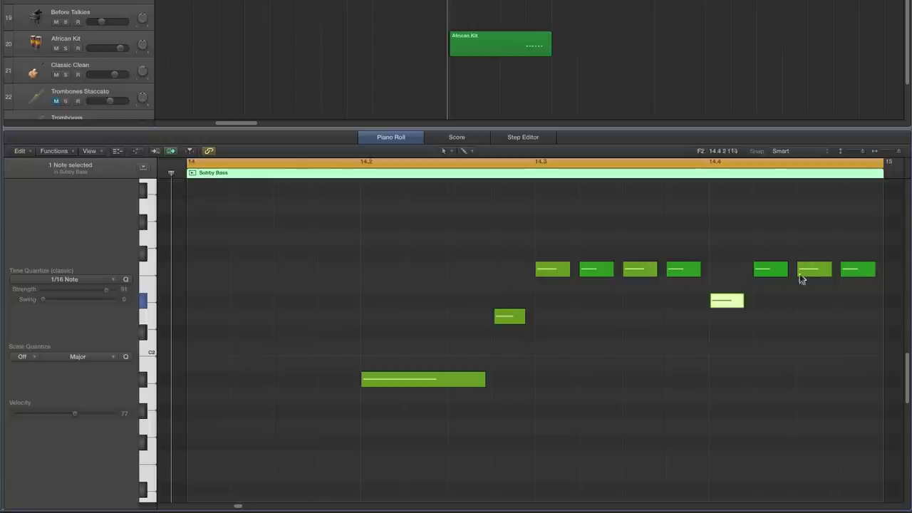
pyautogui.press('space')
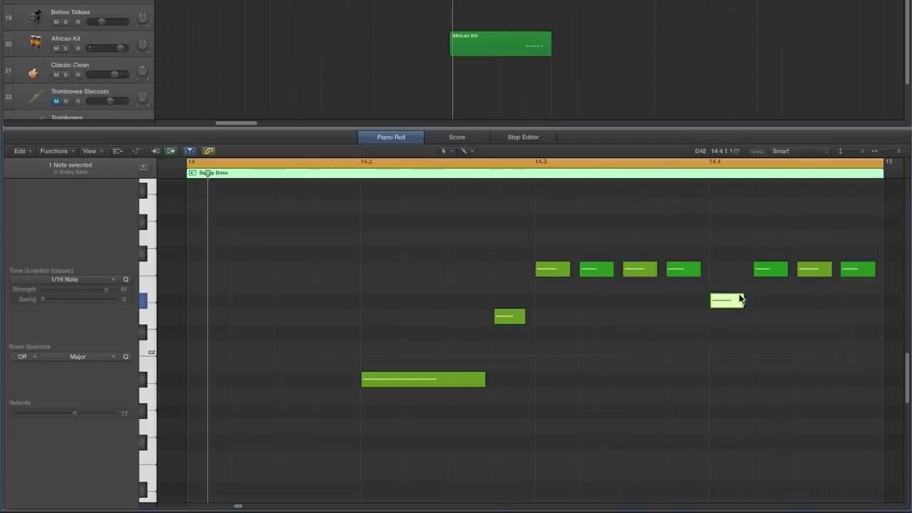
pyautogui.hotkey('alt', 'Up')
pyautogui.hotkey('alt', 'Up')
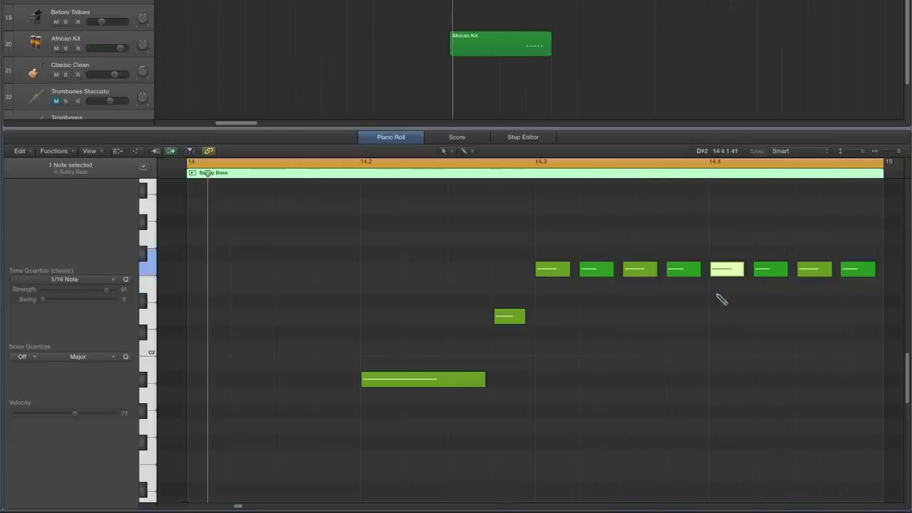
pyautogui.click(624, 320)
pyautogui.press('space')
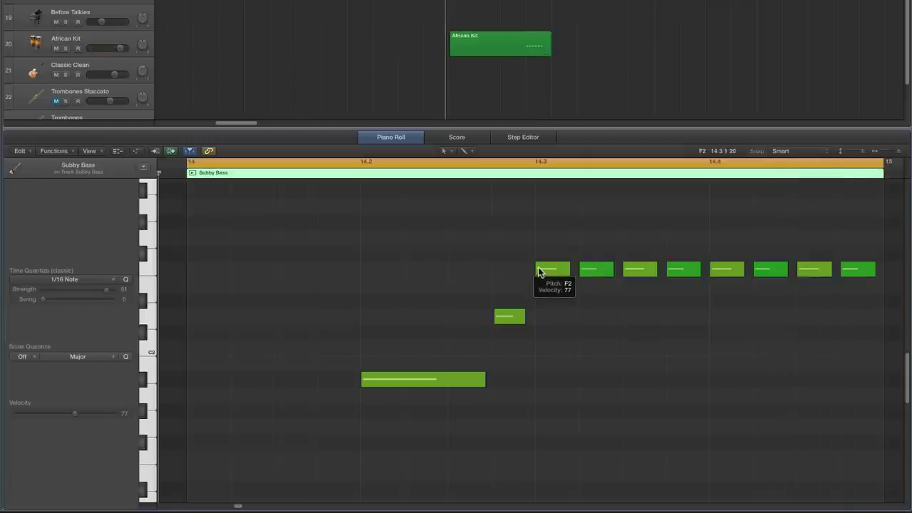
pyautogui.moveTo(538, 271); pyautogui.dragTo(540, 267)
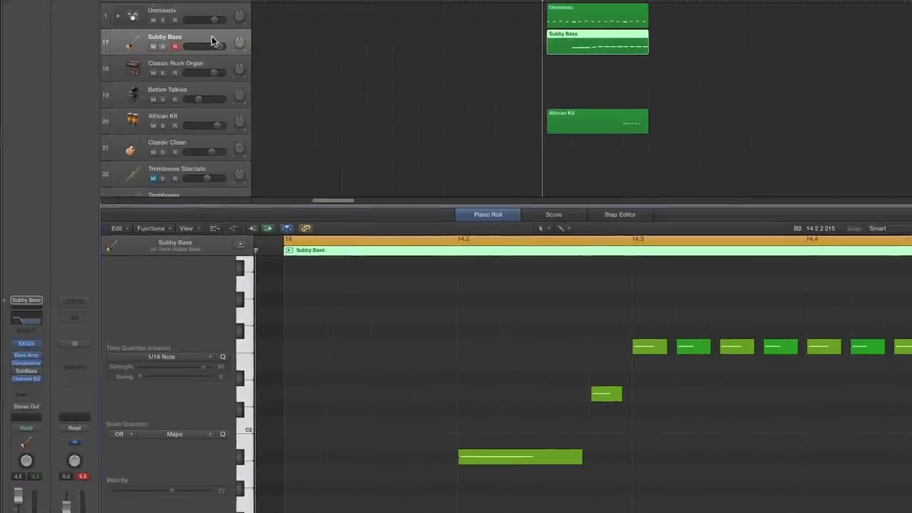
# - Select the Subby Bass track, open its EXS24 instrument, and reposition the plug-in window
pyautogui.click(211, 41)
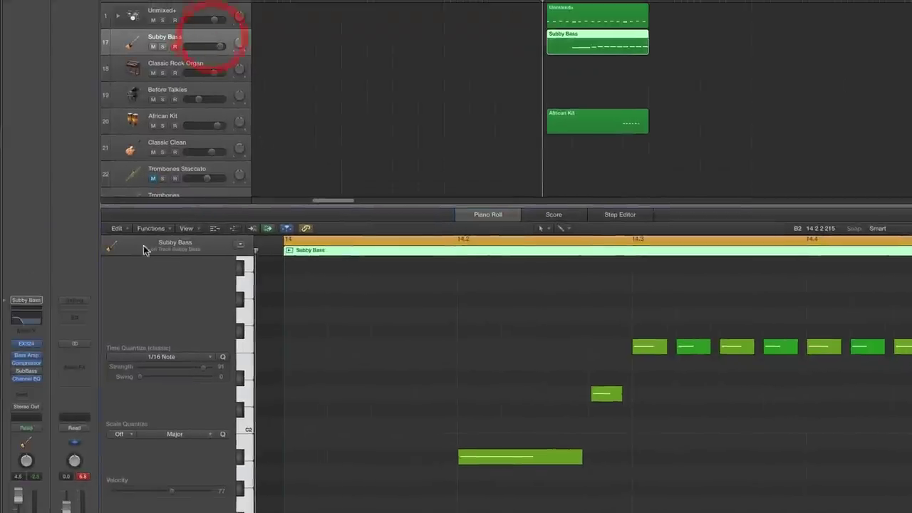
pyautogui.click(27, 343)
pyautogui.moveTo(441, 207); pyautogui.dragTo(458, 198)
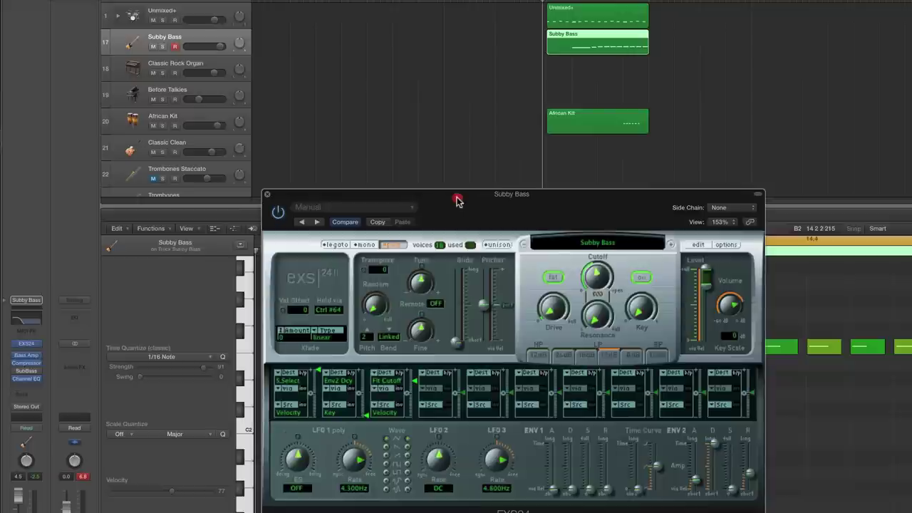
# - Examine the attack setting of the ENV 2 amp envelope in EXS24 while playing back the bass line
pyautogui.click(697, 485)
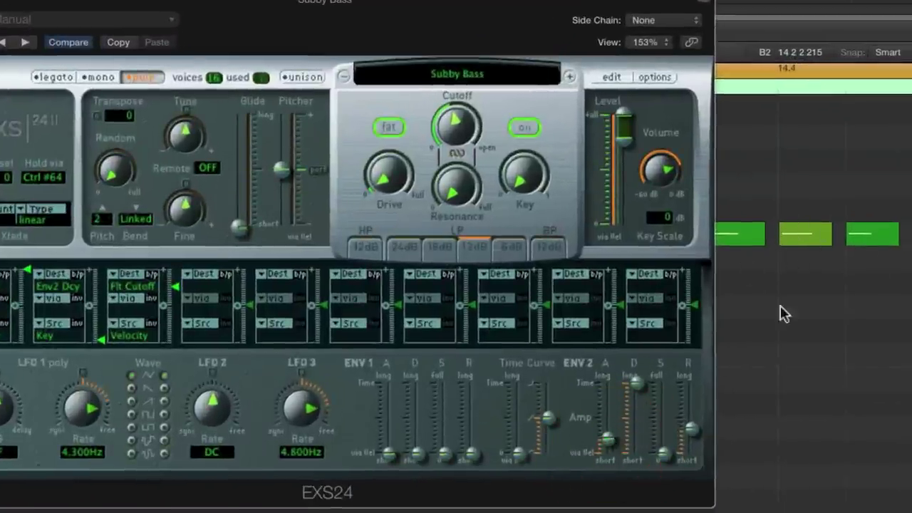
pyautogui.click(607, 440)
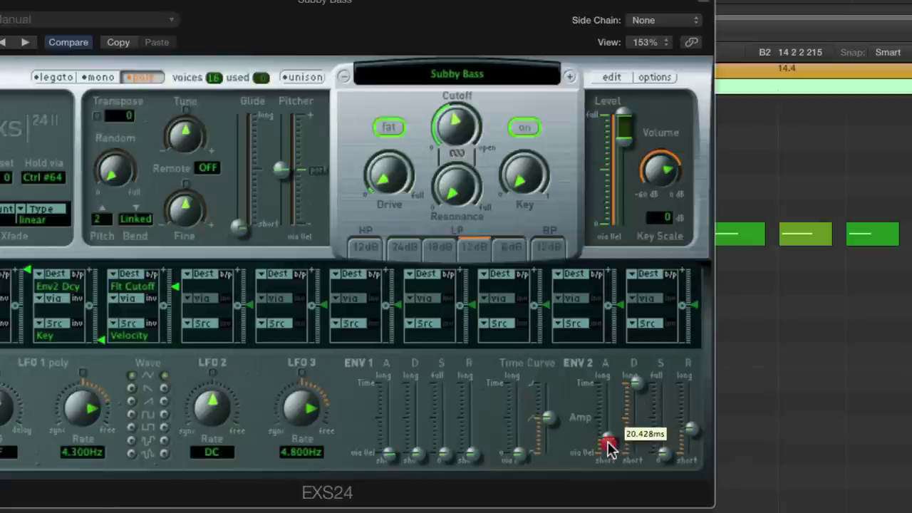
pyautogui.moveTo(607, 440); pyautogui.dragTo(611, 446)
pyautogui.click(609, 441)
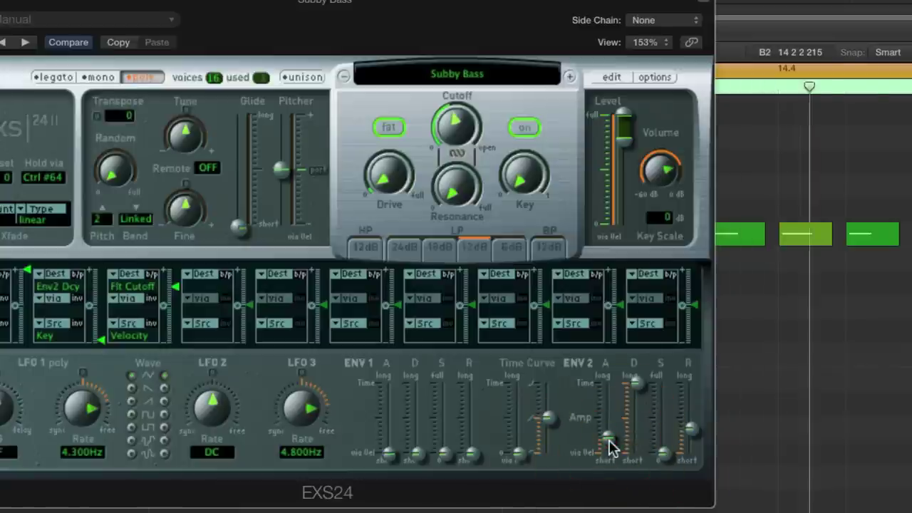
pyautogui.moveTo(610, 440); pyautogui.dragTo(608, 443)
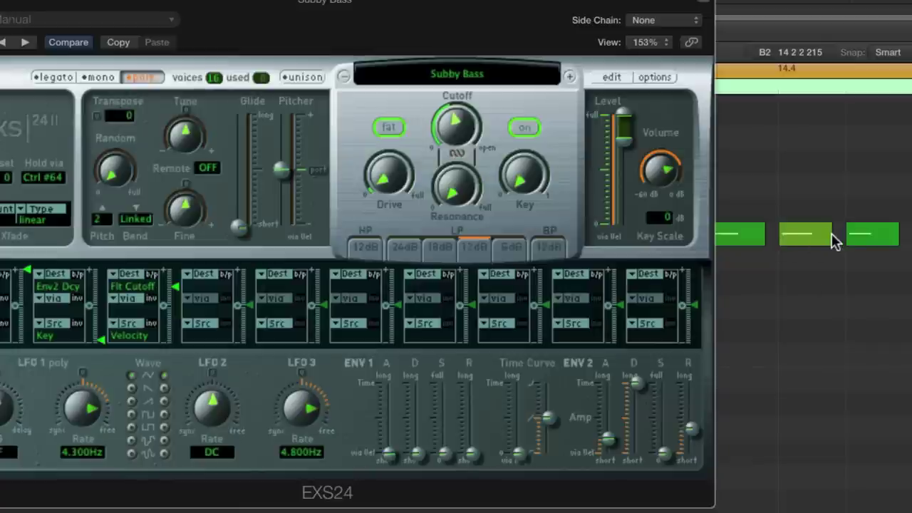
# - Examine the ENV 2 release, the level velocity range and the ENV 2 attack, and close the EXS24 window
pyautogui.moveTo(691, 433); pyautogui.dragTo(692, 431)
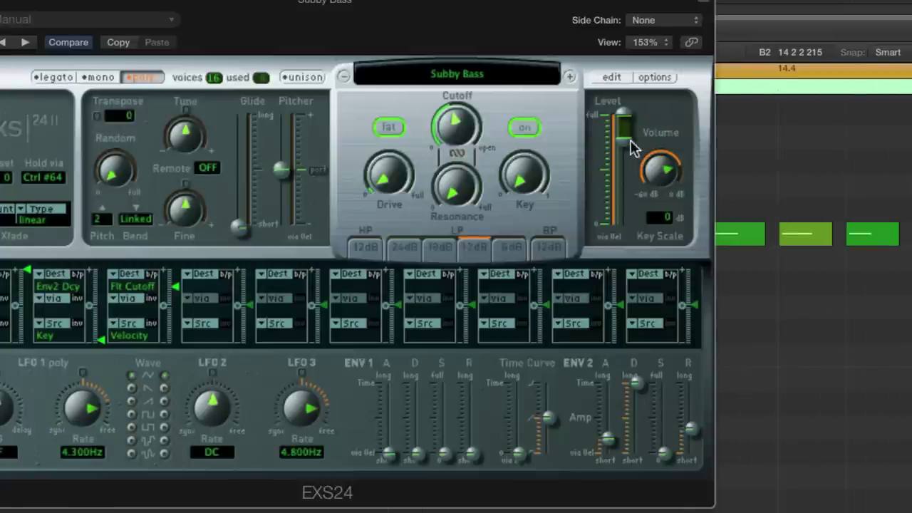
pyautogui.moveTo(625, 143); pyautogui.dragTo(627, 131)
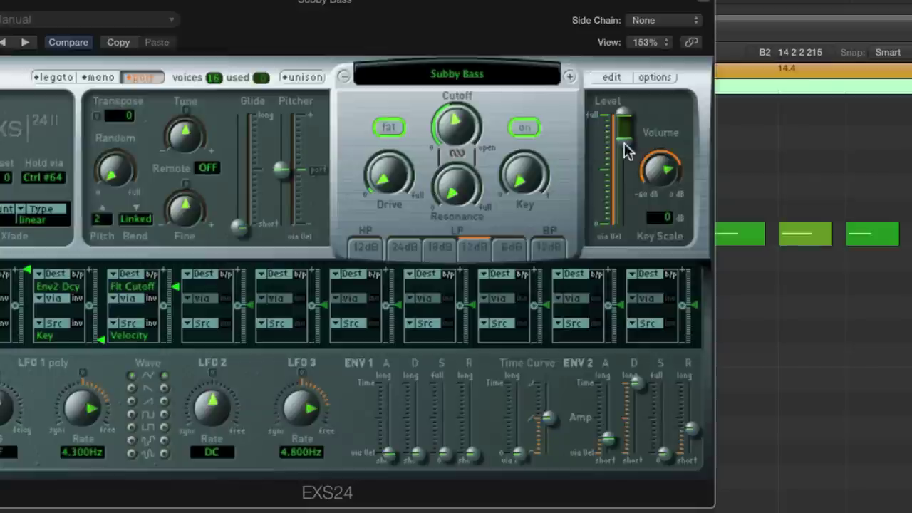
pyautogui.click(624, 145)
pyautogui.click(609, 441)
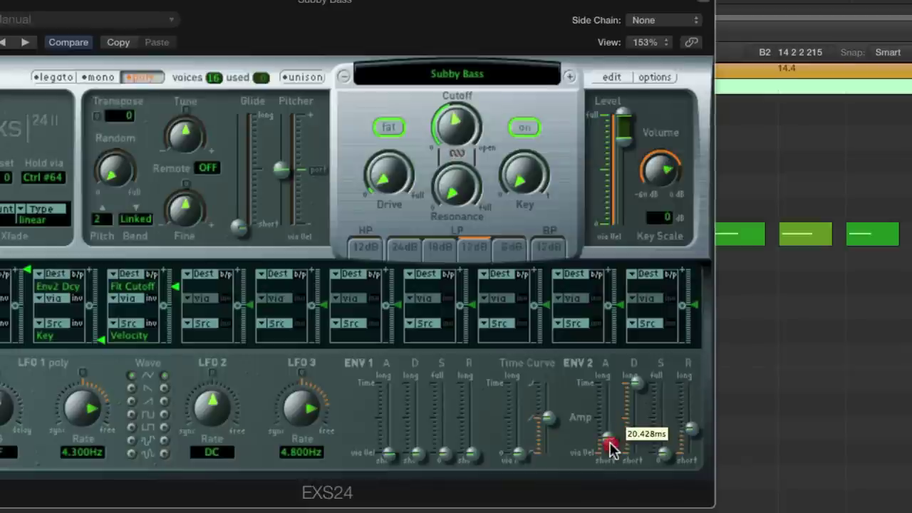
pyautogui.moveTo(609, 445); pyautogui.dragTo(610, 446)
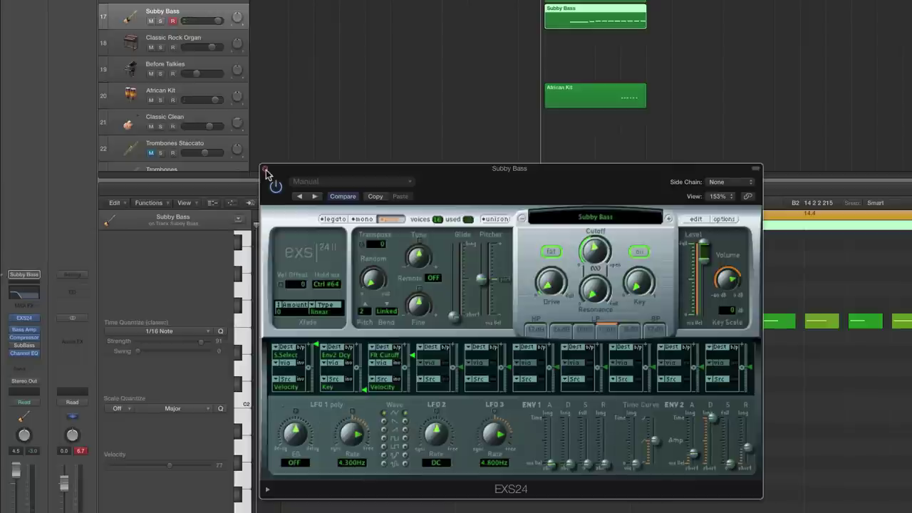
pyautogui.click(265, 170)
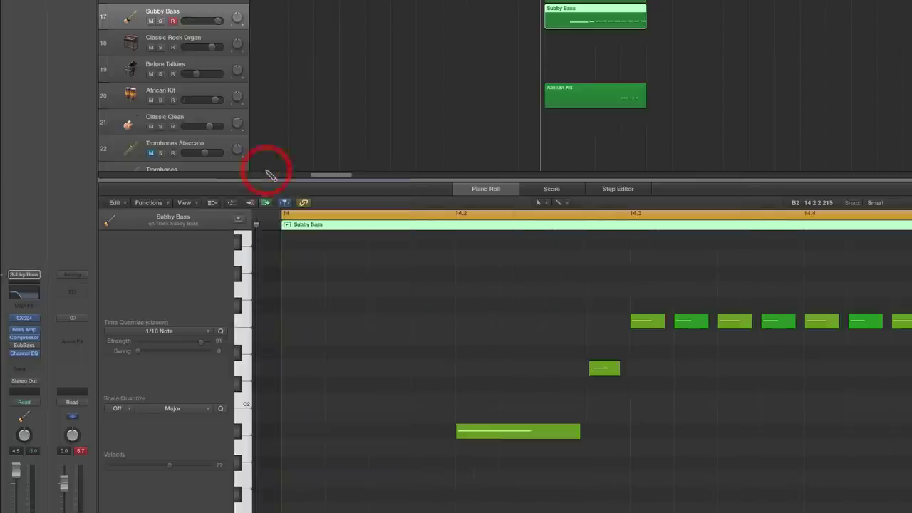
# - Examine the high-cut and low-shelf bands of the Subby Bass Channel EQ, and close the EQ window
pyautogui.click(25, 298)
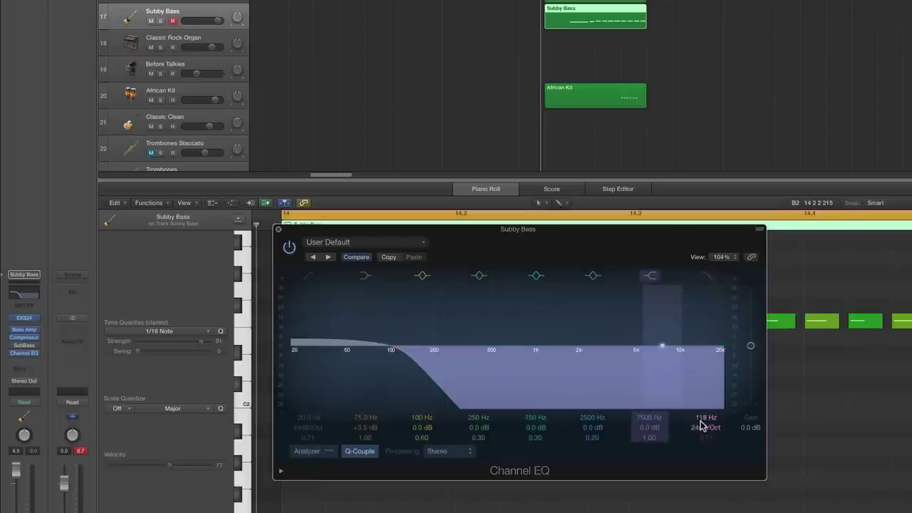
pyautogui.moveTo(705, 417)
pyautogui.mouseDown()
pyautogui.moveTo(705, 406)
pyautogui.moveTo(705, 425)
pyautogui.mouseUp()
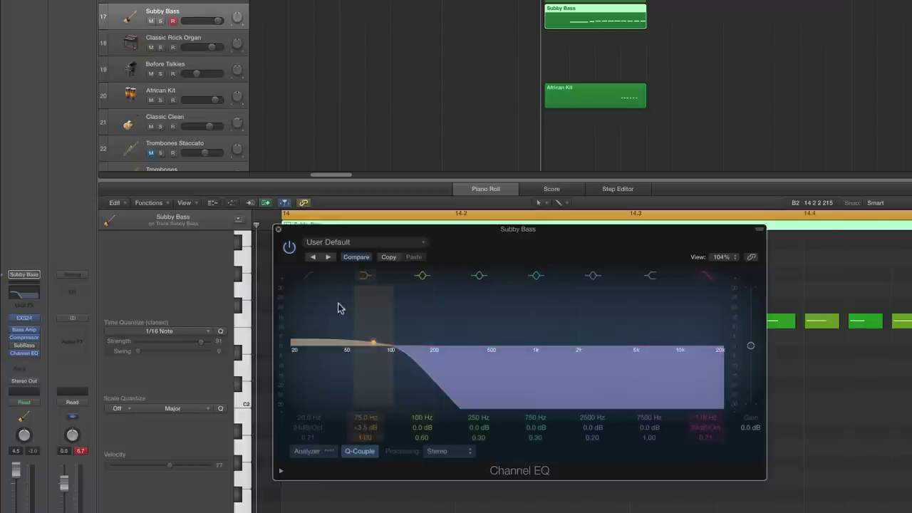
pyautogui.click(278, 228)
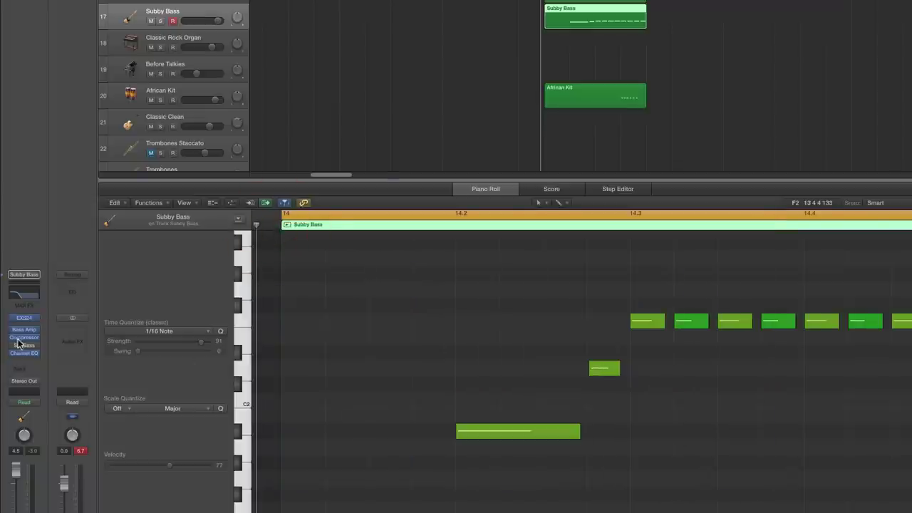
# - Open the Subby Bass Compressor, reposition its window, and watch the gain reduction while playing back the bass line
pyautogui.click(23, 338)
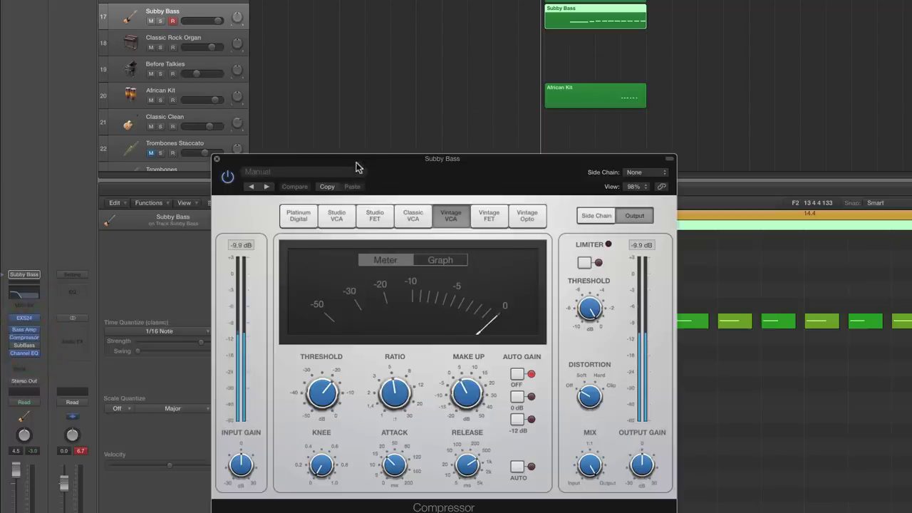
pyautogui.moveTo(357, 167); pyautogui.dragTo(390, 164)
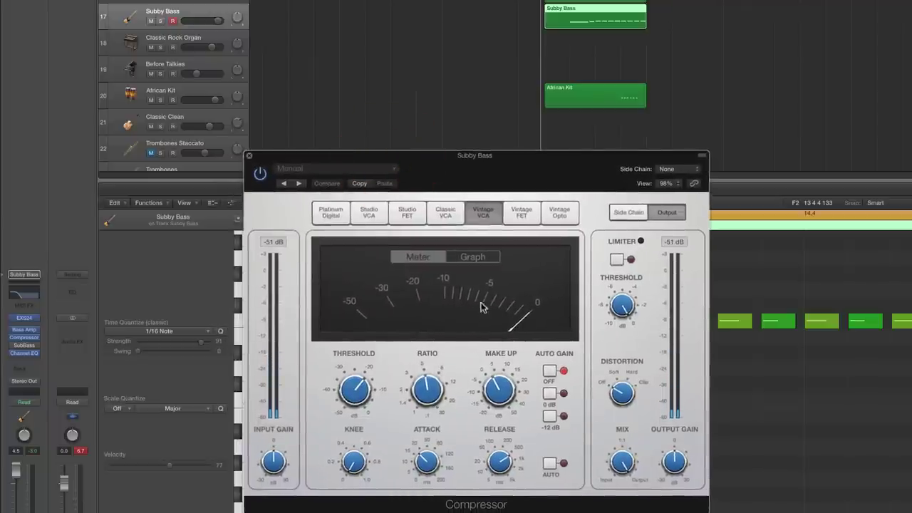
pyautogui.moveTo(426, 376)
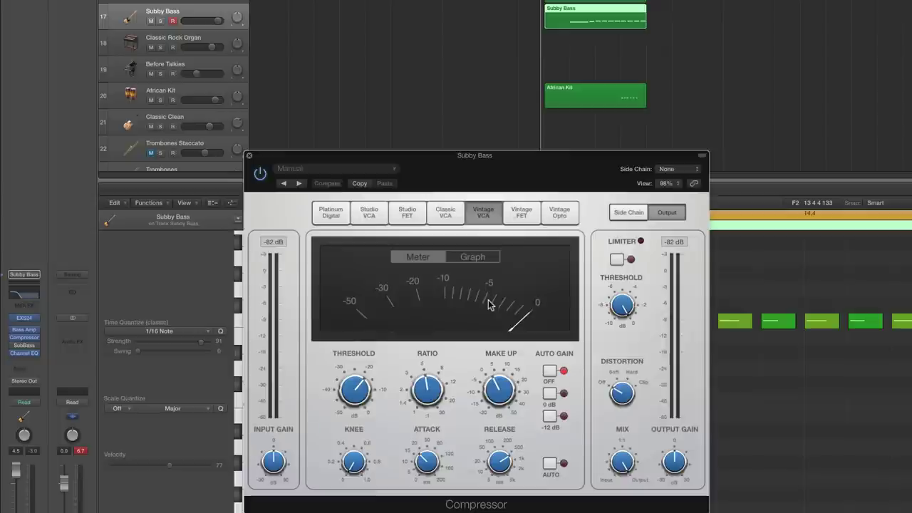
pyautogui.press('space')
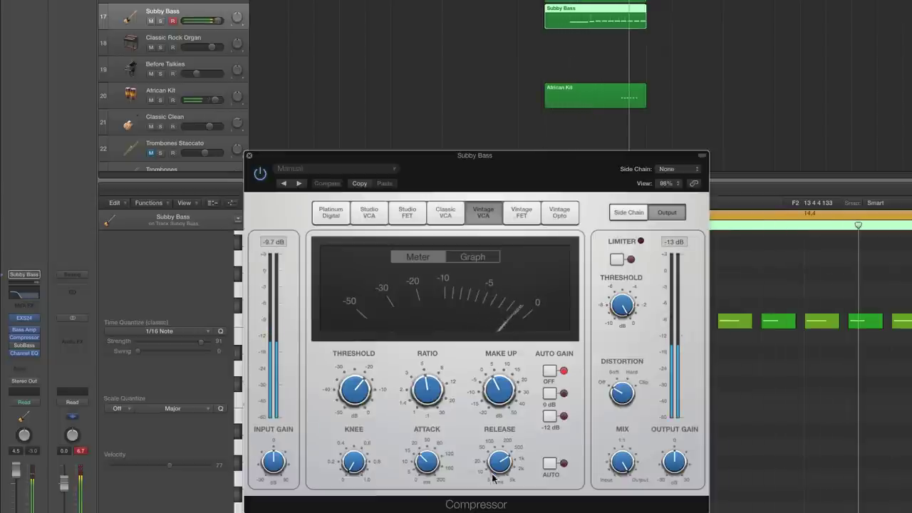
# - Set the Compressor's release to 620 ms, play back the result, and close the plug-in window
pyautogui.moveTo(497, 468); pyautogui.dragTo(497, 466)
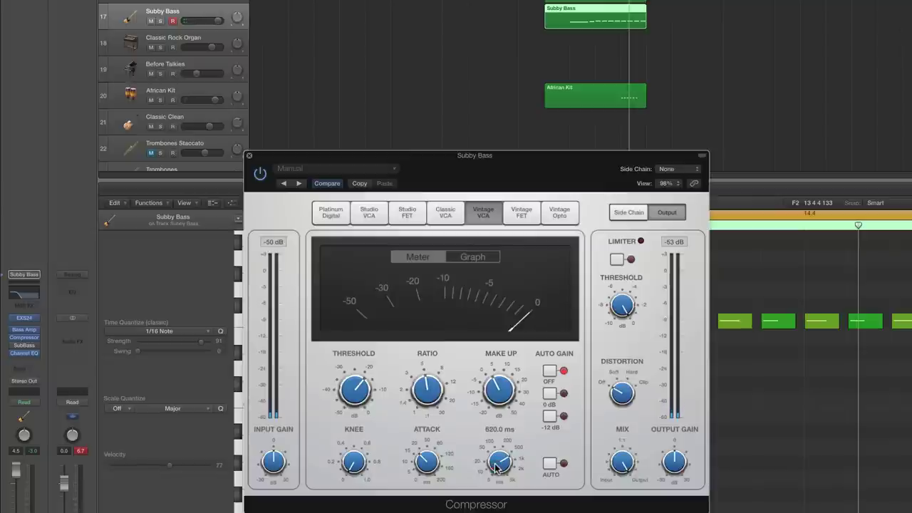
pyautogui.click(497, 467)
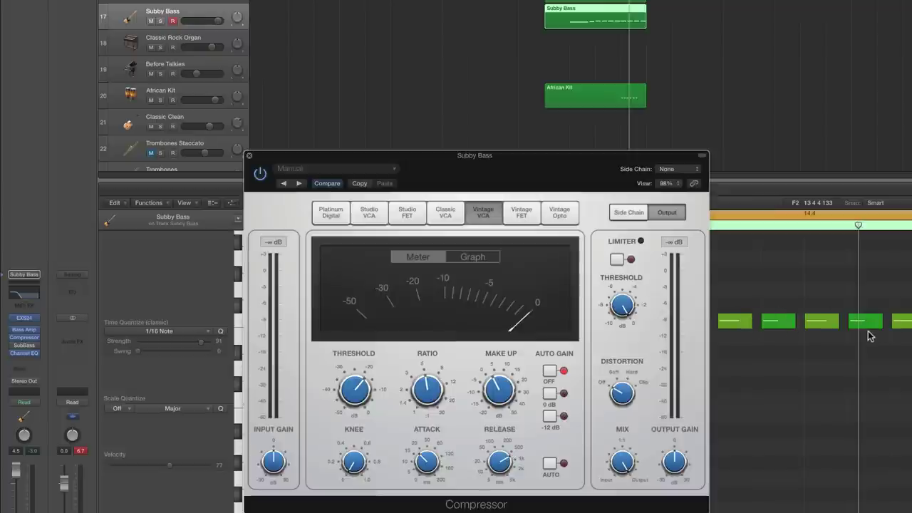
pyautogui.press('space')
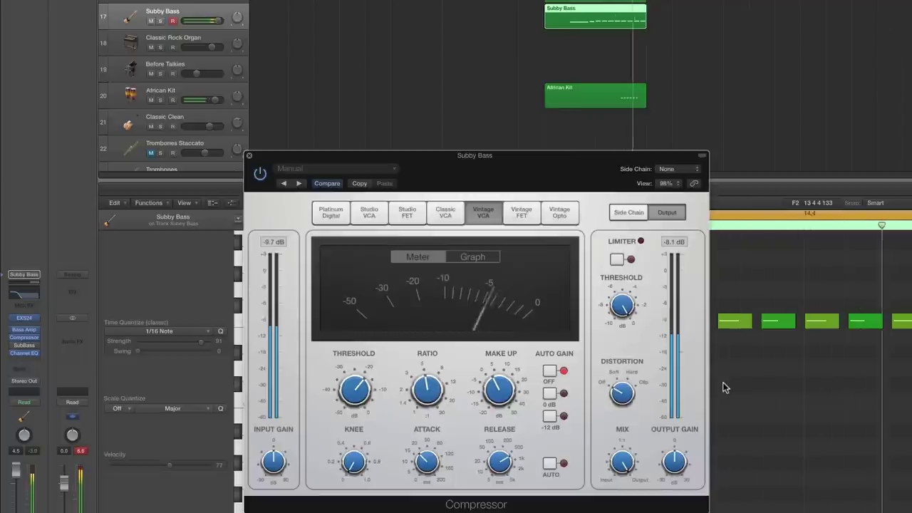
pyautogui.click(250, 156)
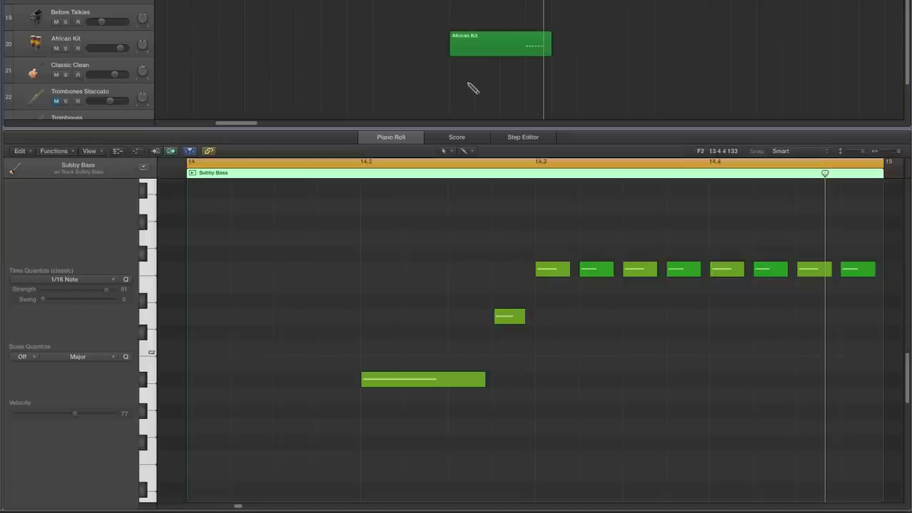
# - Create an empty MIDI region on the Classic Clean track in bar 14
pyautogui.scroll(-1, 473, 89)
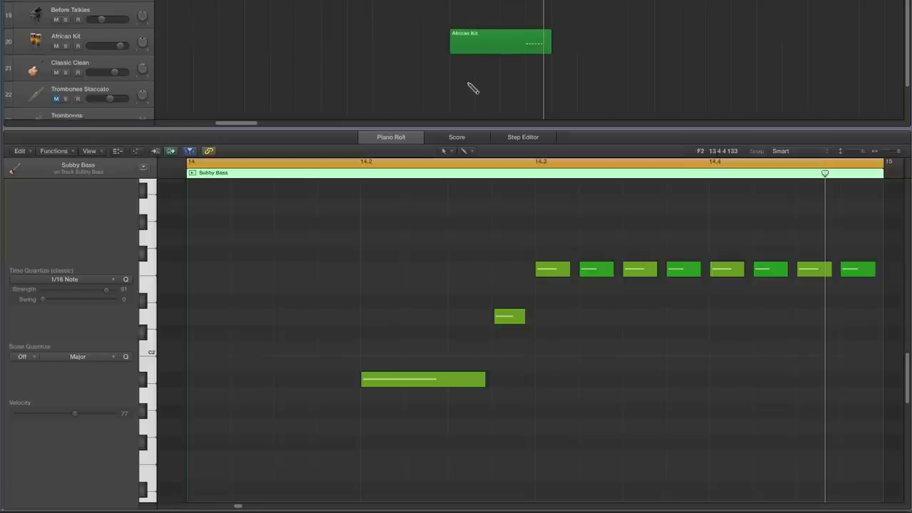
pyautogui.click(98, 63)
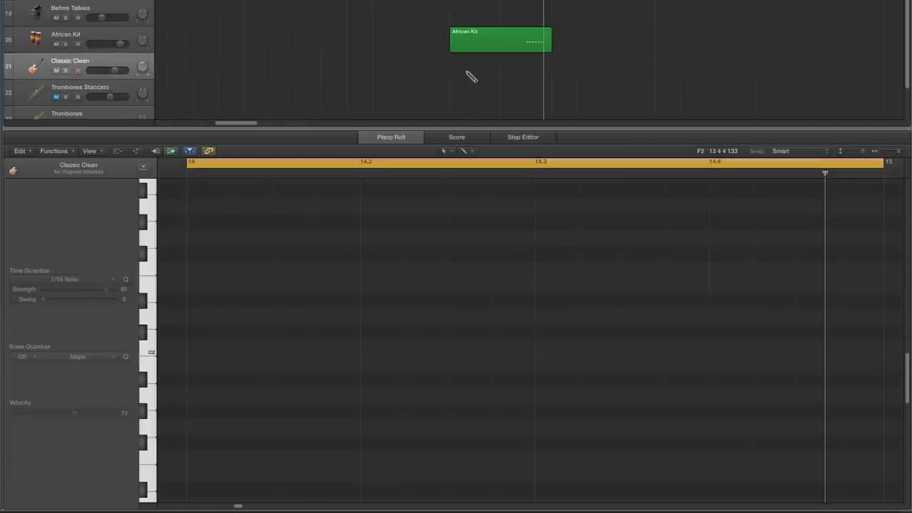
pyautogui.hscroll(1, 472, 77)
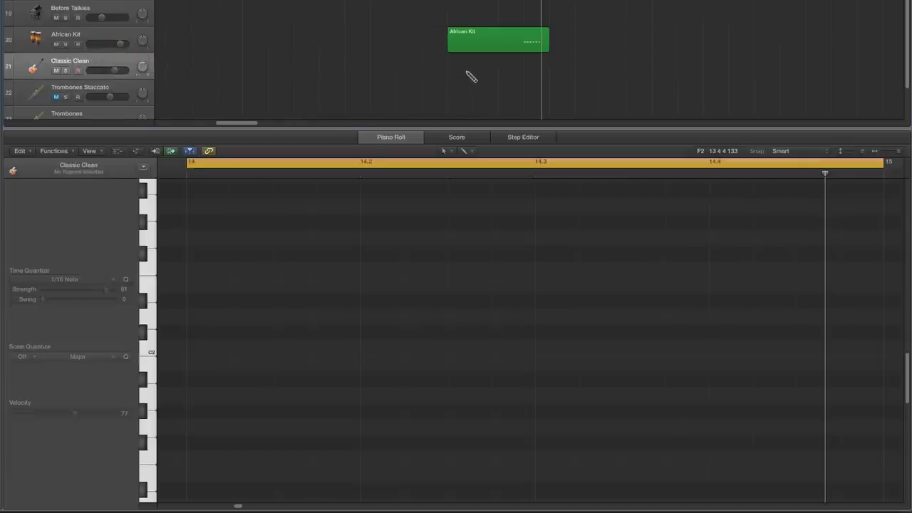
pyautogui.click(454, 70)
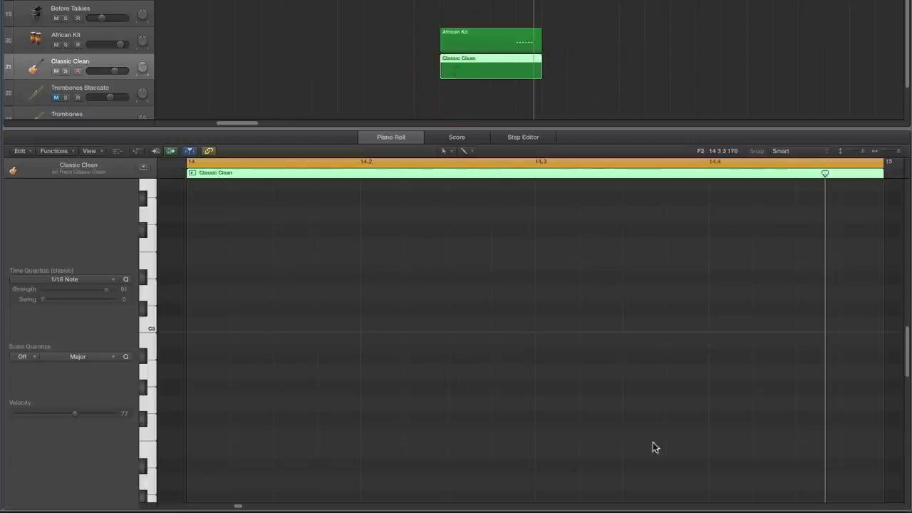
# - With the Pencil tool, draw a short A#2, D3 and F3 chord on the offbeat of beat 1 in the Classic Clean region
pyautogui.click(442, 150)
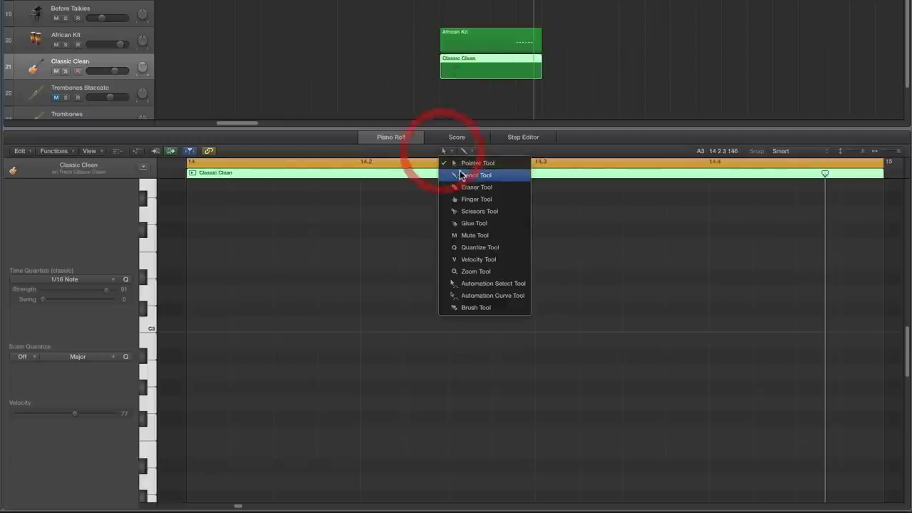
pyautogui.click(460, 176)
pyautogui.scroll(-6, 345, 305)
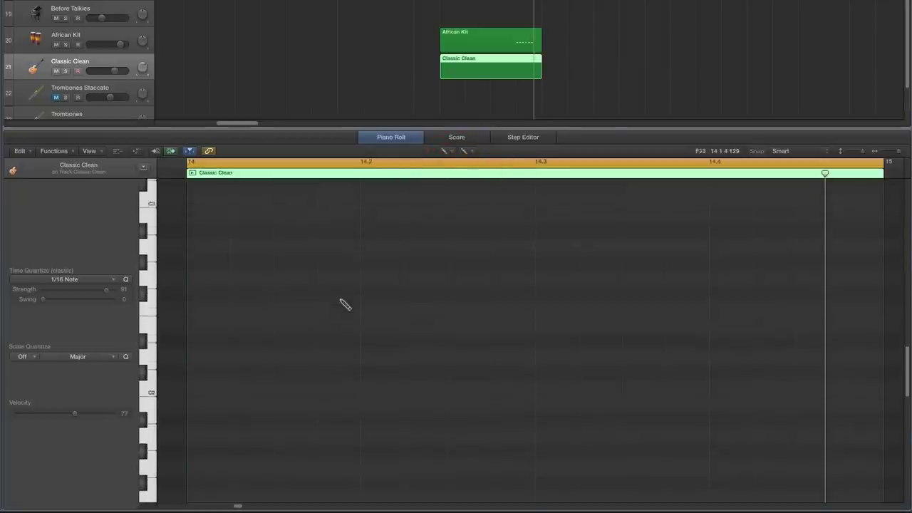
pyautogui.click(142, 227)
pyautogui.scroll(3, 259, 271)
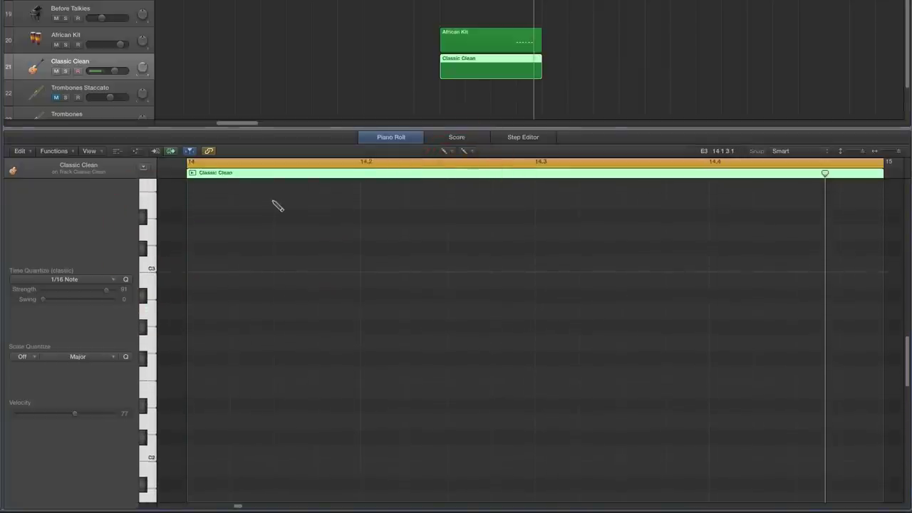
pyautogui.click(284, 299)
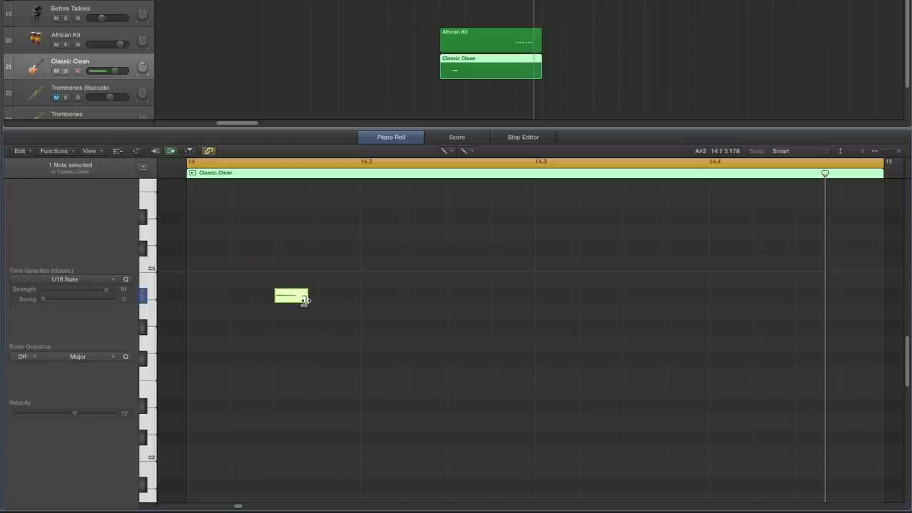
pyautogui.moveTo(302, 297); pyautogui.dragTo(287, 299)
pyautogui.scroll(3, 297, 307)
pyautogui.click(282, 299)
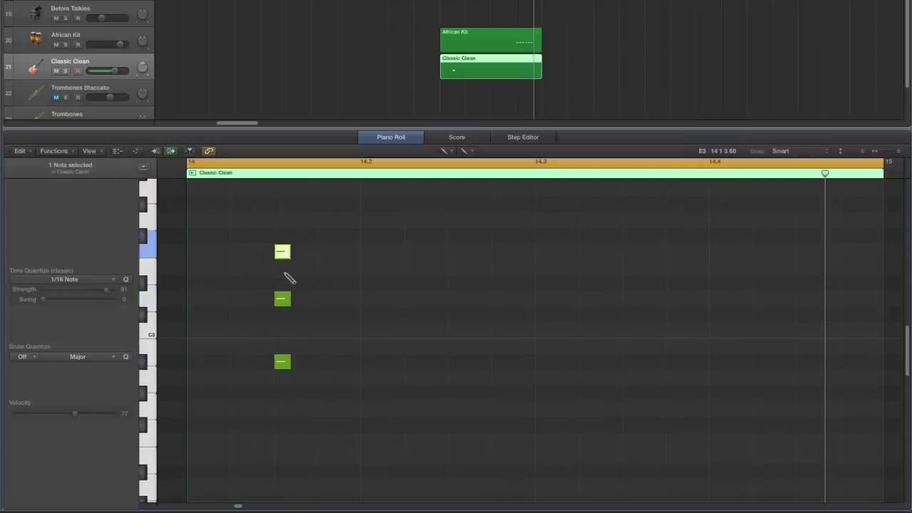
# - Shorten all three chord notes to about half their length and set their velocity to 109
pyautogui.click(443, 150)
pyautogui.press('t')
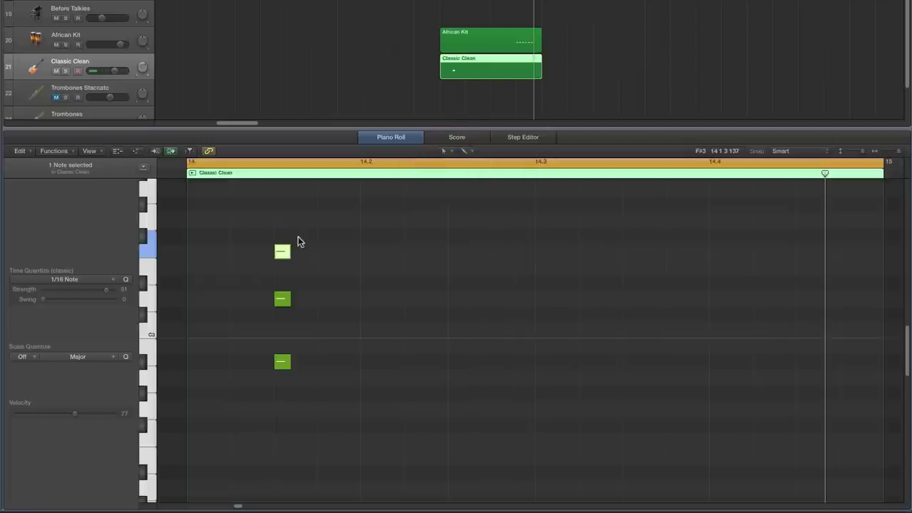
pyautogui.moveTo(298, 238); pyautogui.dragTo(278, 367)
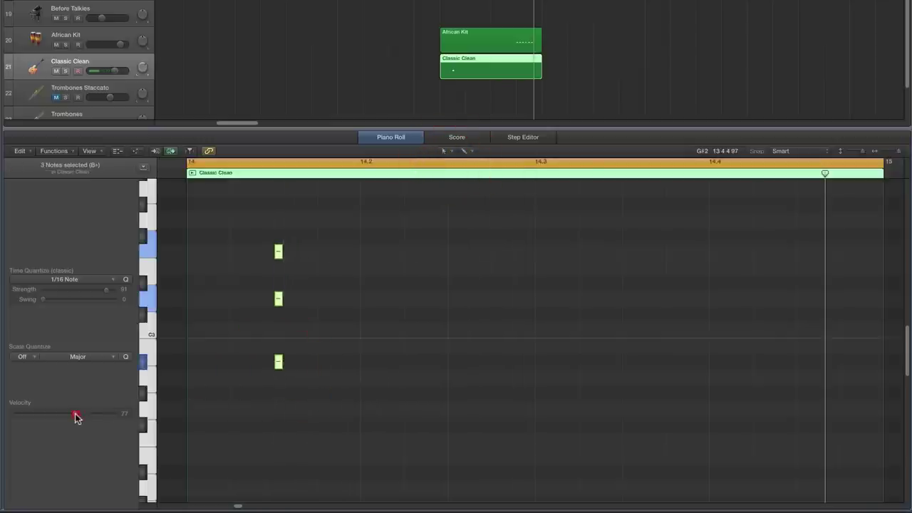
pyautogui.moveTo(97, 418); pyautogui.dragTo(98, 418)
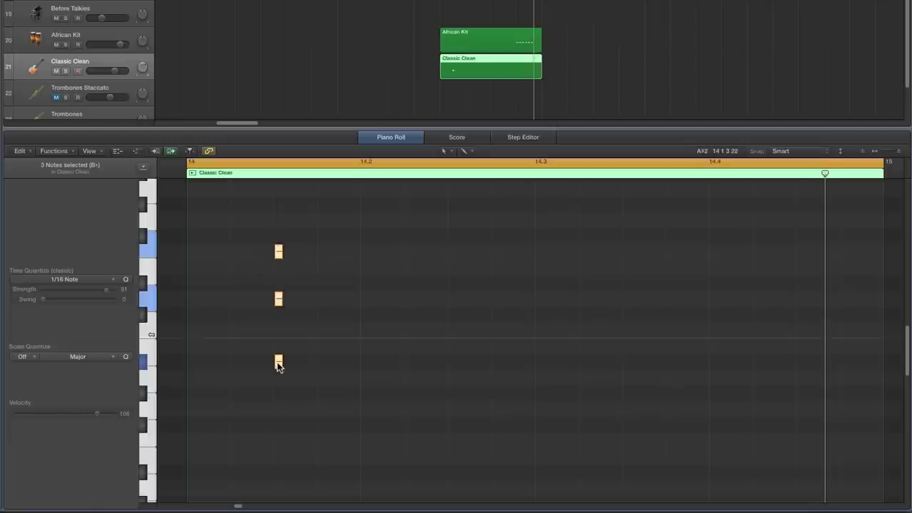
# - Play back the single guitar chord and return the playhead to the start of bar 14
pyautogui.scroll(1, 332, 336)
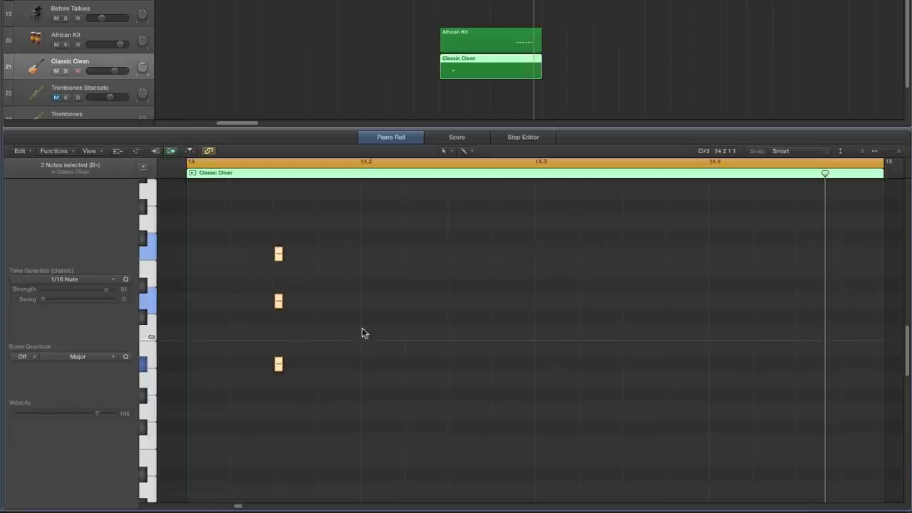
pyautogui.press('space')
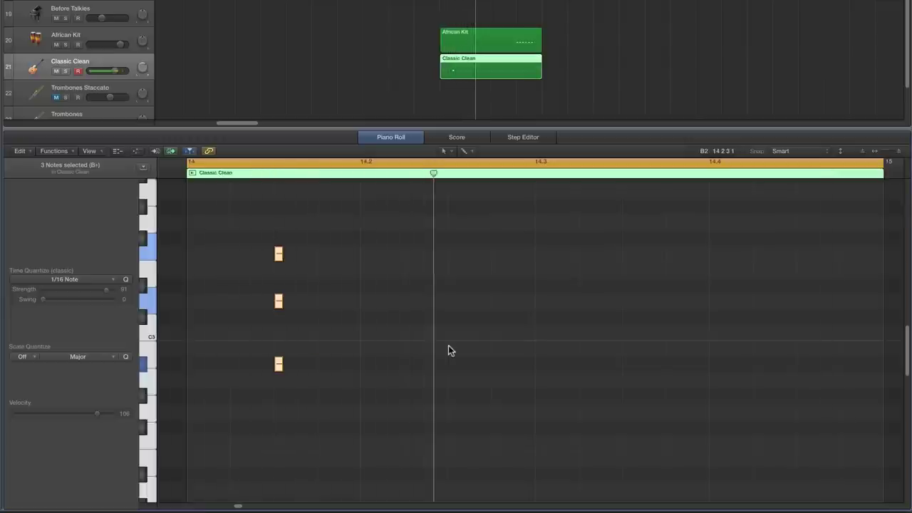
pyautogui.press('space')
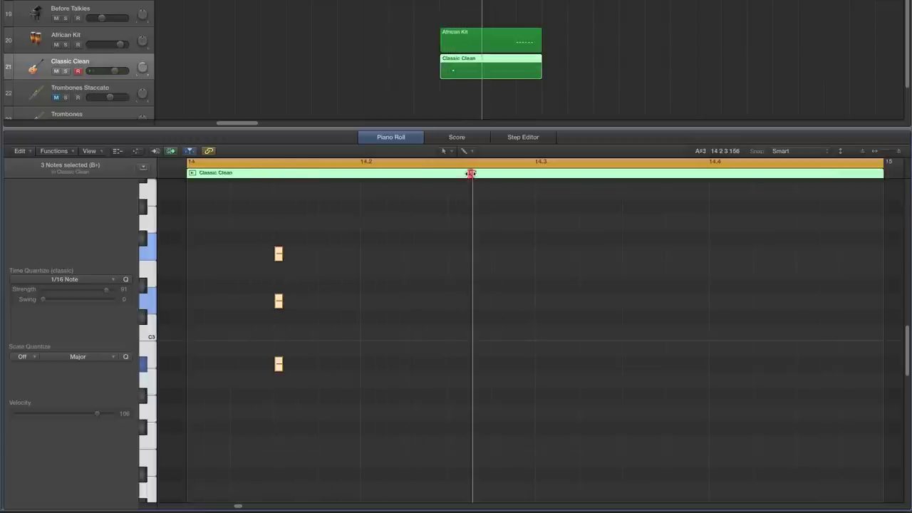
pyautogui.moveTo(471, 173); pyautogui.dragTo(187, 175)
# - Copy the chord to the offbeats of beats 2, 3 and 4, and lower the last two chords to G#2, C3 and D#3
pyautogui.moveTo(257, 230); pyautogui.dragTo(297, 373)
pyautogui.moveTo(278, 370); pyautogui.dragTo(802, 367)
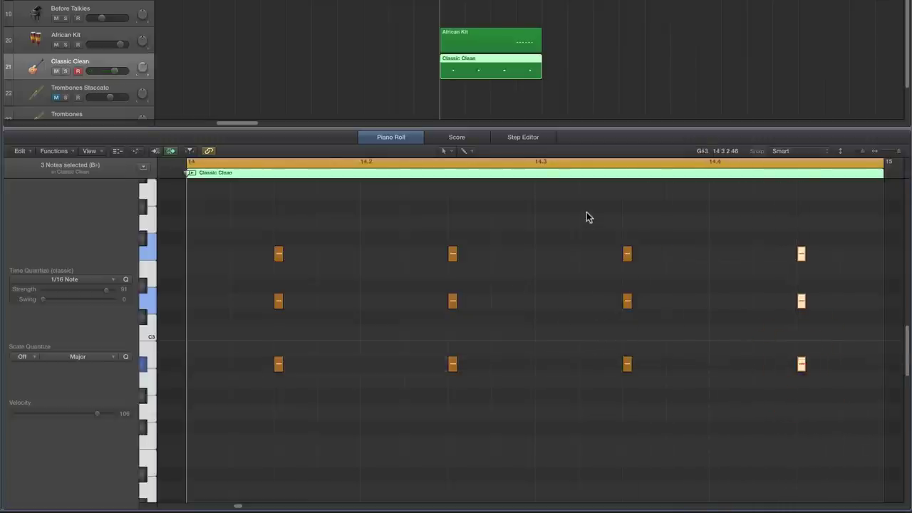
pyautogui.moveTo(587, 212); pyautogui.dragTo(809, 403)
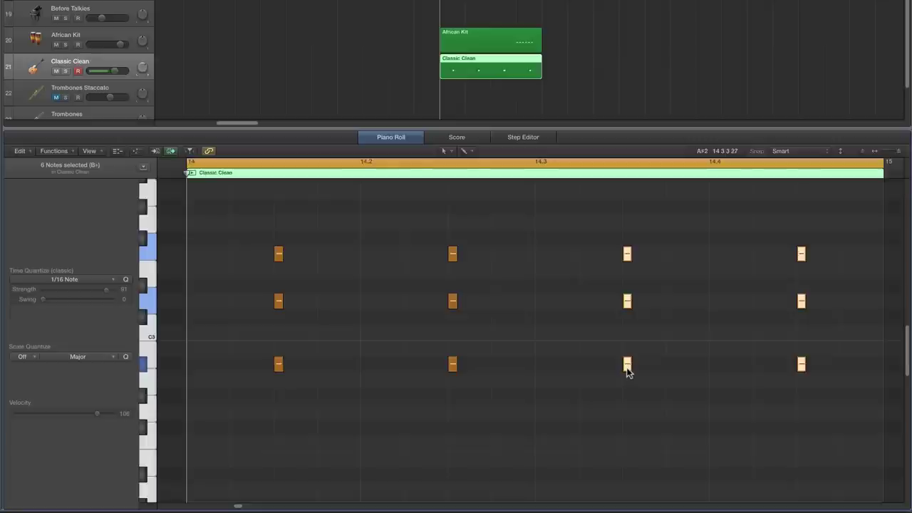
pyautogui.moveTo(627, 368); pyautogui.dragTo(627, 393)
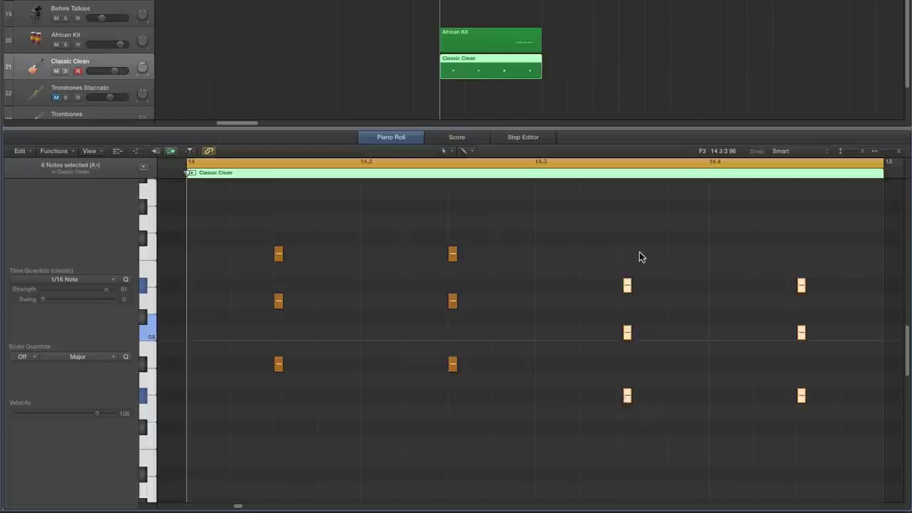
pyautogui.press('space')
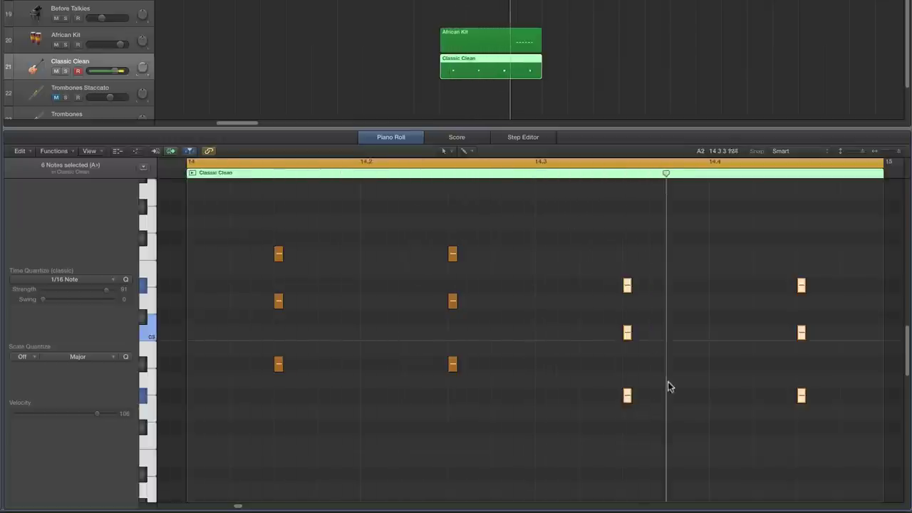
# - Add an F3 note, longer than the other chord notes, to each of the last two guitar chords and play back the bar
pyautogui.click(448, 152)
pyautogui.click(466, 174)
pyautogui.click(626, 254)
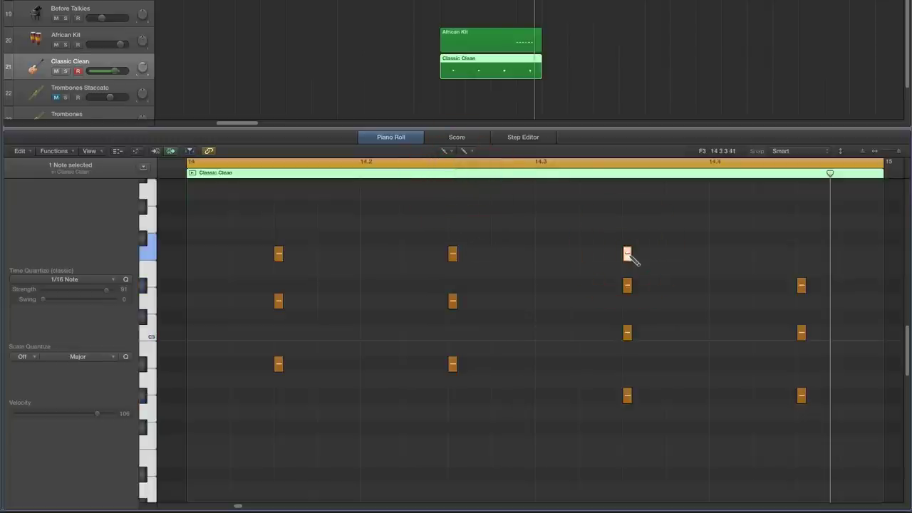
pyautogui.moveTo(631, 255); pyautogui.dragTo(645, 254)
pyautogui.click(799, 254)
pyautogui.click(641, 255)
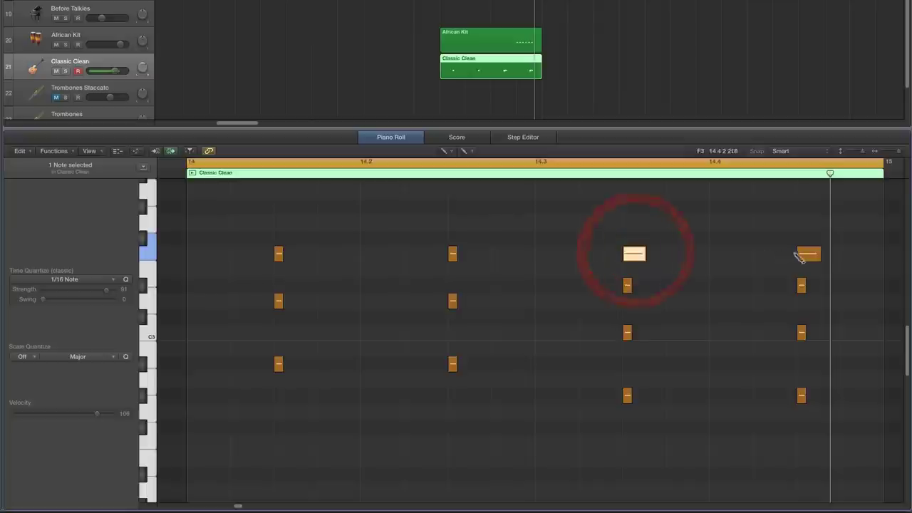
pyautogui.click(809, 254)
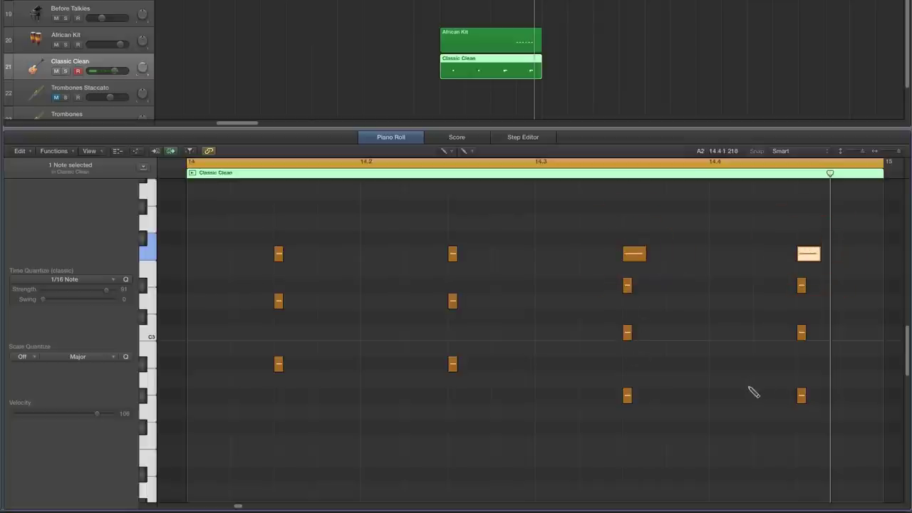
pyautogui.press('space')
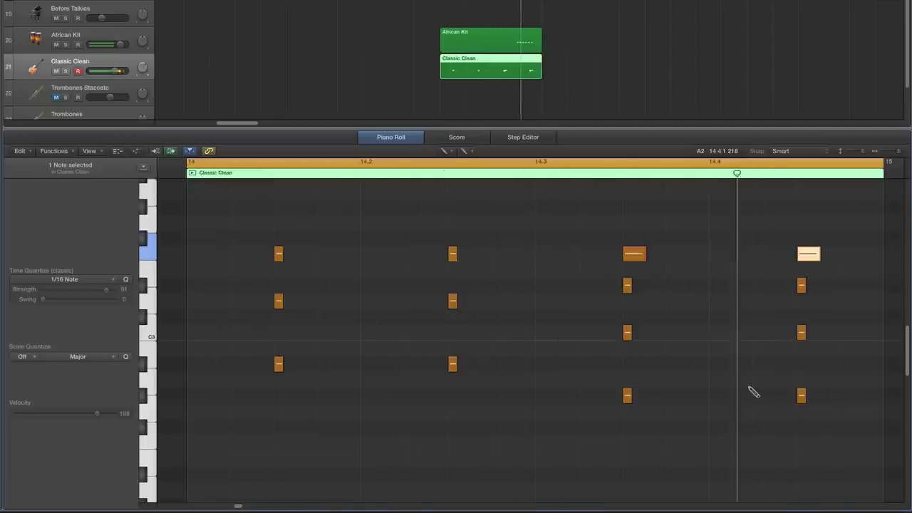
pyautogui.press('space')
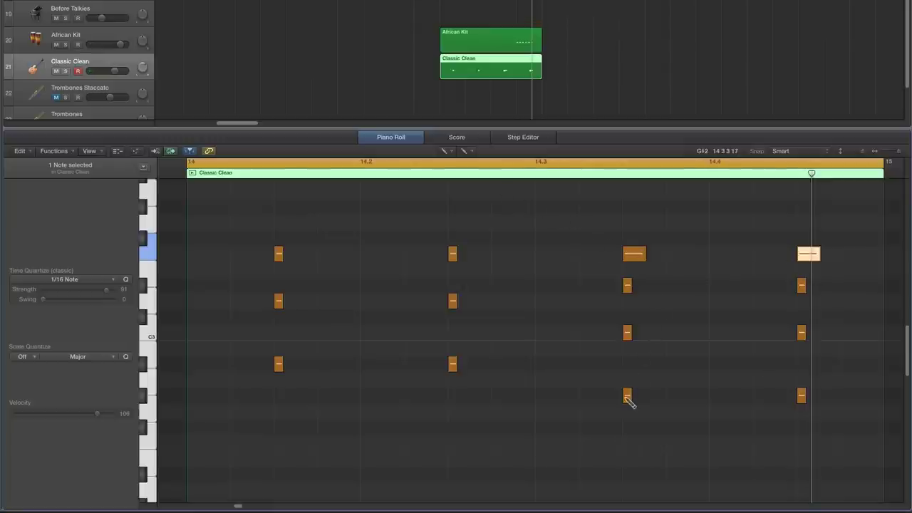
# - Delete the long F3 notes from the last two guitar chords and play back the bar
pyautogui.click(440, 151)
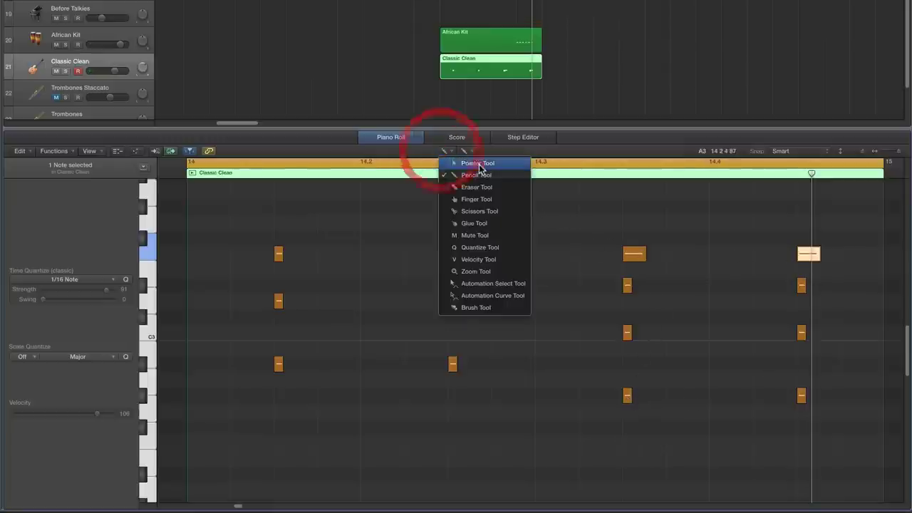
pyautogui.click(456, 168)
pyautogui.moveTo(846, 245); pyautogui.dragTo(631, 259)
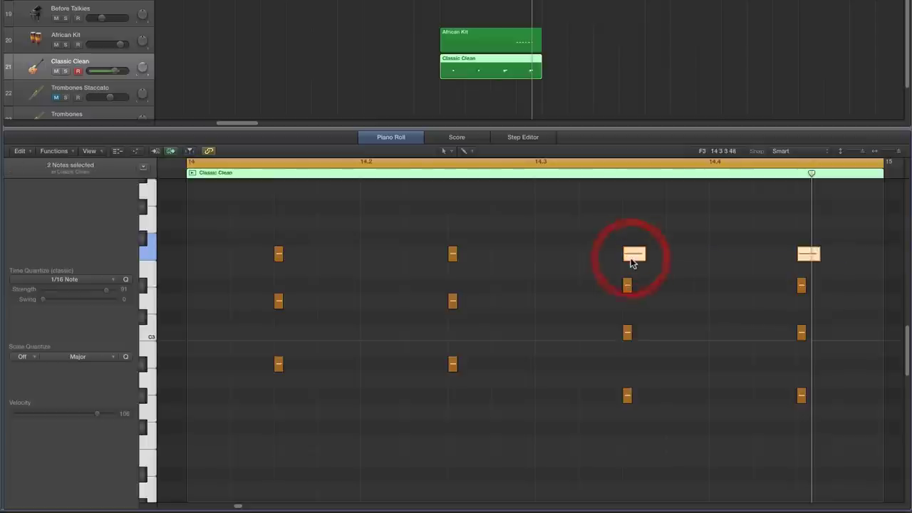
pyautogui.press('Delete')
pyautogui.press('space')
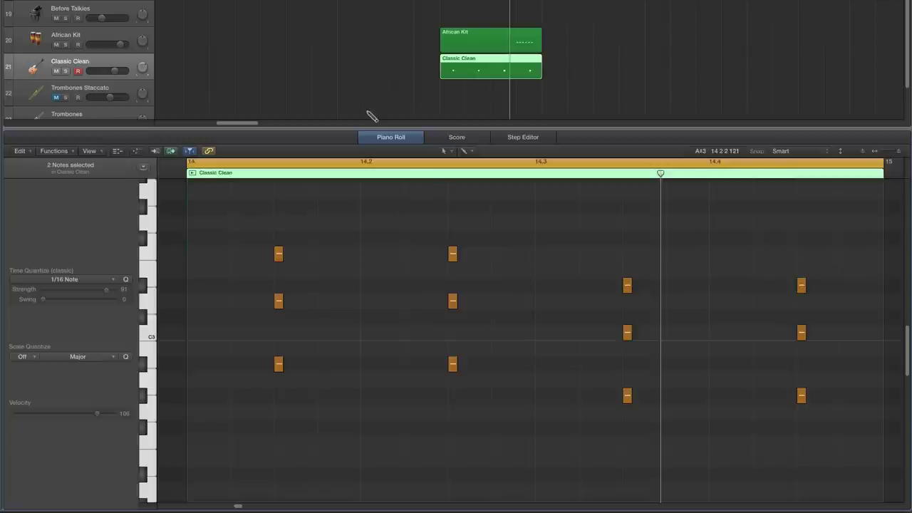
# - Audition notes around F3 on the Before Talkies piano track and create an empty region in bar 14
pyautogui.click(106, 11)
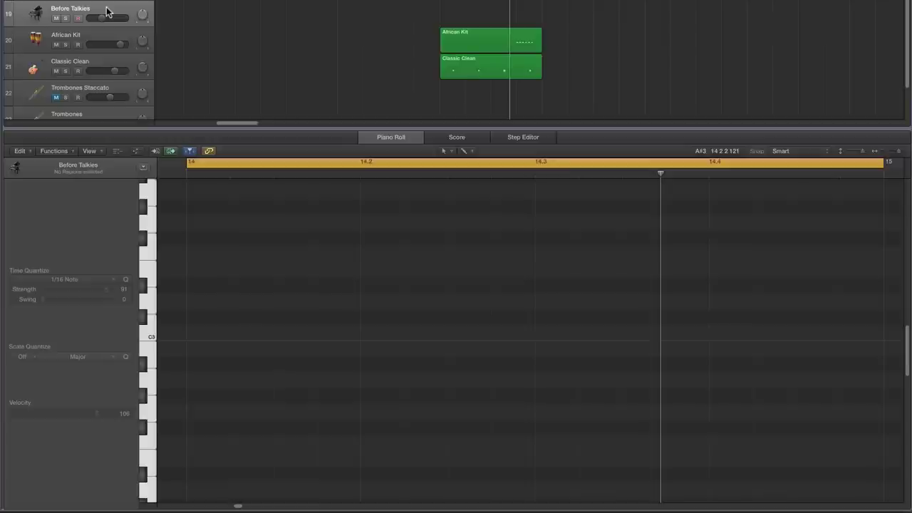
pyautogui.click(148, 259)
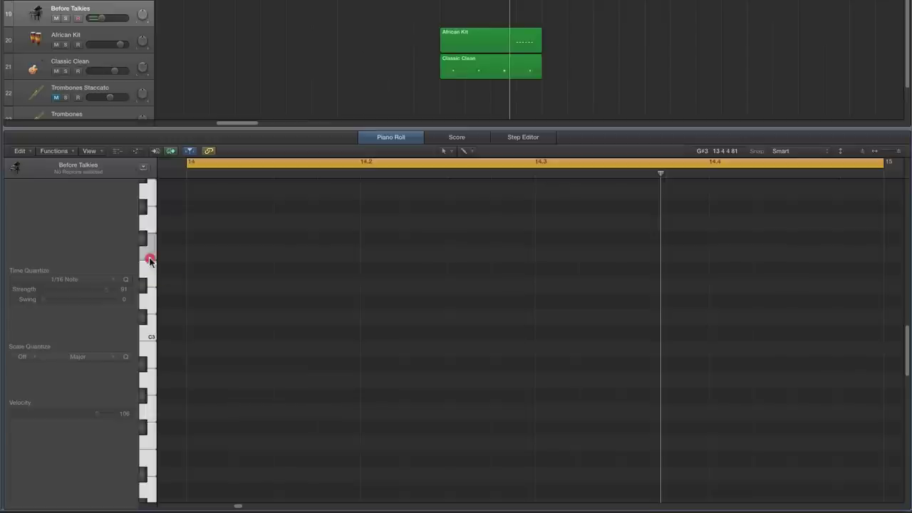
pyautogui.click(148, 264)
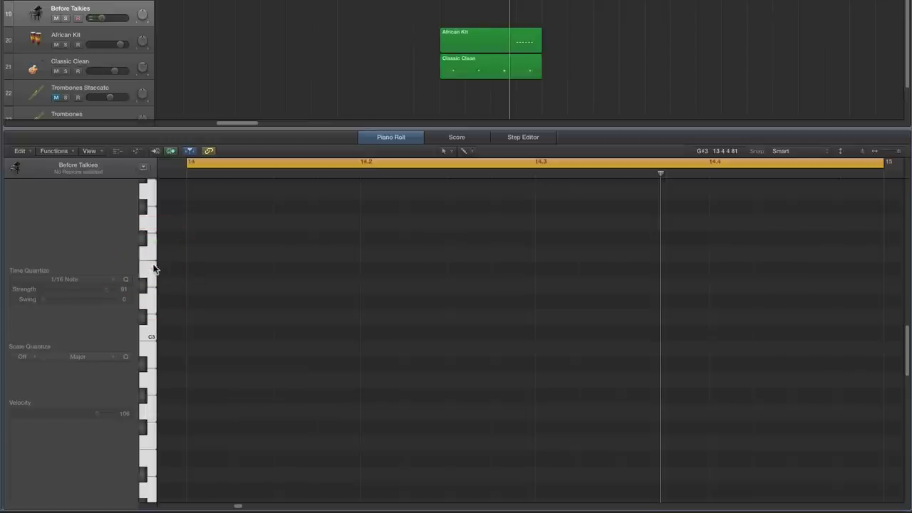
pyautogui.click(456, 16)
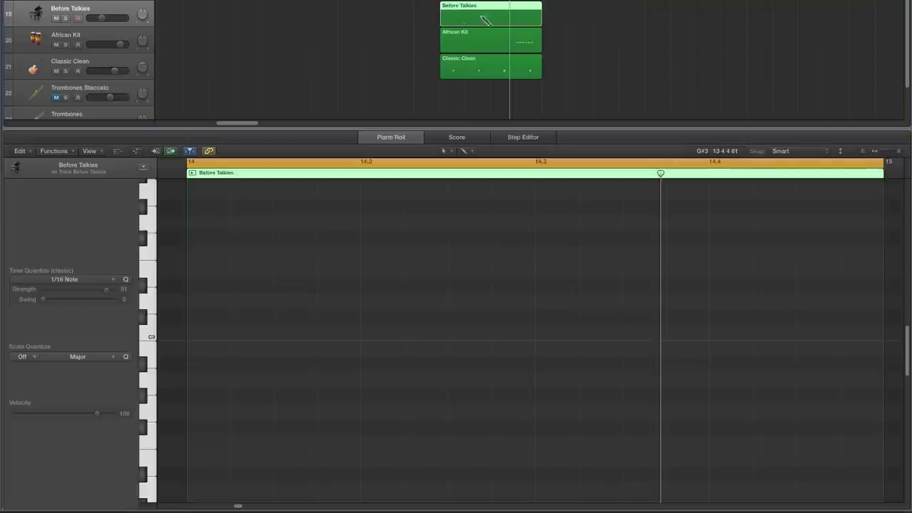
# - Copy all twelve Classic Clean chord notes and paste them at their original position in the Before Talkies region
pyautogui.click(482, 72)
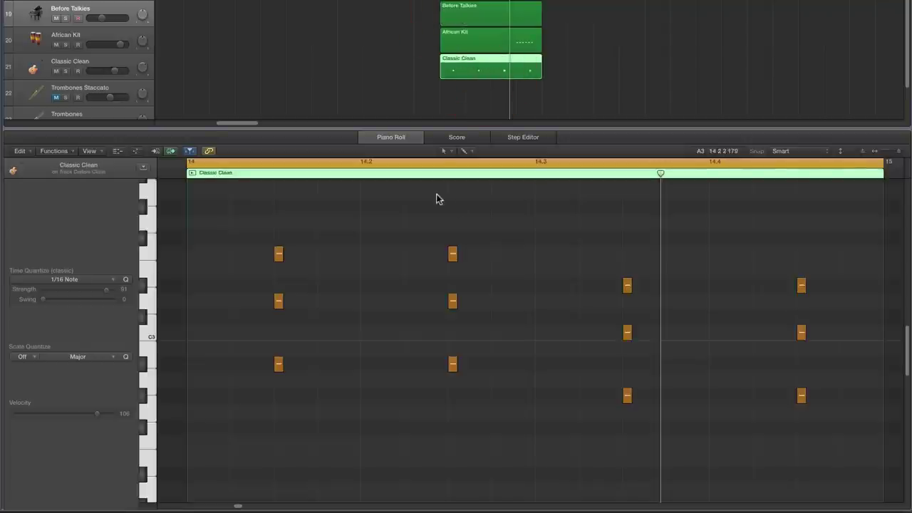
pyautogui.click(443, 151)
pyautogui.click(452, 164)
pyautogui.moveTo(245, 223); pyautogui.dragTo(814, 470)
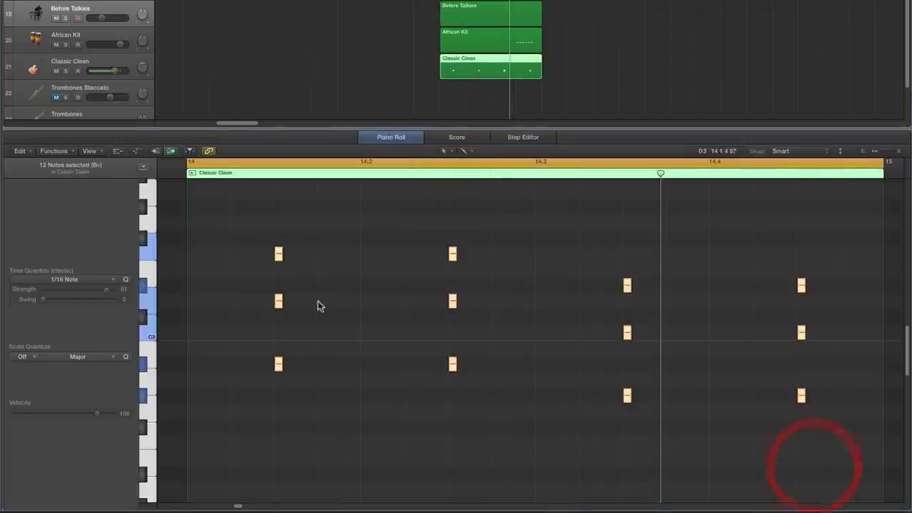
pyautogui.click(22, 151)
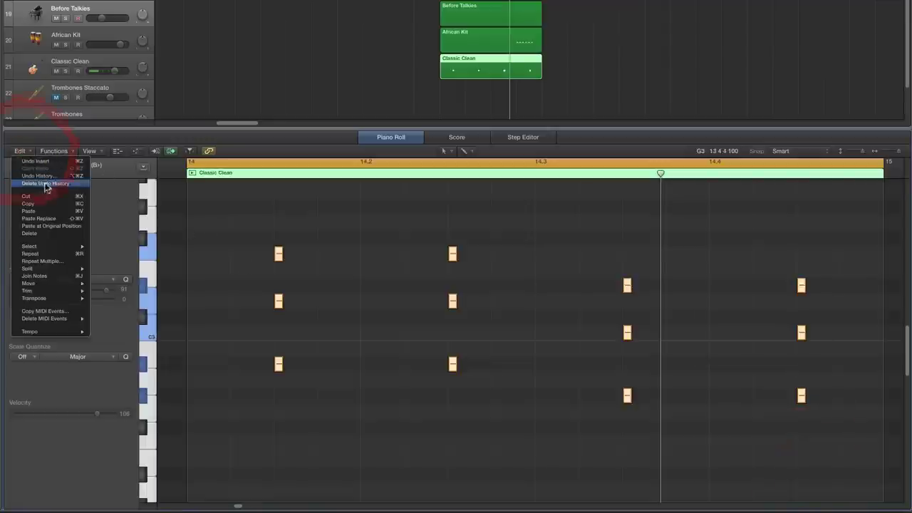
pyautogui.click(32, 204)
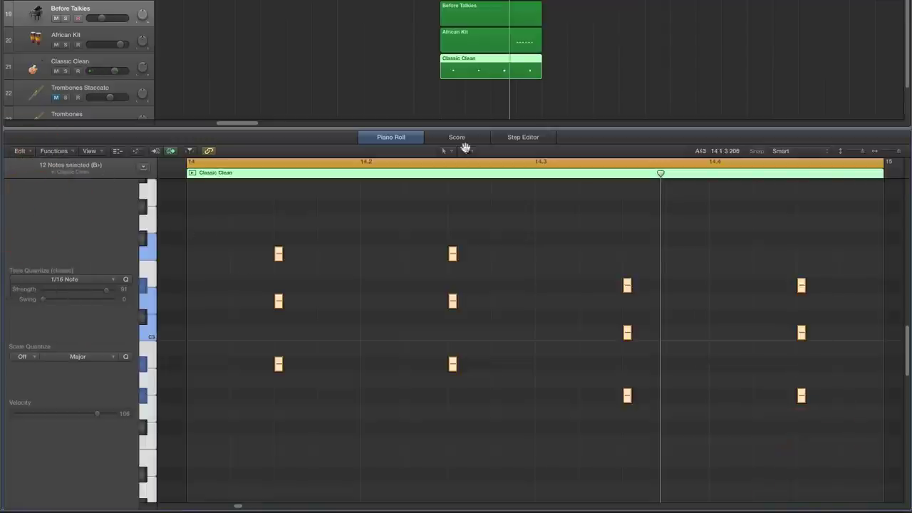
pyautogui.click(478, 20)
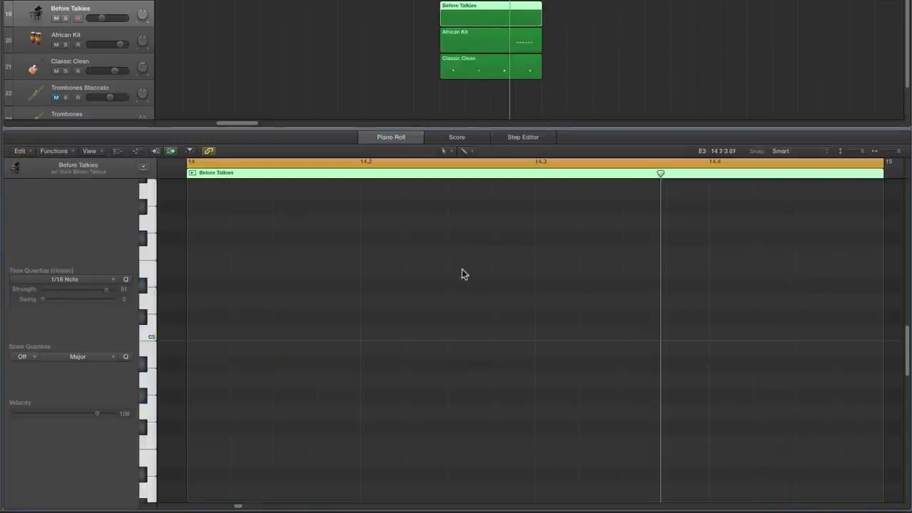
pyautogui.click(21, 151)
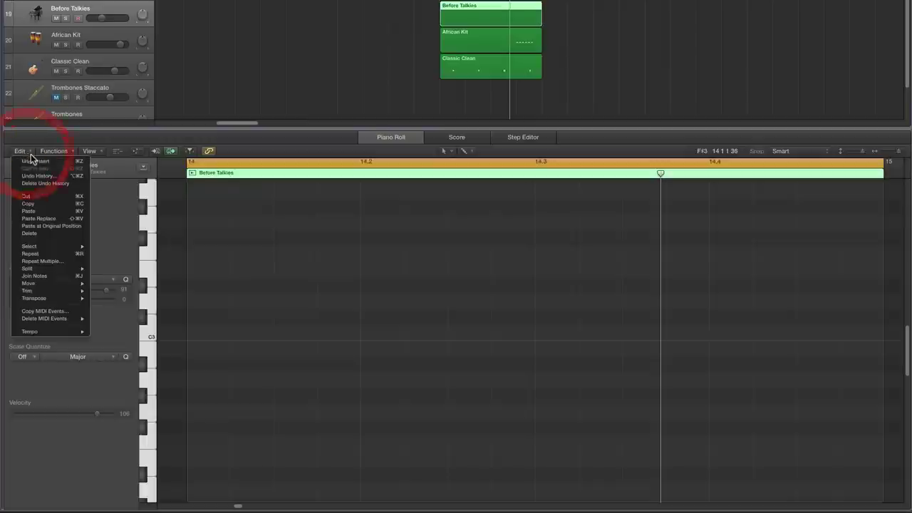
pyautogui.click(73, 227)
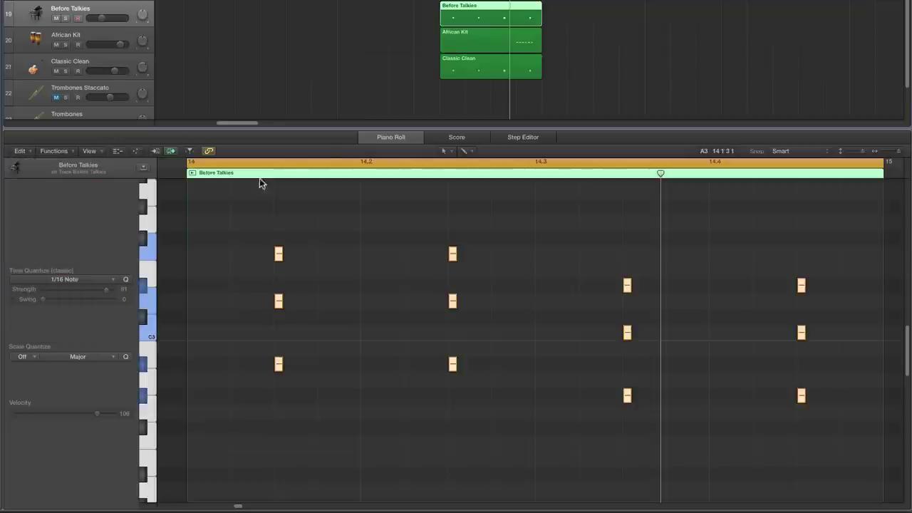
# - Mute the Classic Clean track, play back the bar and raise the Before Talkies volume
pyautogui.click(56, 70)
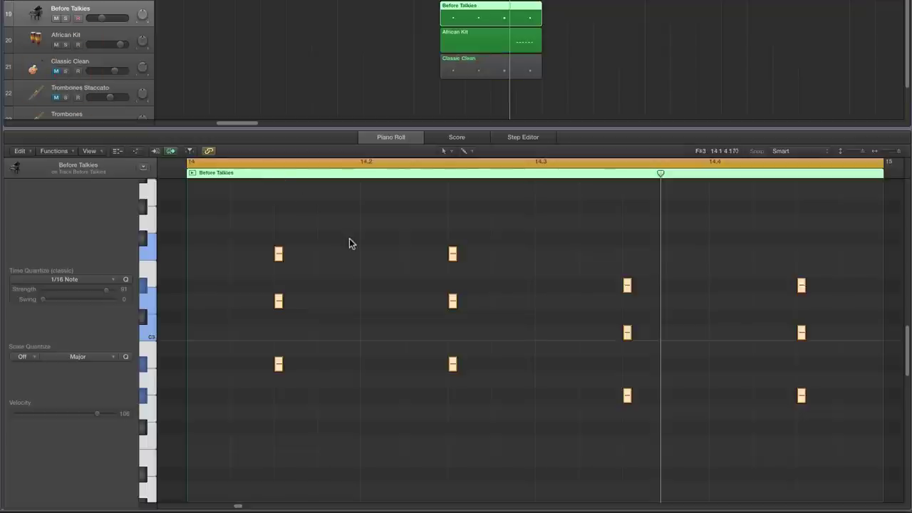
pyautogui.press('space')
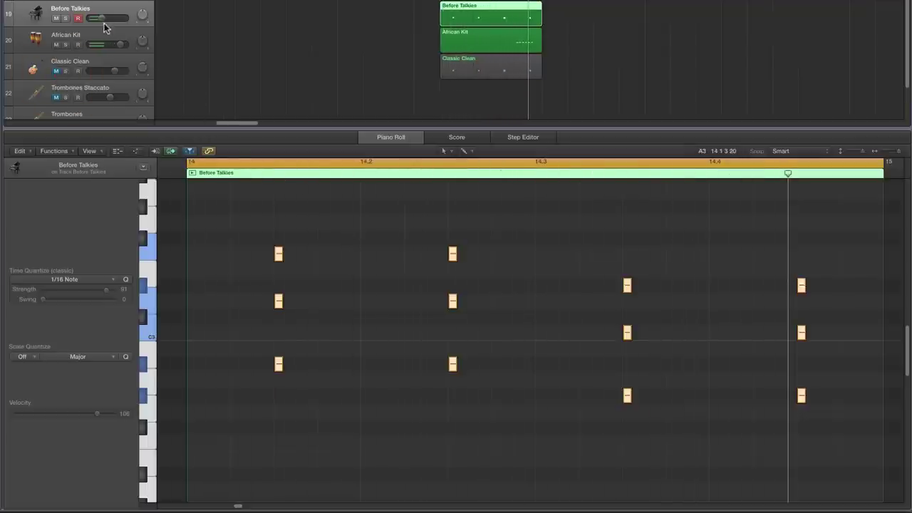
pyautogui.moveTo(102, 20); pyautogui.dragTo(119, 18)
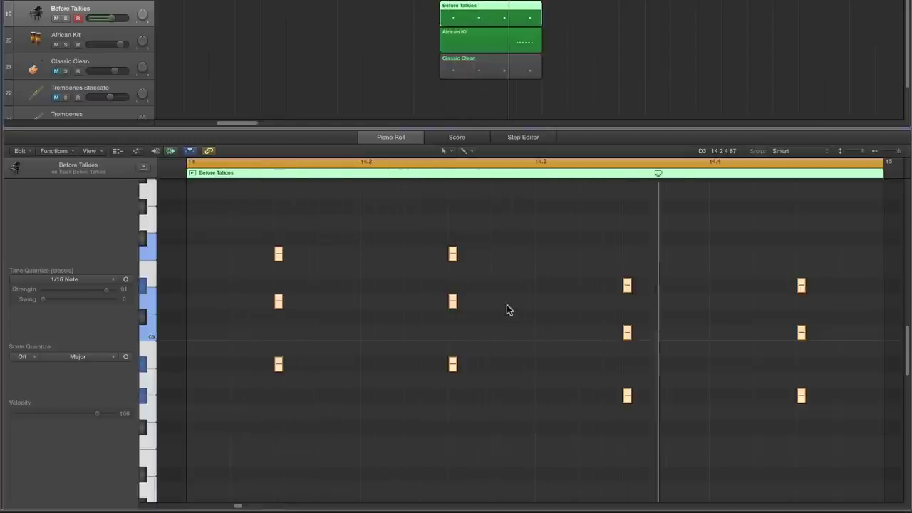
# - Move all the Before Talkies chord notes up one octave and play back the bar
pyautogui.scroll(4, 382, 321)
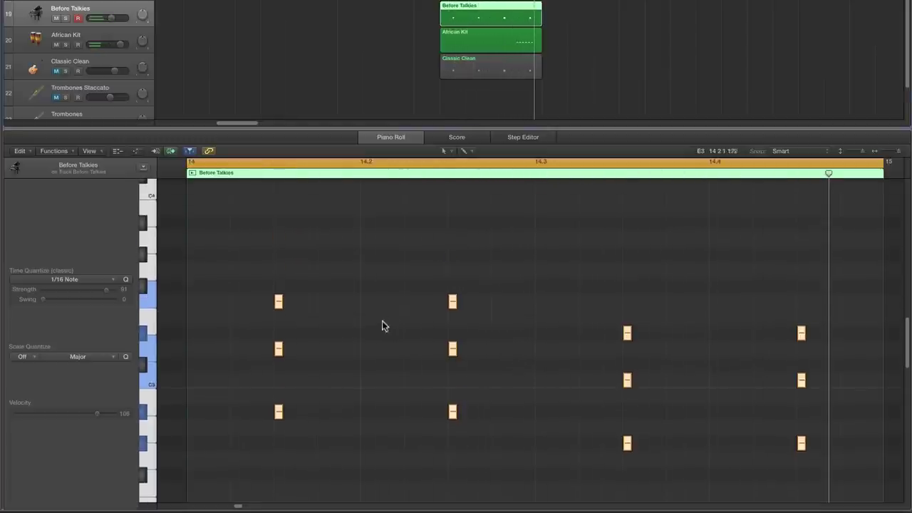
pyautogui.moveTo(278, 446); pyautogui.dragTo(278, 270)
pyautogui.scroll(4, 354, 308)
pyautogui.scroll(3, 367, 331)
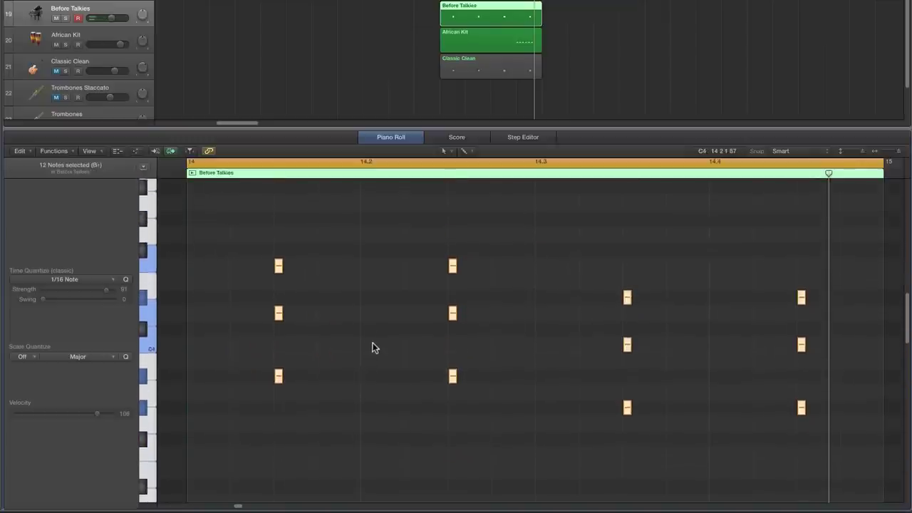
pyautogui.press('space')
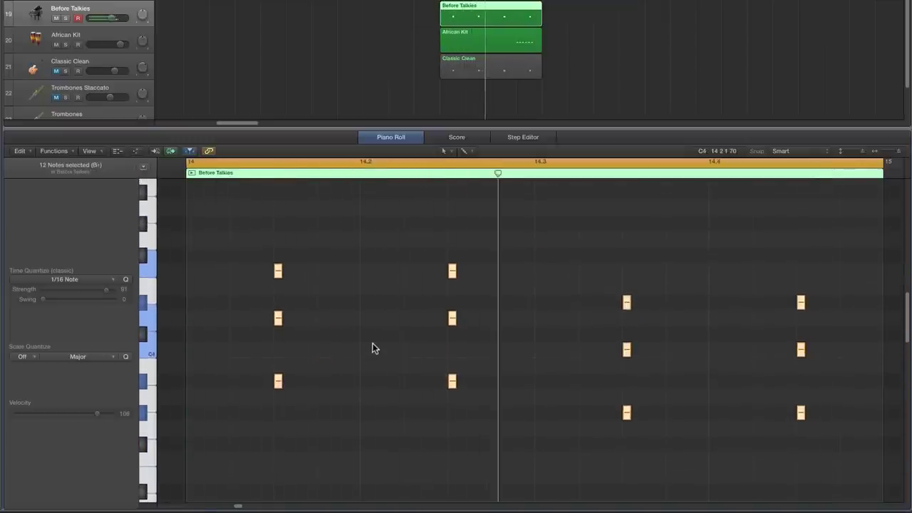
pyautogui.press('space')
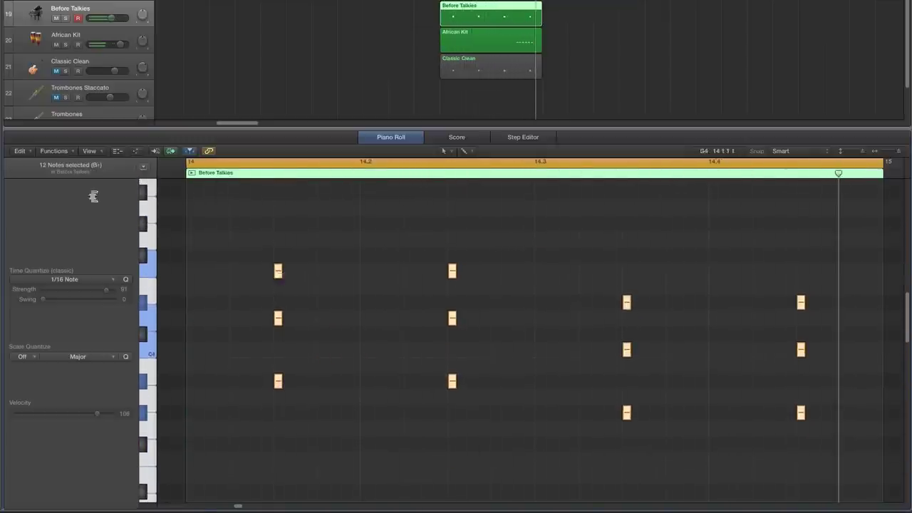
# - Unmute Classic Clean and lower the Before Talkies volume to balance it against the guitar during playback
pyautogui.click(56, 71)
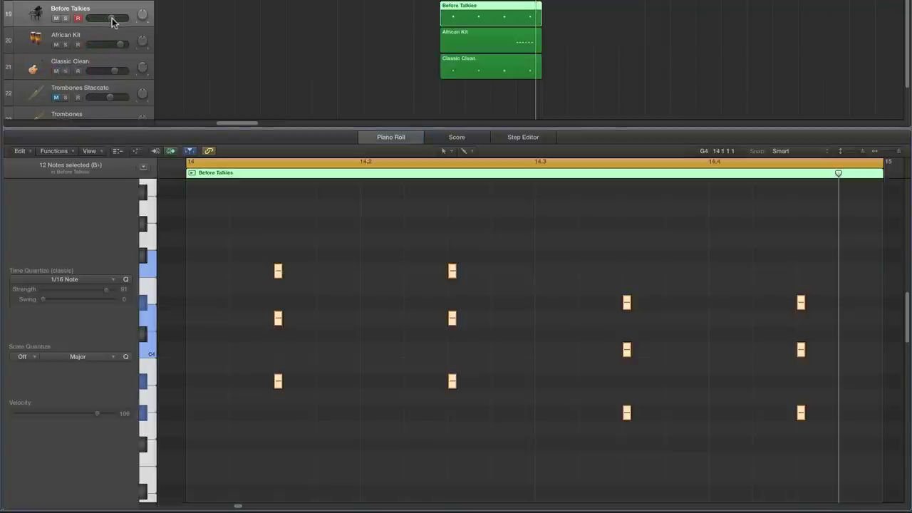
pyautogui.press('space')
pyautogui.moveTo(112, 22)
pyautogui.mouseDown()
pyautogui.moveTo(85, 19)
pyautogui.moveTo(99, 18)
pyautogui.mouseUp()
pyautogui.moveTo(113, 71); pyautogui.dragTo(114, 71)
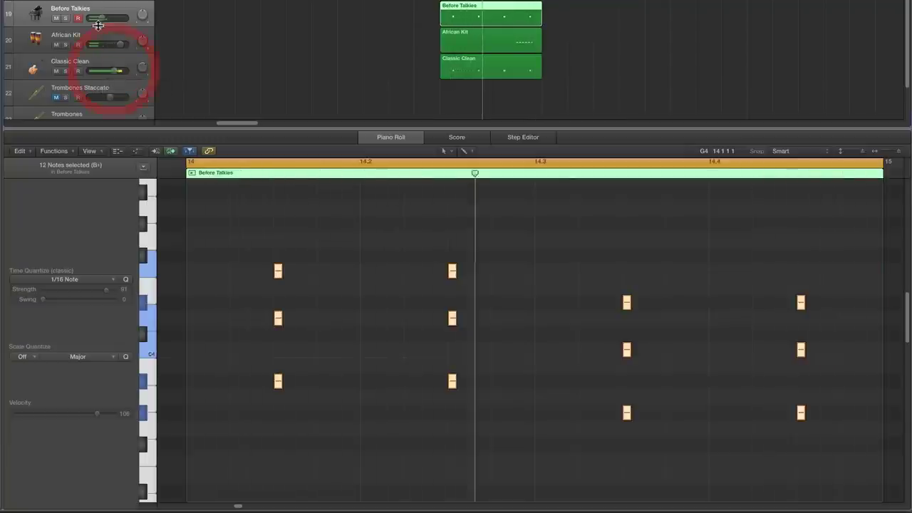
pyautogui.moveTo(101, 20); pyautogui.dragTo(101, 19)
pyautogui.click(354, 246)
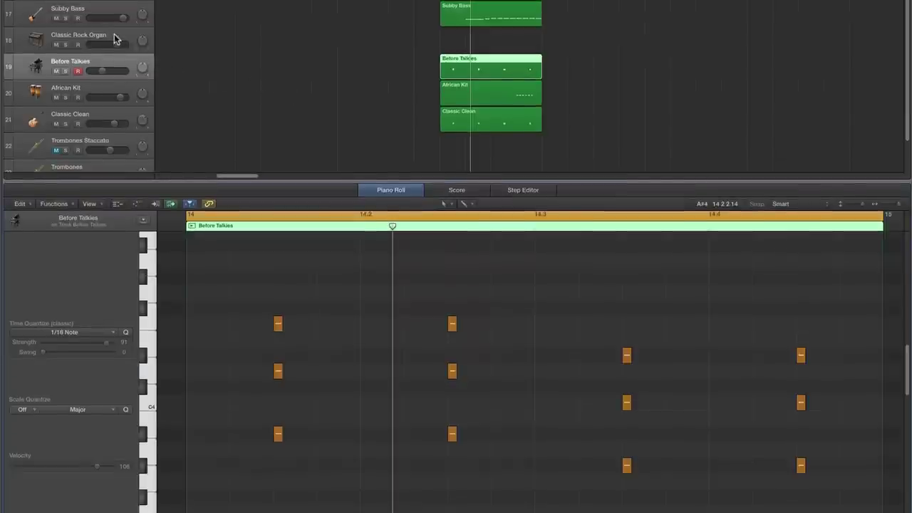
# - Audition notes up to A#5 on the Classic Rock Organ track and return the playhead to the start of bar 14
pyautogui.click(115, 38)
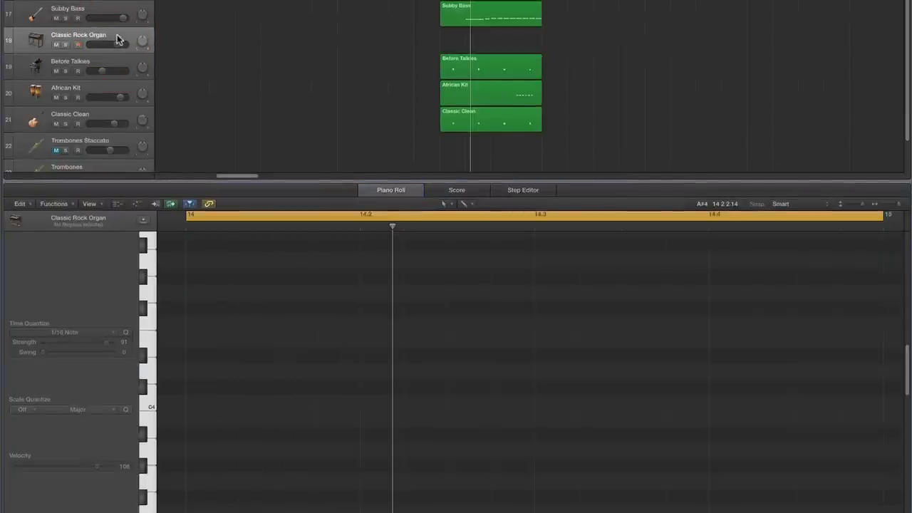
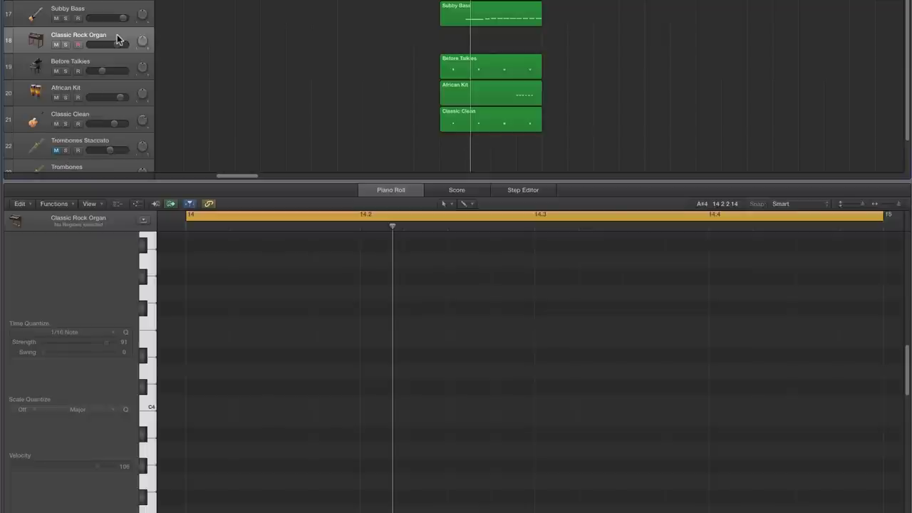
pyautogui.moveTo(151, 340); pyautogui.dragTo(151, 322)
pyautogui.click(151, 322)
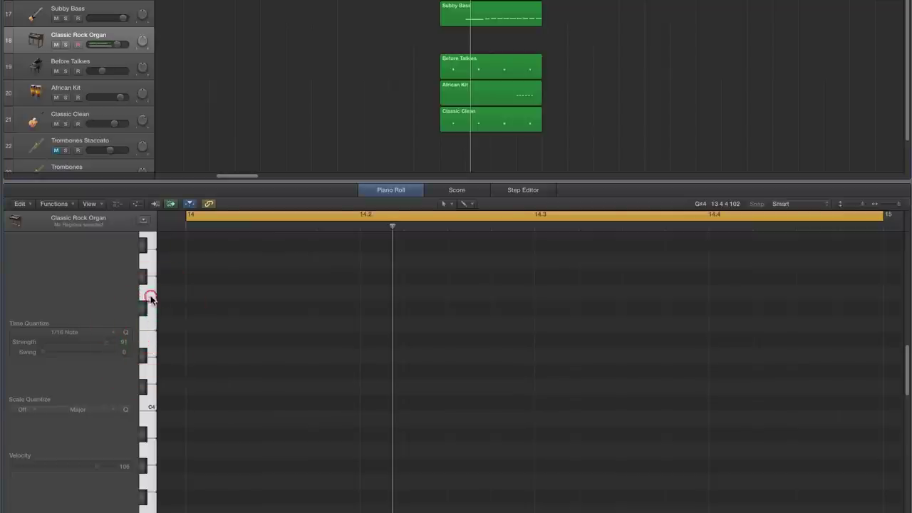
pyautogui.scroll(3, 244, 312)
pyautogui.scroll(5, 245, 308)
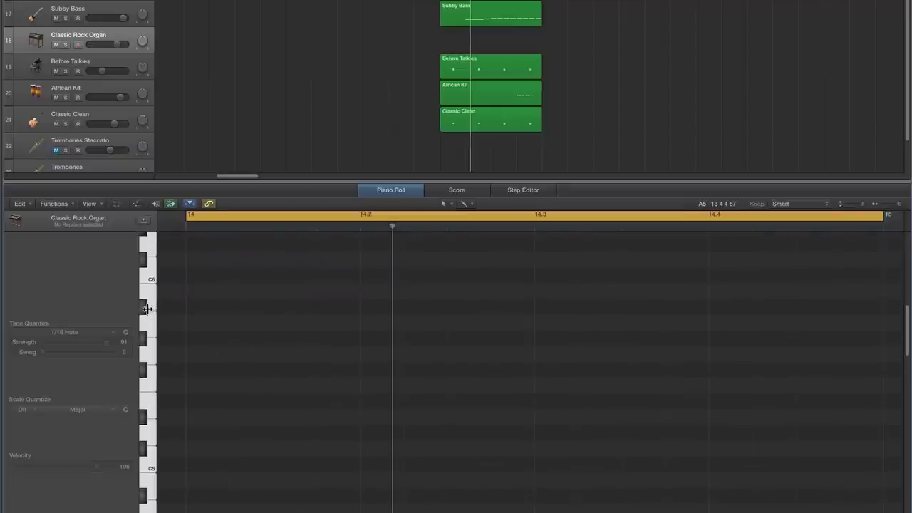
pyautogui.click(144, 311)
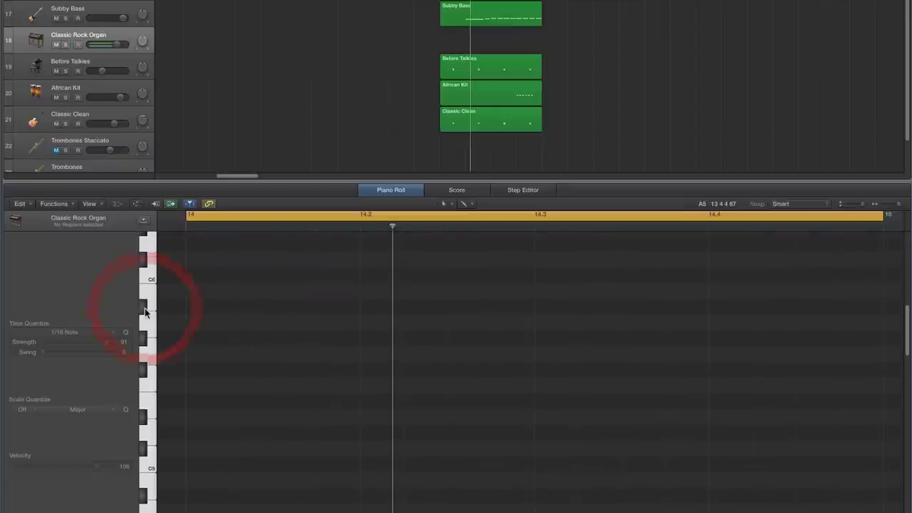
pyautogui.click(144, 310)
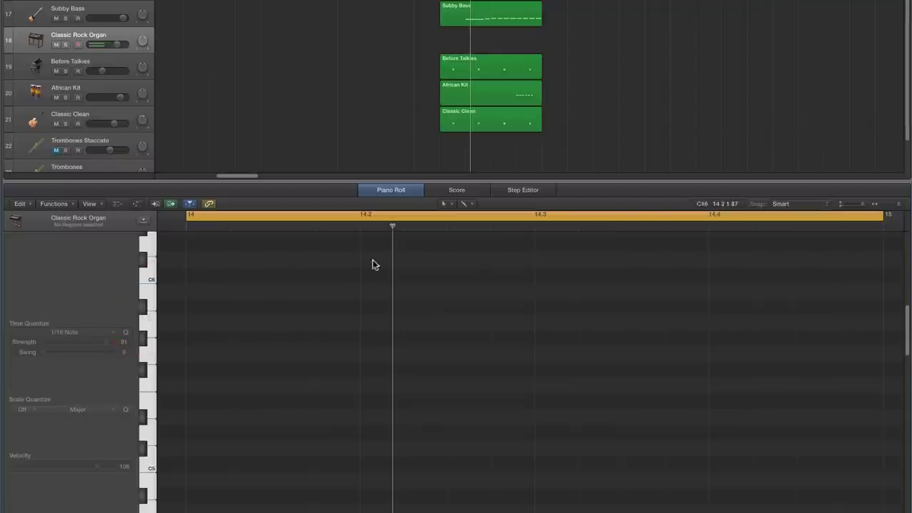
pyautogui.moveTo(392, 226); pyautogui.dragTo(186, 227)
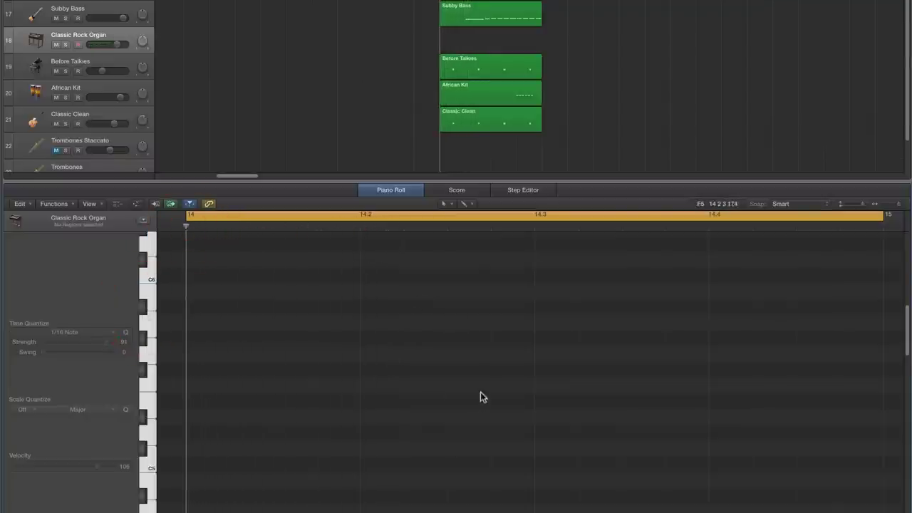
pyautogui.click(146, 309)
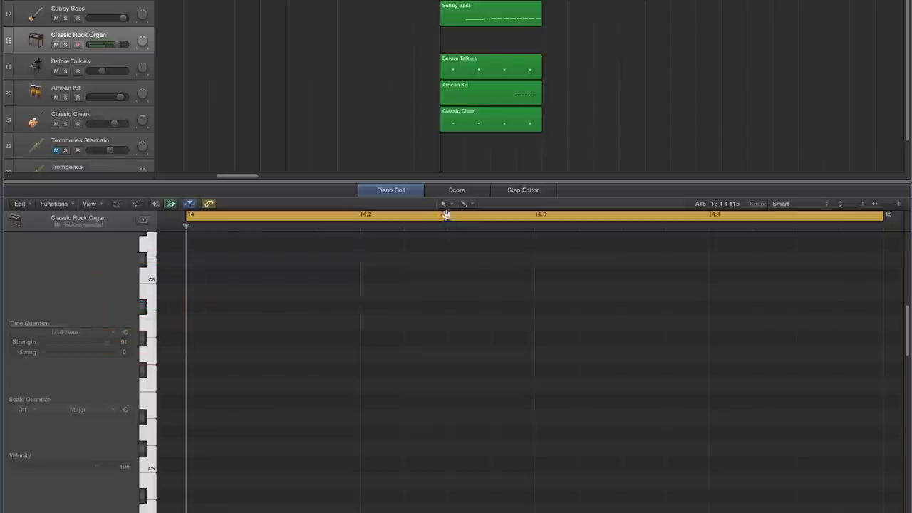
# - With the Pencil tool, add a Classic Rock Organ A#5 note at 14.2.3 and a G#5 note on the sixteenth after it
pyautogui.click(443, 204)
pyautogui.click(447, 227)
pyautogui.click(451, 306)
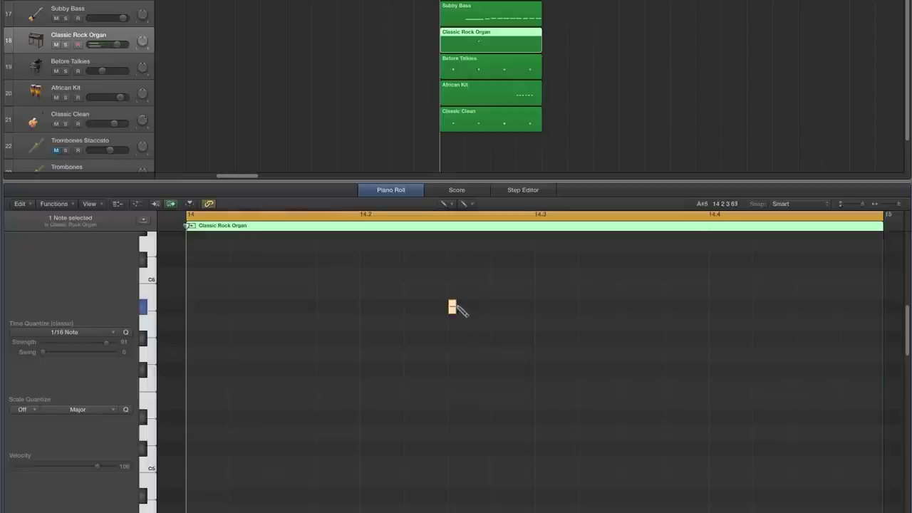
pyautogui.click(496, 341)
pyautogui.click(496, 339)
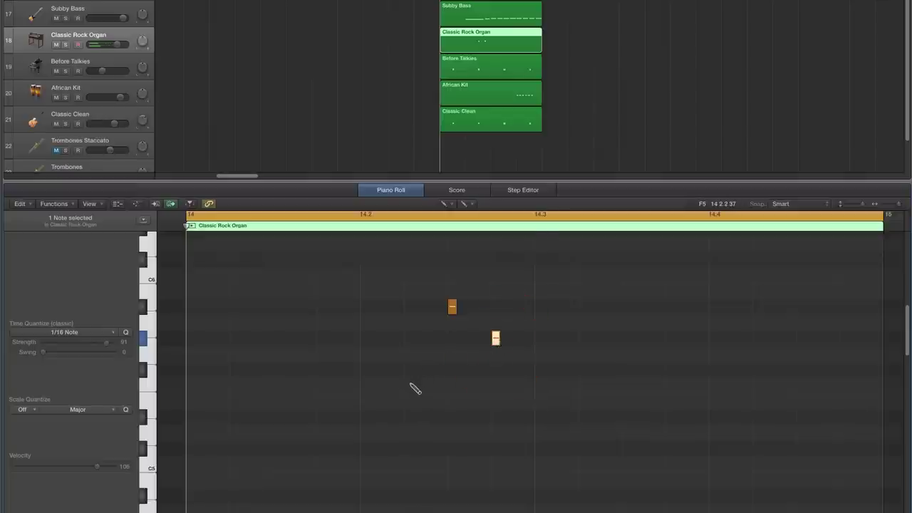
# - Add an F5 organ note at 14.2.2, audition the A#5 and G#5 notes, and play back the bar
pyautogui.click(452, 308)
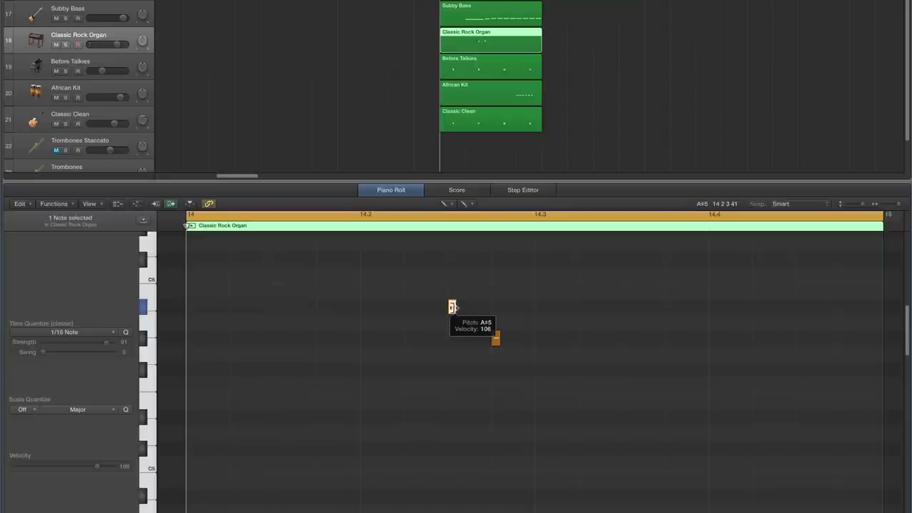
pyautogui.click(409, 385)
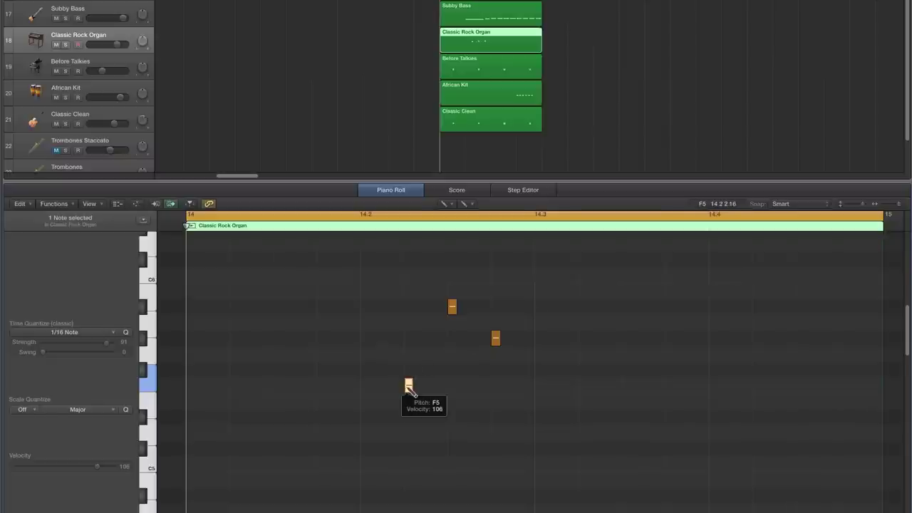
pyautogui.click(451, 307)
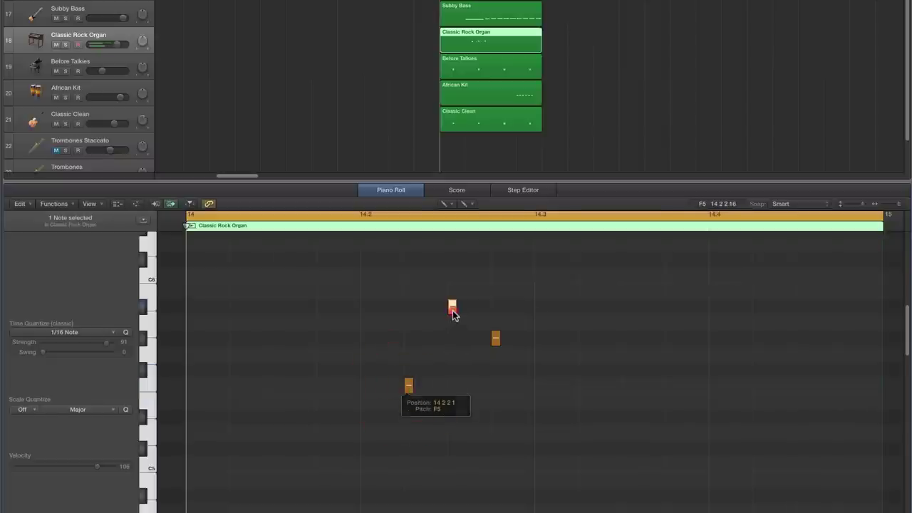
pyautogui.click(496, 338)
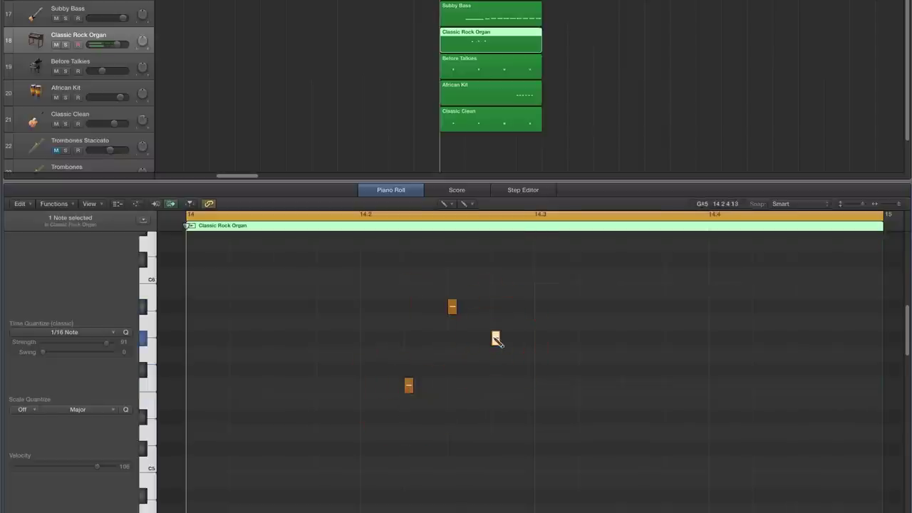
pyautogui.press('space')
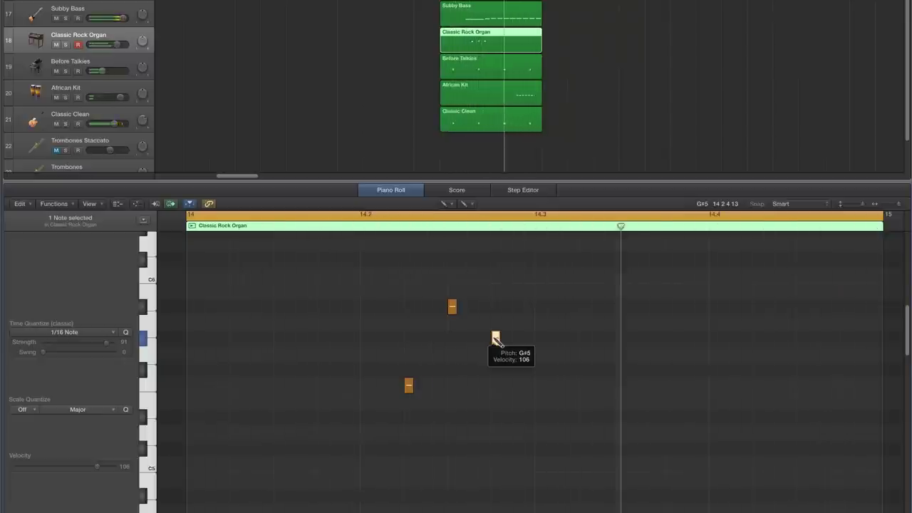
# - Select all three organ notes with the Pointer tool and nudge them slightly later in the bar
pyautogui.click(442, 205)
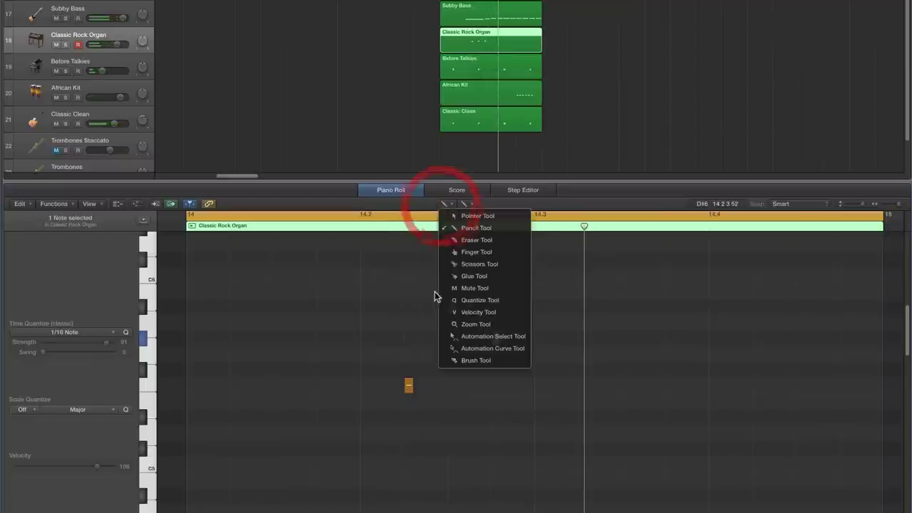
pyautogui.click(456, 218)
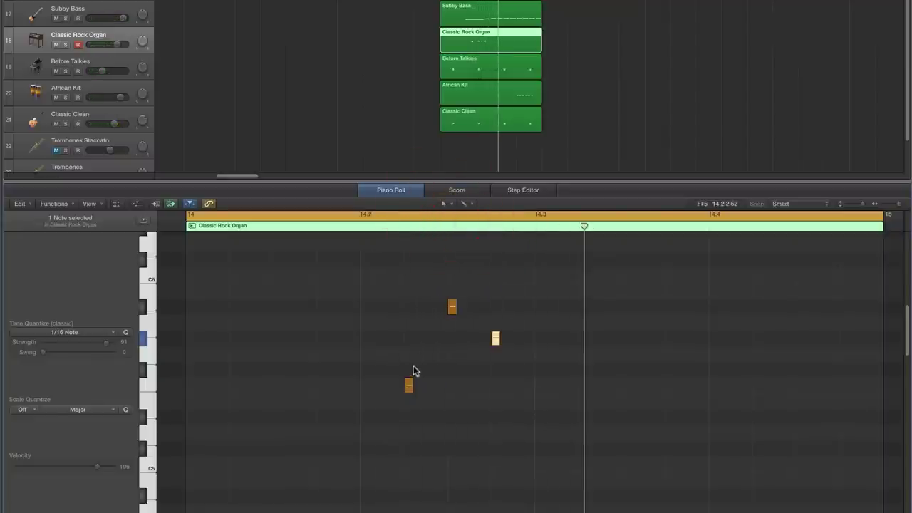
pyautogui.moveTo(382, 291); pyautogui.dragTo(523, 428)
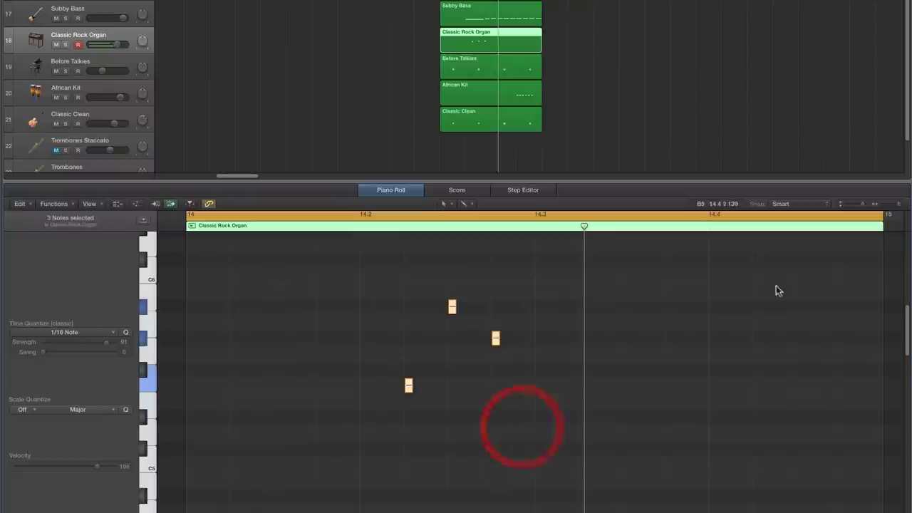
pyautogui.click(899, 205)
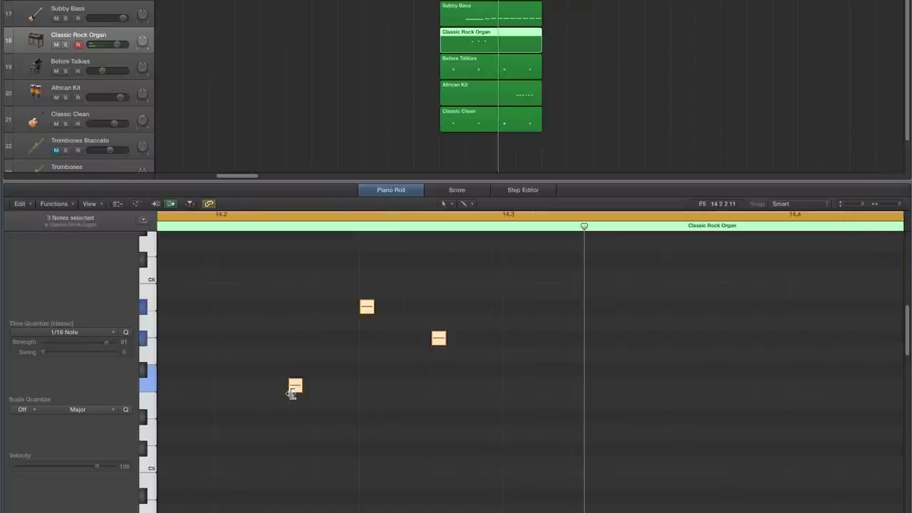
pyautogui.moveTo(296, 396); pyautogui.dragTo(300, 385)
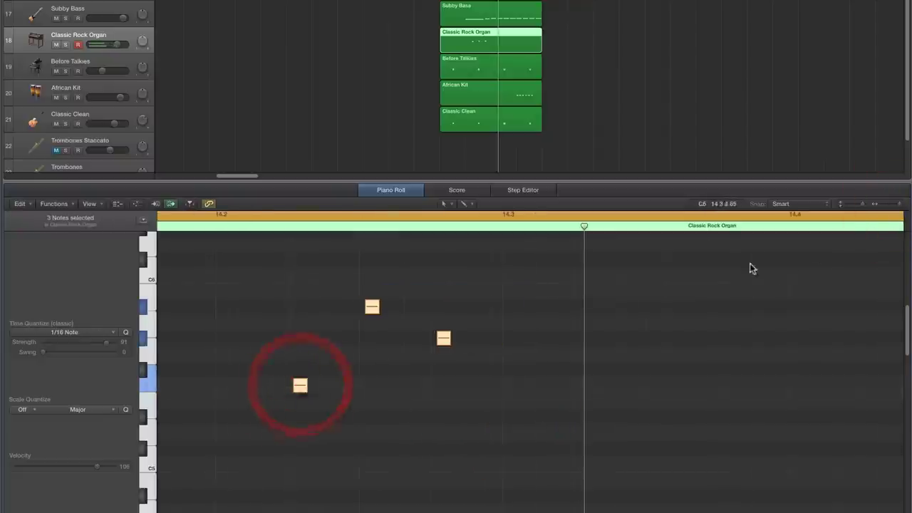
pyautogui.moveTo(870, 211); pyautogui.dragTo(862, 205)
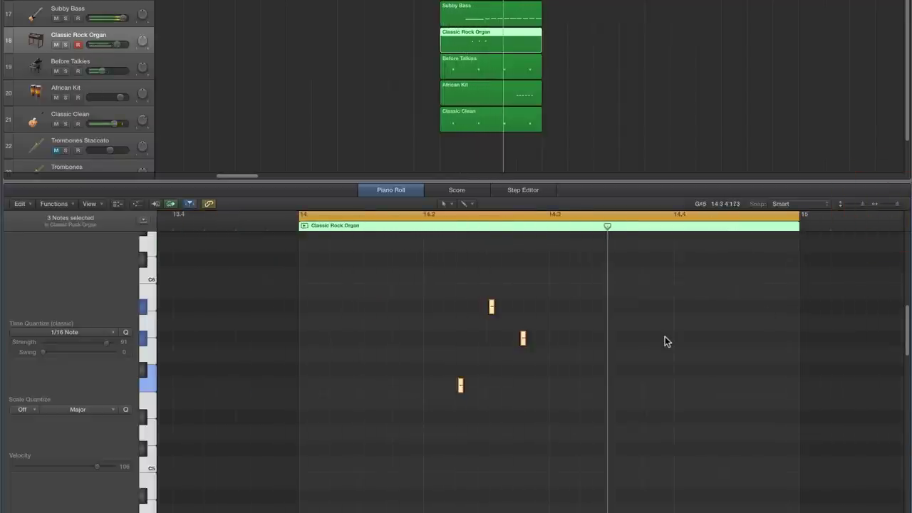
# - Deselect the organ notes and set the Subby Bass track volume to +4.6 dB
pyautogui.click(591, 331)
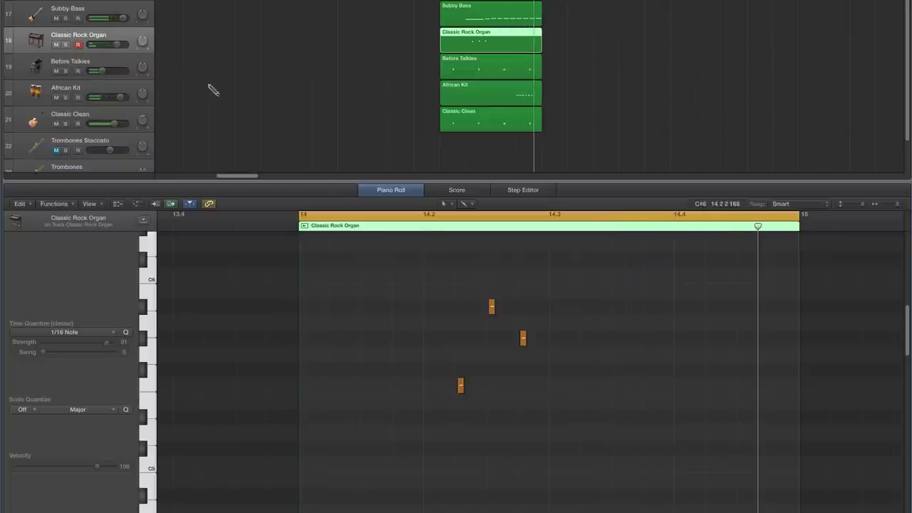
pyautogui.moveTo(122, 20); pyautogui.dragTo(123, 20)
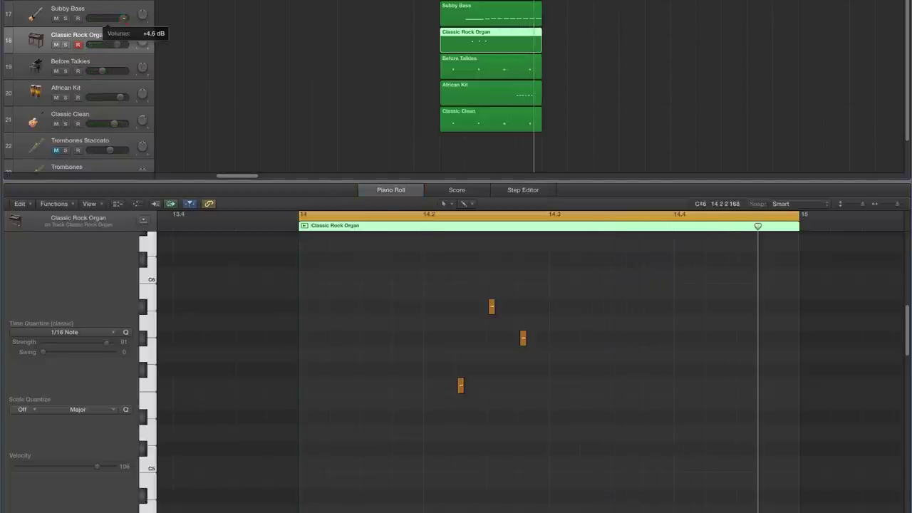
pyautogui.moveTo(123, 18); pyautogui.dragTo(123, 18)
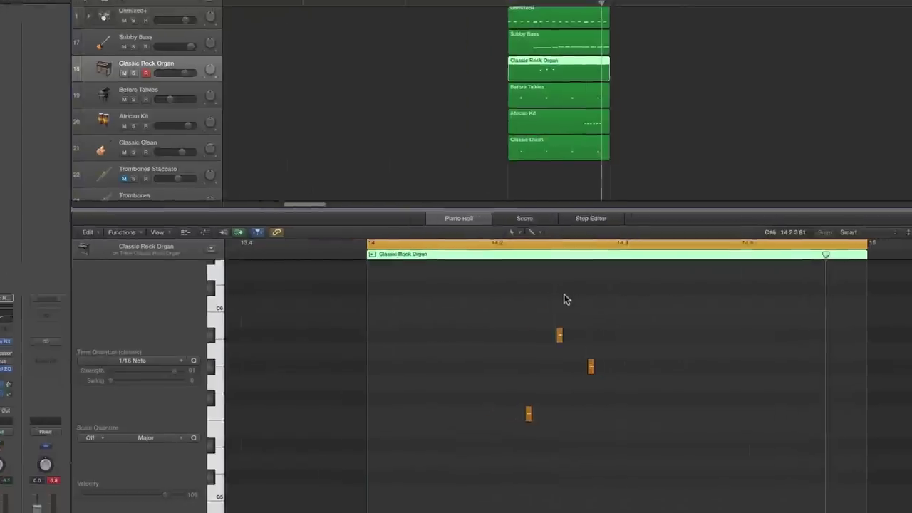
# - Expand the Unmixed+ drum stack, open the Drum Kit instrument on the Overheads track, and bring up the snare's settings
pyautogui.scroll(1, 475, 110)
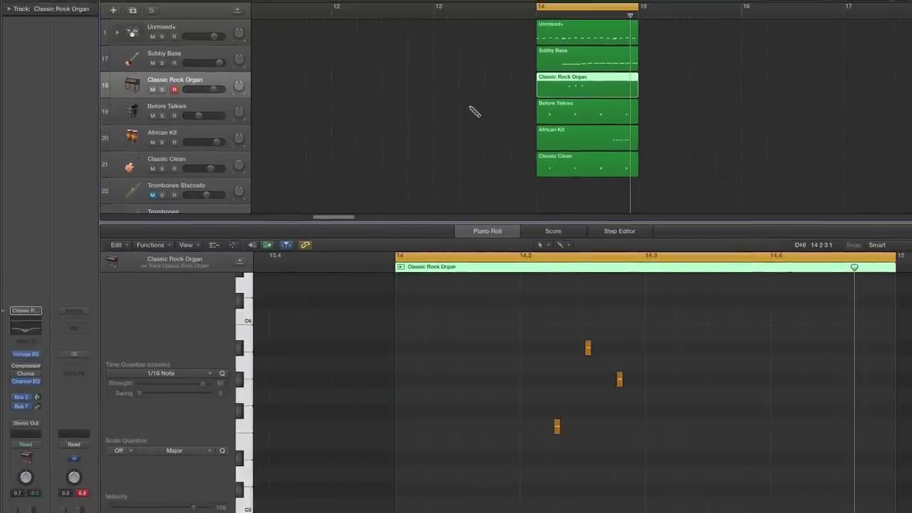
pyautogui.click(203, 30)
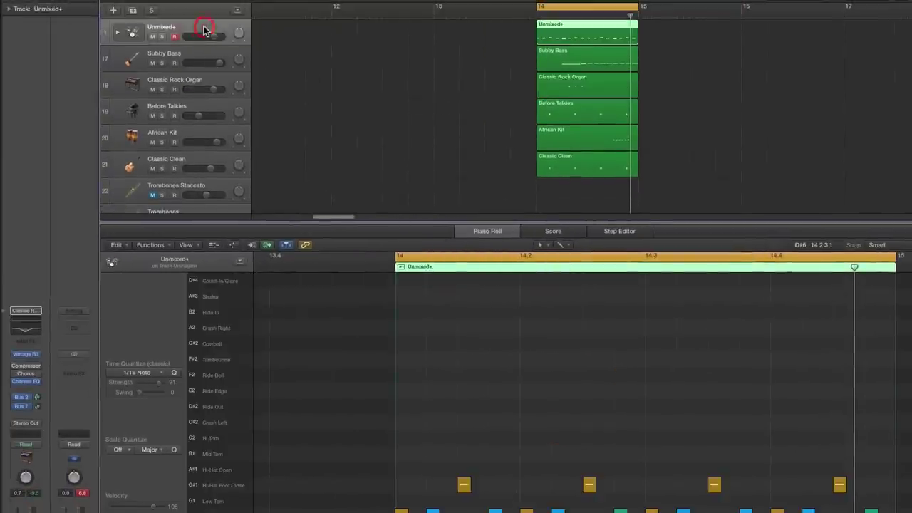
pyautogui.click(117, 33)
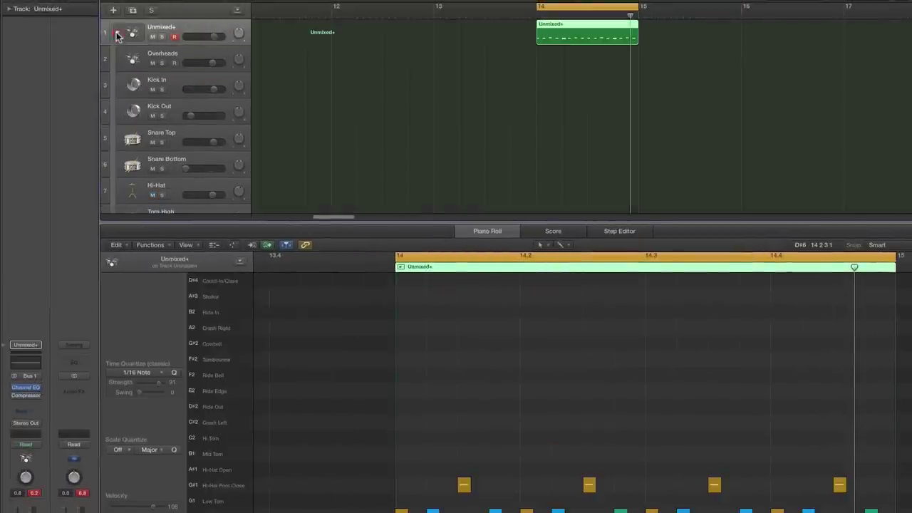
pyautogui.click(174, 52)
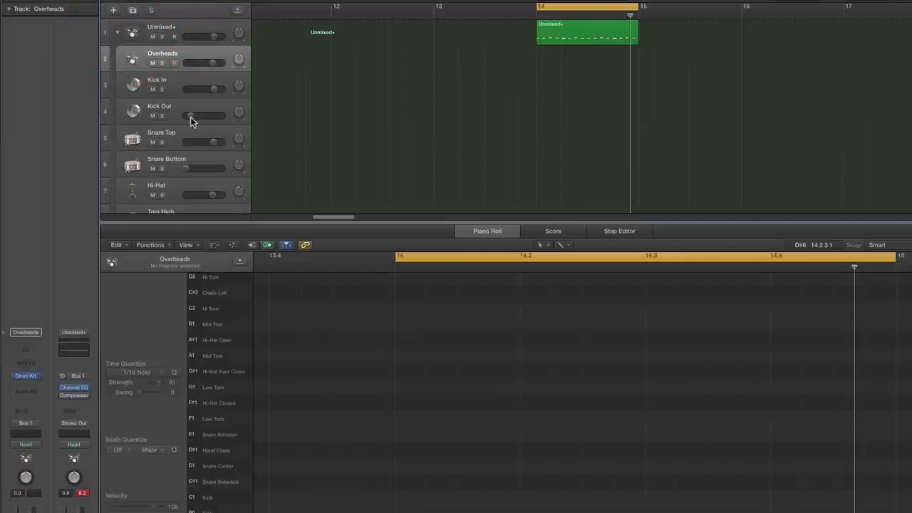
pyautogui.click(26, 377)
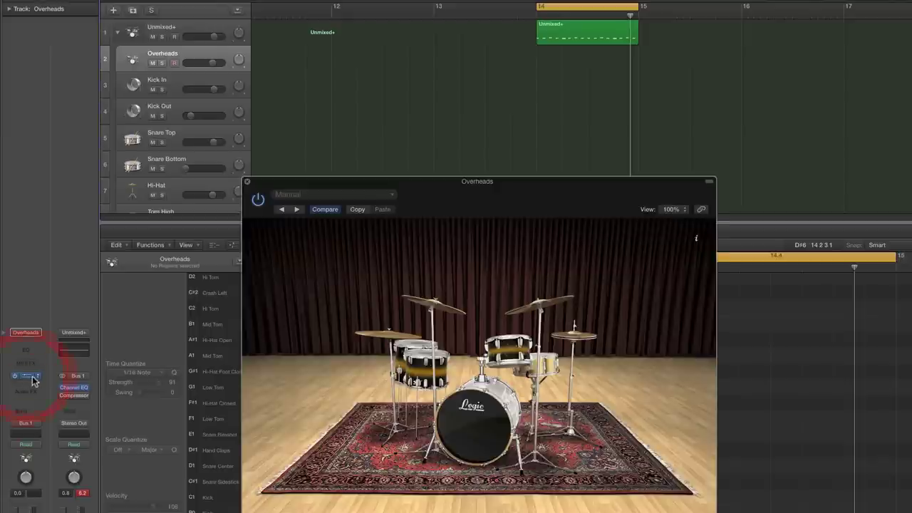
pyautogui.click(548, 367)
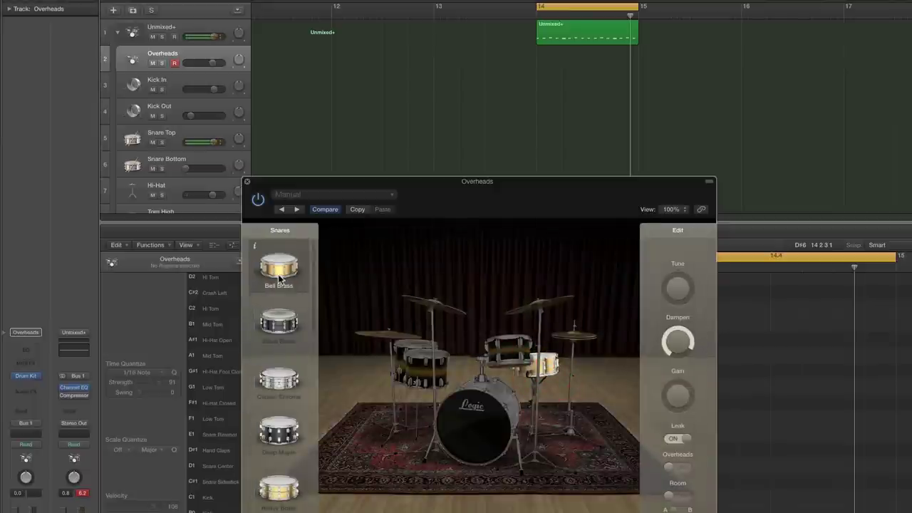
# - Check the Bell Brass snare's Dampen amount, switch its Leak off and back on, and close the Drum Kit window
pyautogui.moveTo(678, 345)
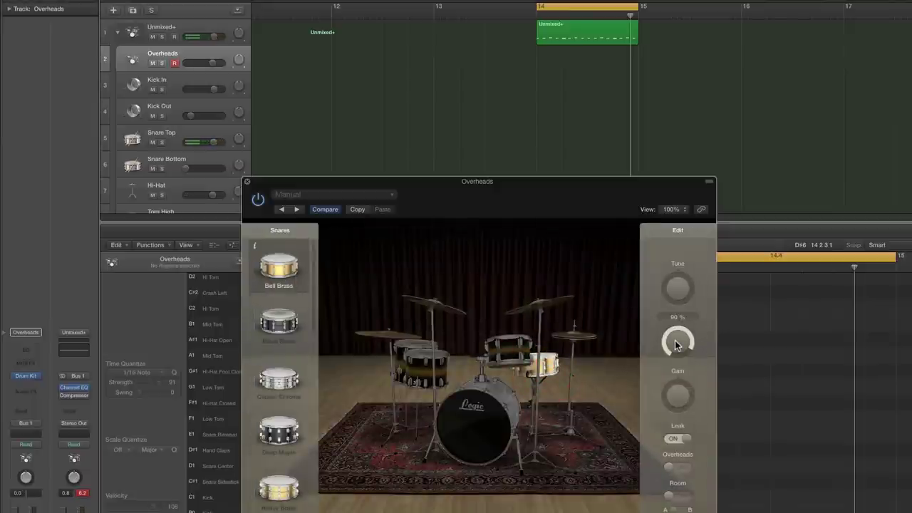
pyautogui.click(675, 440)
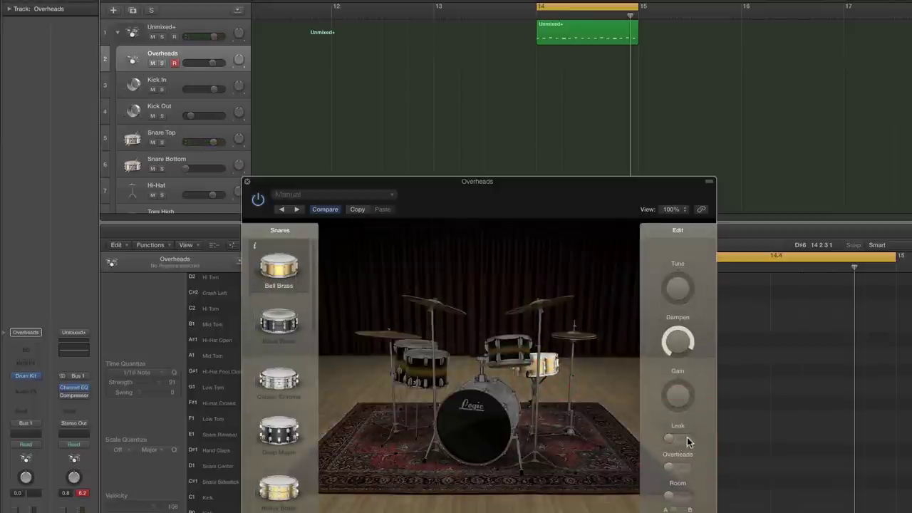
pyautogui.click(685, 441)
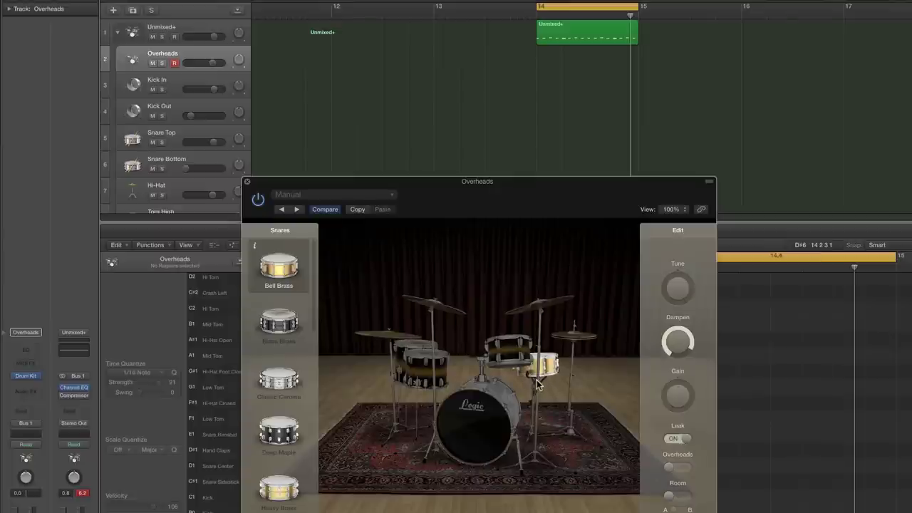
pyautogui.click(248, 183)
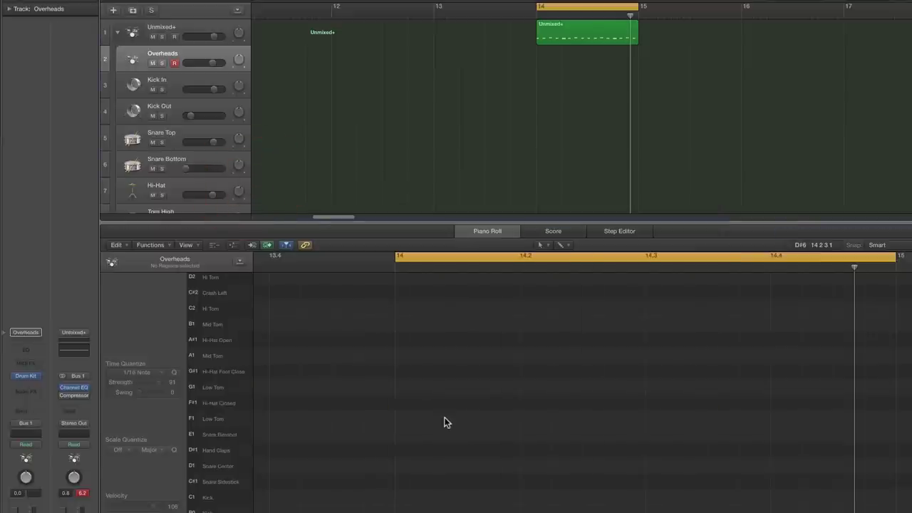
# - Show the mixer and examine the Channel EQ curve on the Snare Top channel
pyautogui.press('x')
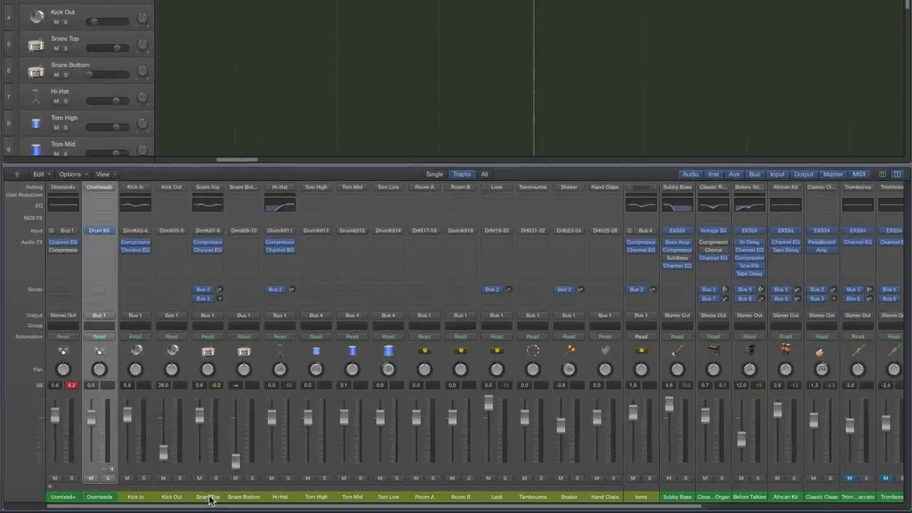
pyautogui.click(208, 498)
pyautogui.moveTo(211, 255)
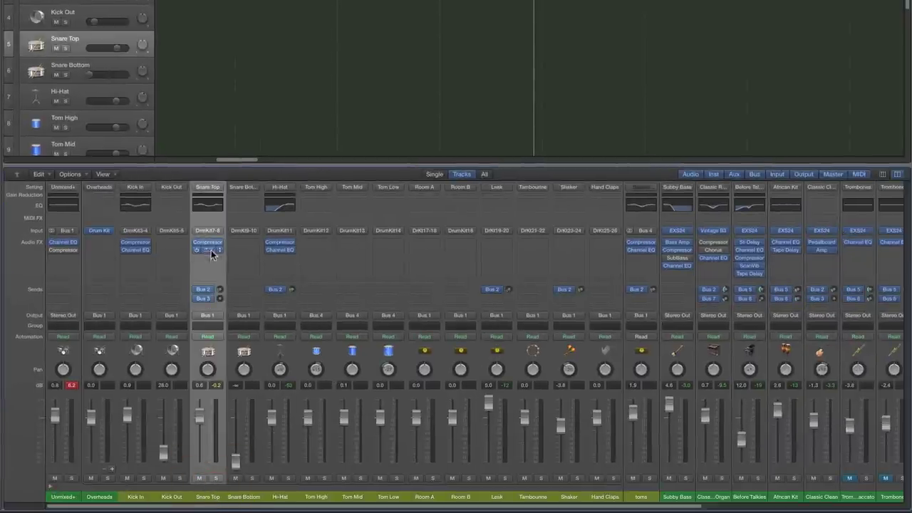
pyautogui.click(207, 205)
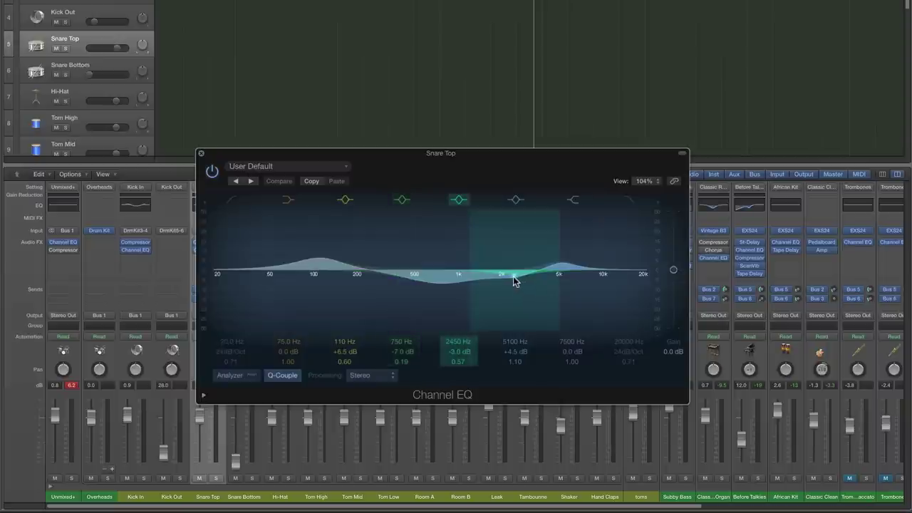
pyautogui.click(202, 154)
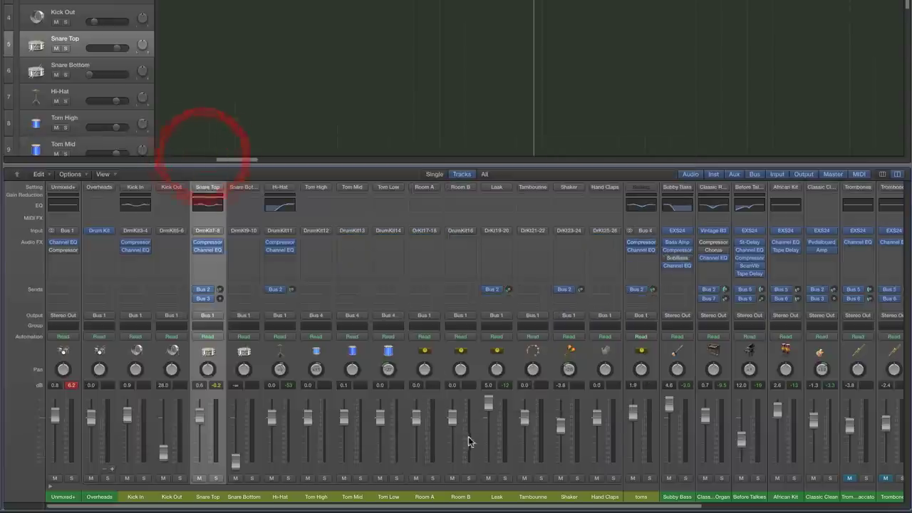
# - Solo the Leak channel, listen to it during playback, then unsolo it and hear it within the full mix
pyautogui.click(497, 497)
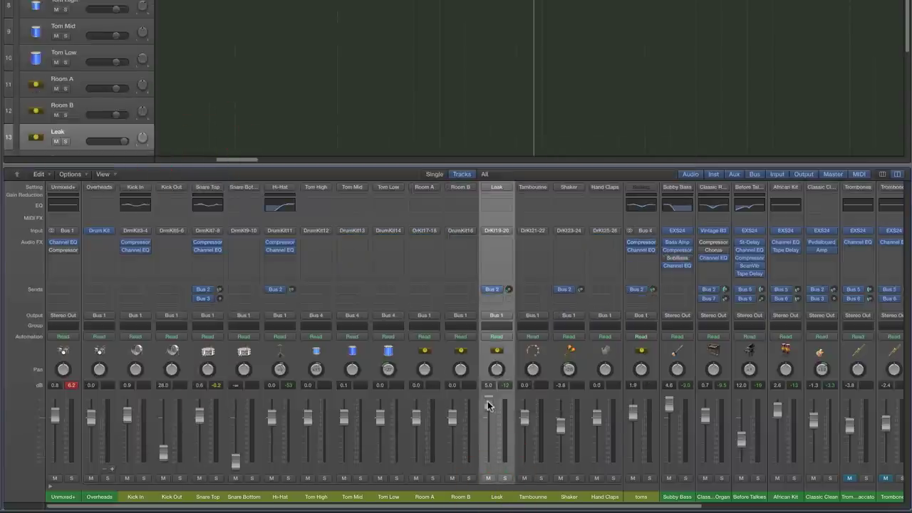
pyautogui.click(503, 478)
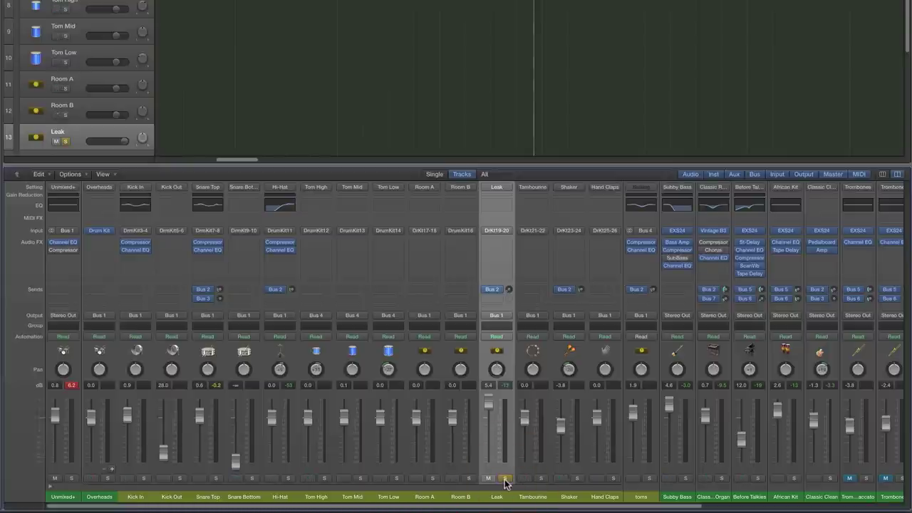
pyautogui.press('space')
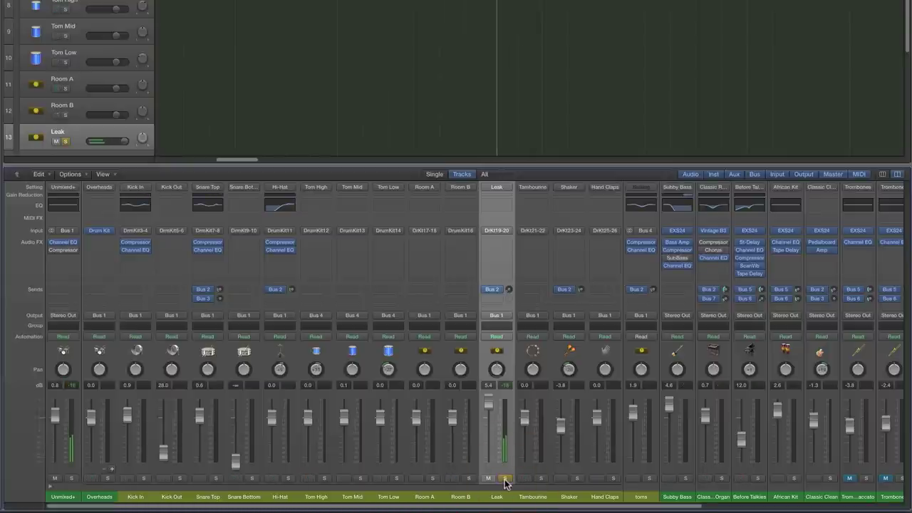
pyautogui.click(504, 479)
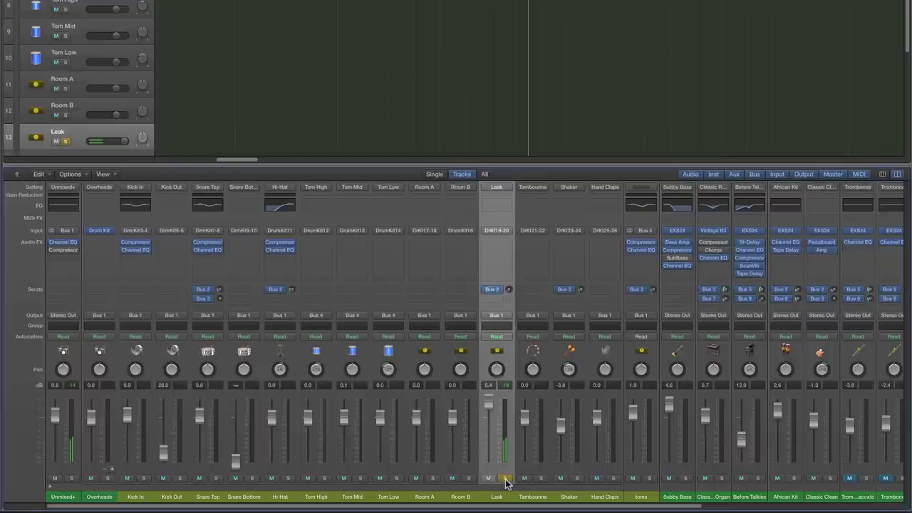
pyautogui.click(504, 479)
pyautogui.press('space')
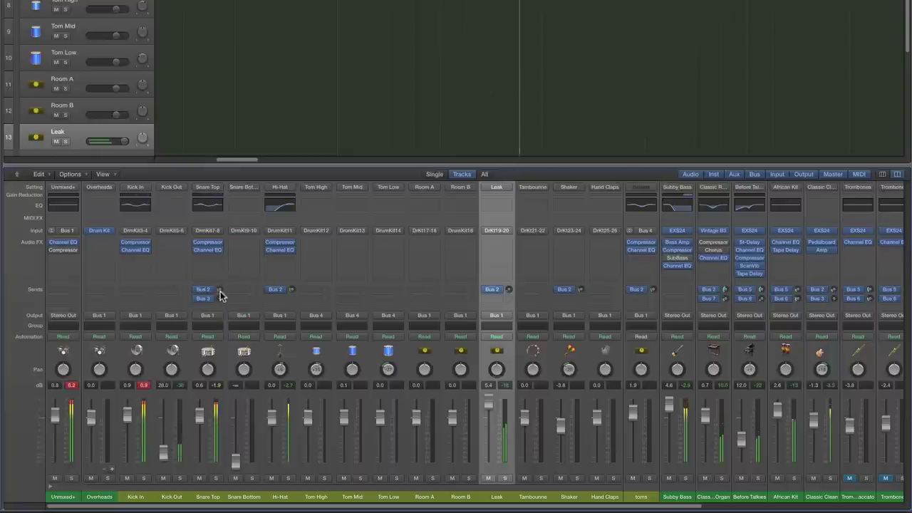
# - Raise the Snare Top channel's level to 1.1 dB and the Kick In channel's level to 2.0 dB
pyautogui.moveTo(220, 290)
pyautogui.mouseDown()
pyautogui.moveTo(220, 282)
pyautogui.moveTo(221, 291)
pyautogui.mouseUp()
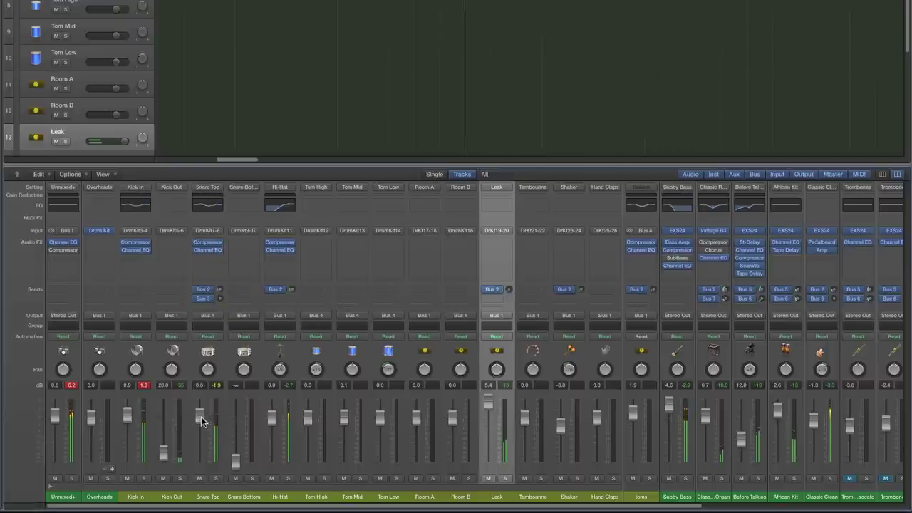
pyautogui.moveTo(199, 415); pyautogui.dragTo(199, 413)
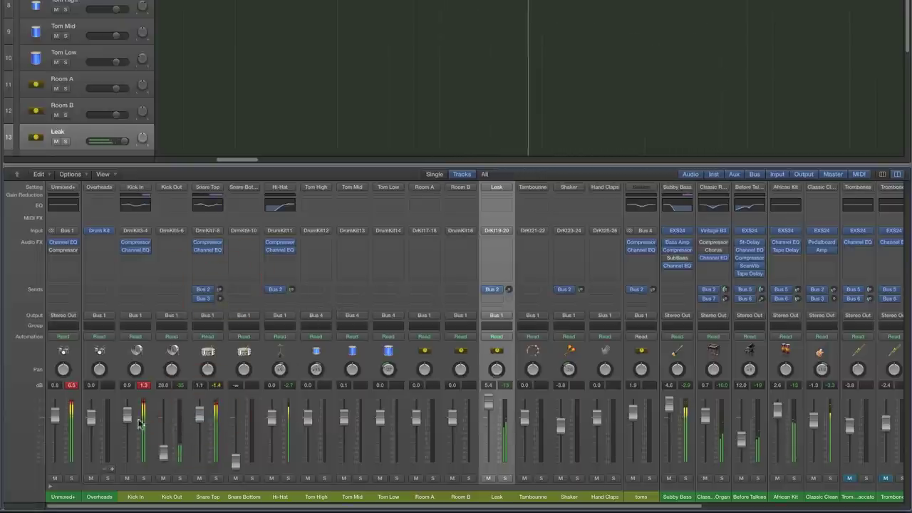
pyautogui.moveTo(127, 414); pyautogui.dragTo(128, 413)
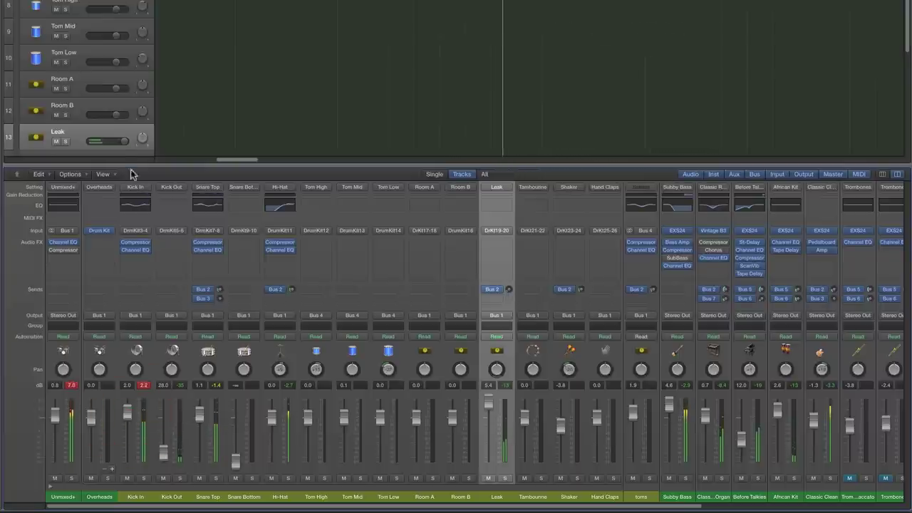
# - Collapse the Unmixed+ drum stack and open its bar 14 region for note editing in the Piano Roll
pyautogui.scroll(5, 69, 71)
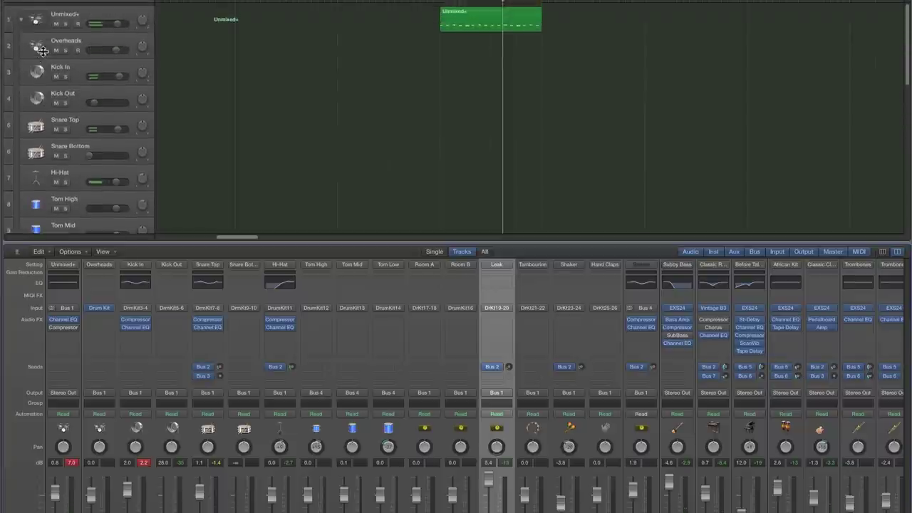
pyautogui.click(19, 17)
pyautogui.doubleClick(478, 20)
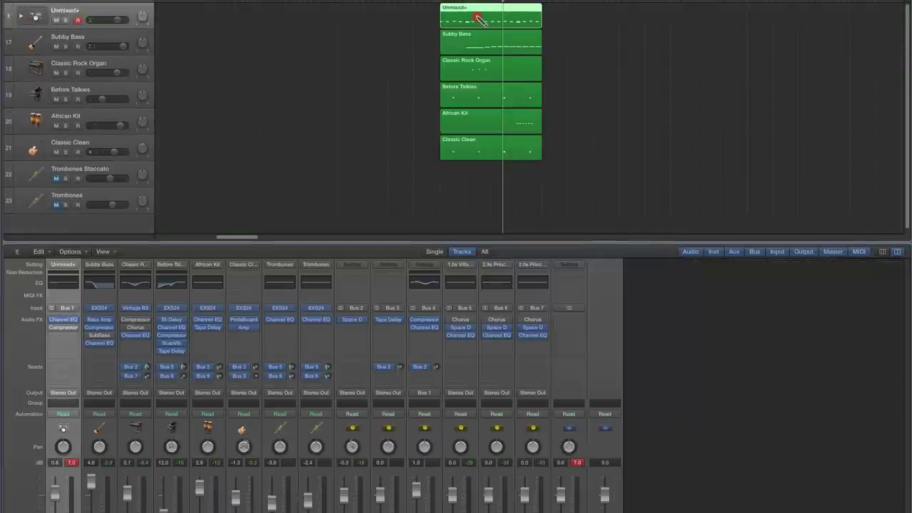
pyautogui.scroll(-5, 529, 389)
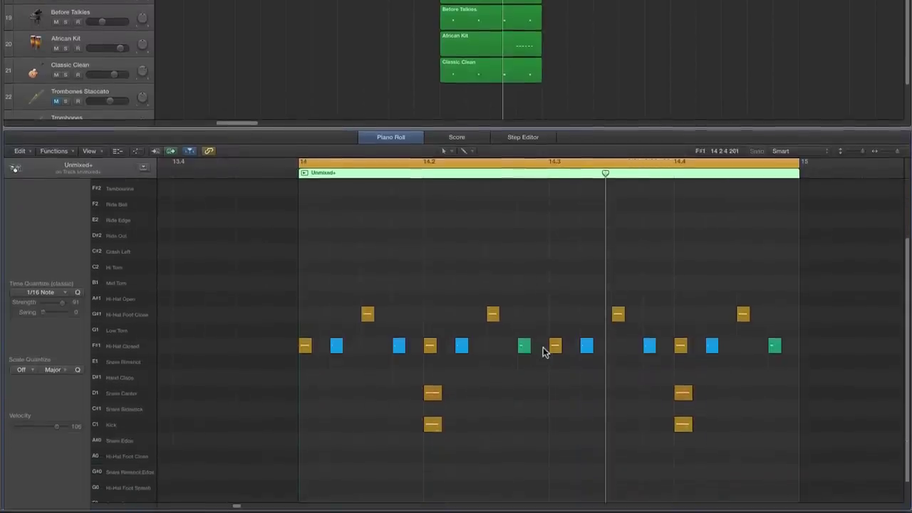
# - Try the closed hi-hat notes at 14.4.4 and 14.2.4 as Hi-Hat Open hits, then undo both moves
pyautogui.moveTo(774, 353); pyautogui.dragTo(774, 303)
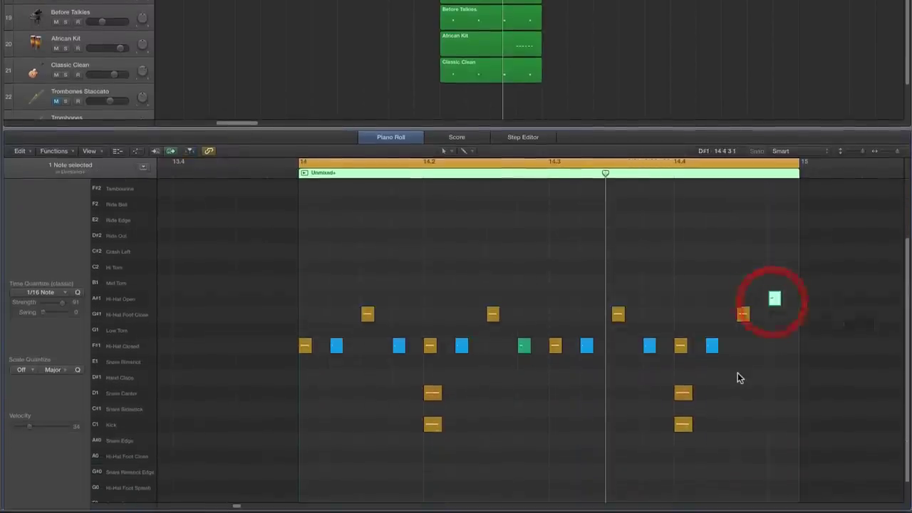
pyautogui.click(777, 372)
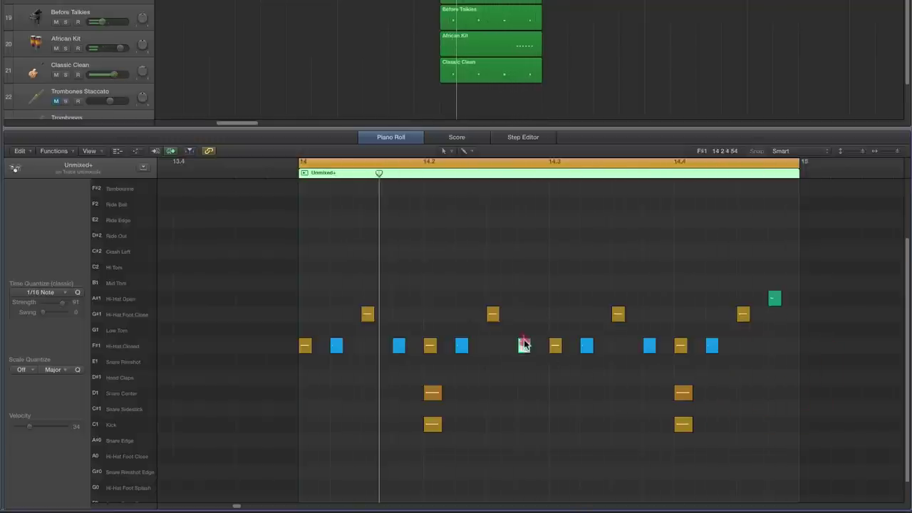
pyautogui.moveTo(524, 345); pyautogui.dragTo(524, 298)
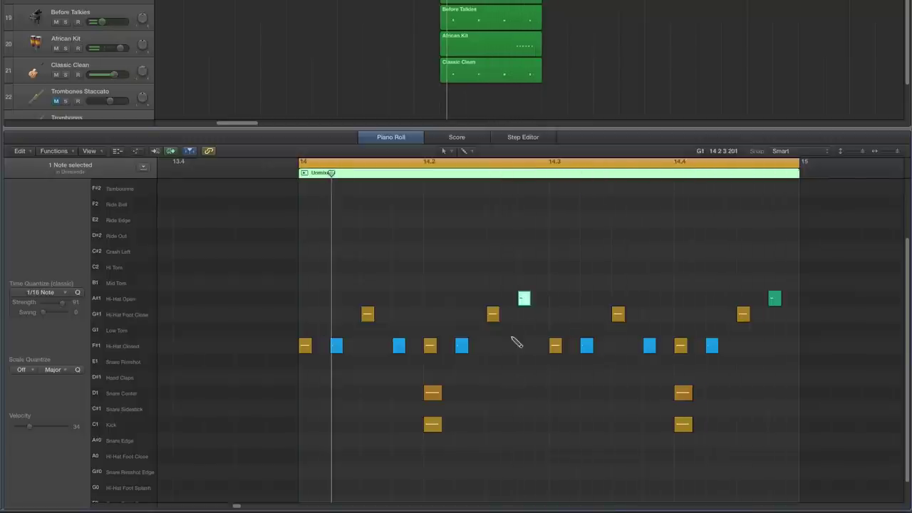
pyautogui.press('super+z')
pyautogui.press('super+z')
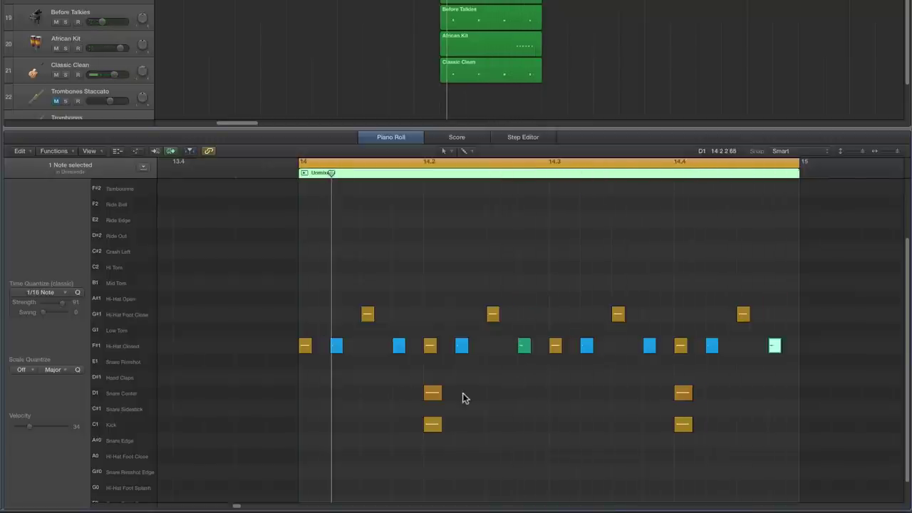
# - Move both Snare Center notes to Snare Sidestick, lower their velocity to 72, and audition the groove
pyautogui.click(127, 398)
pyautogui.moveTo(433, 397); pyautogui.dragTo(433, 412)
pyautogui.moveTo(56, 430); pyautogui.dragTo(43, 431)
pyautogui.press('space')
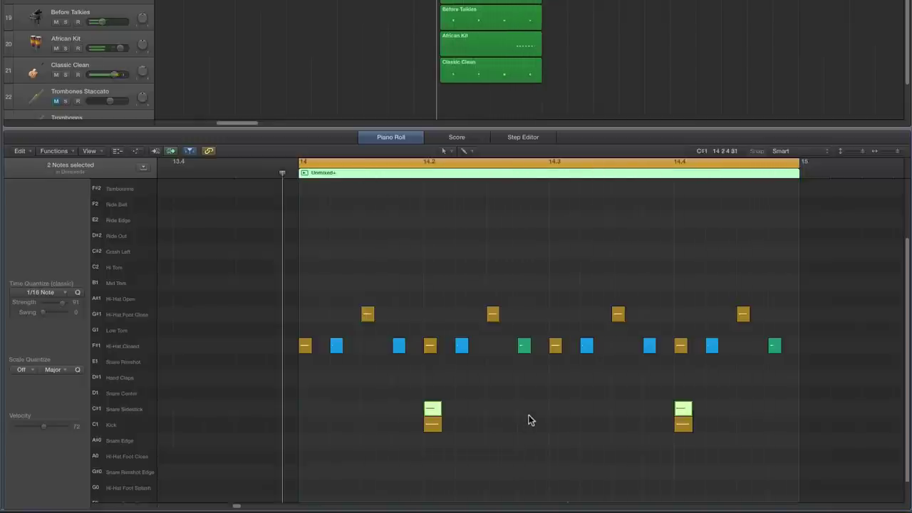
# - Add Snare Sidestick notes at 14.3 and 14.4.3, move the 14.4 one back to 14.3.4, and play the pattern
pyautogui.click(444, 151)
pyautogui.click(455, 177)
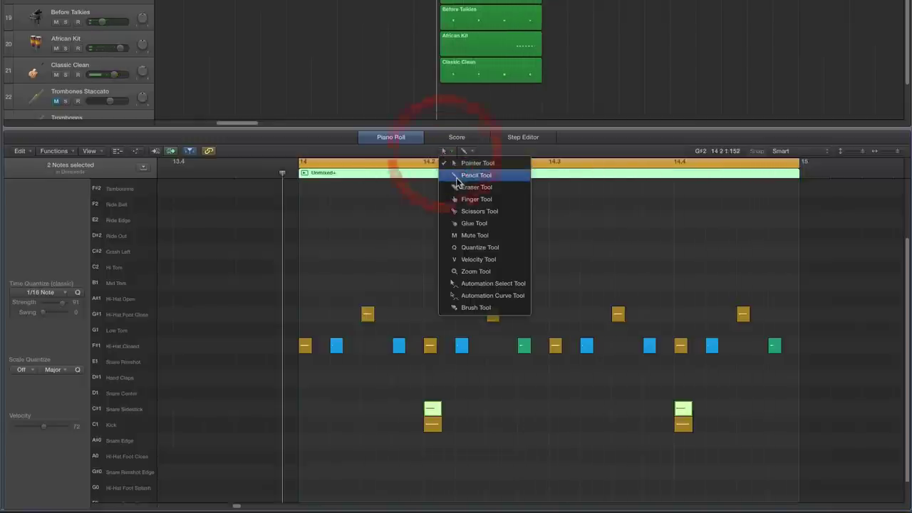
pyautogui.click(557, 410)
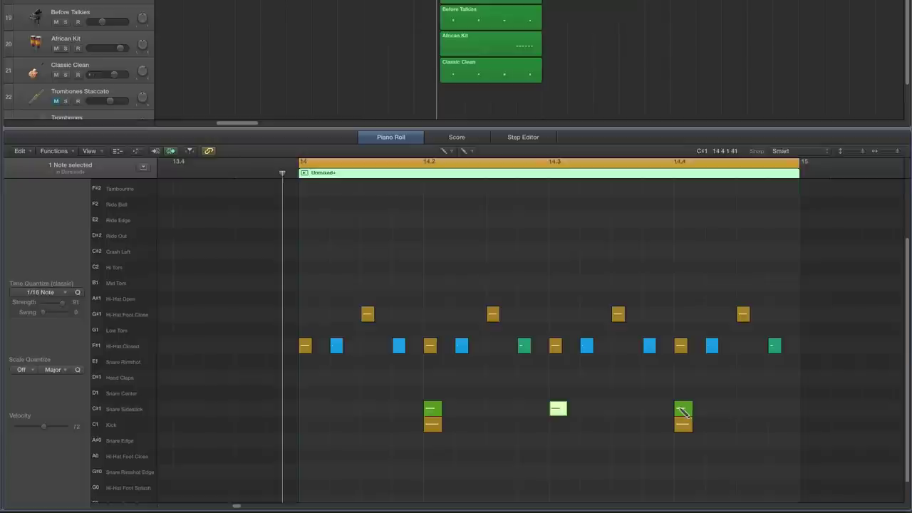
pyautogui.moveTo(682, 408); pyautogui.dragTo(649, 410)
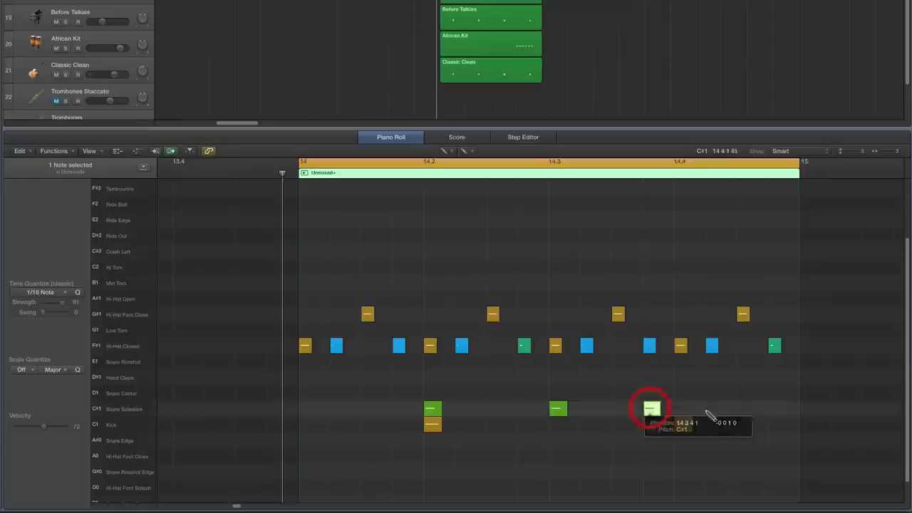
pyautogui.click(744, 408)
pyautogui.press('space')
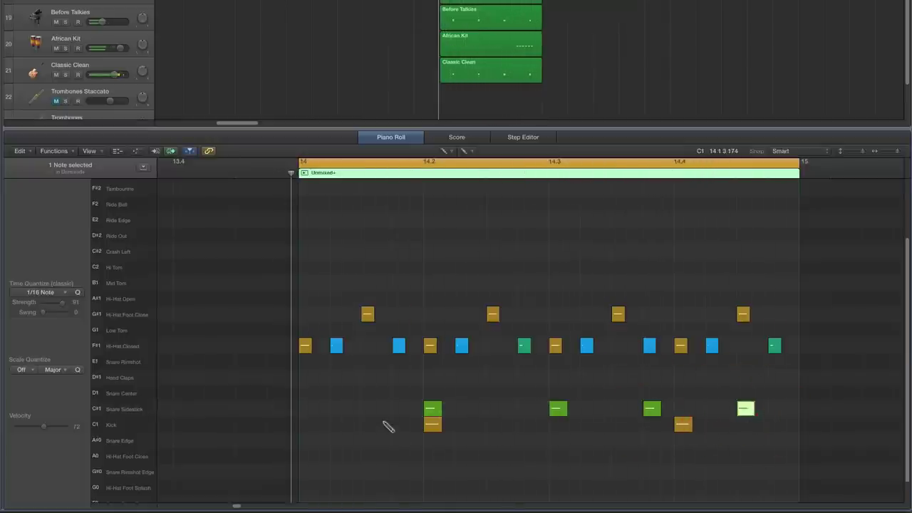
# - Select all the kick notes, set their velocity to 110, and audition the result
pyautogui.click(110, 426)
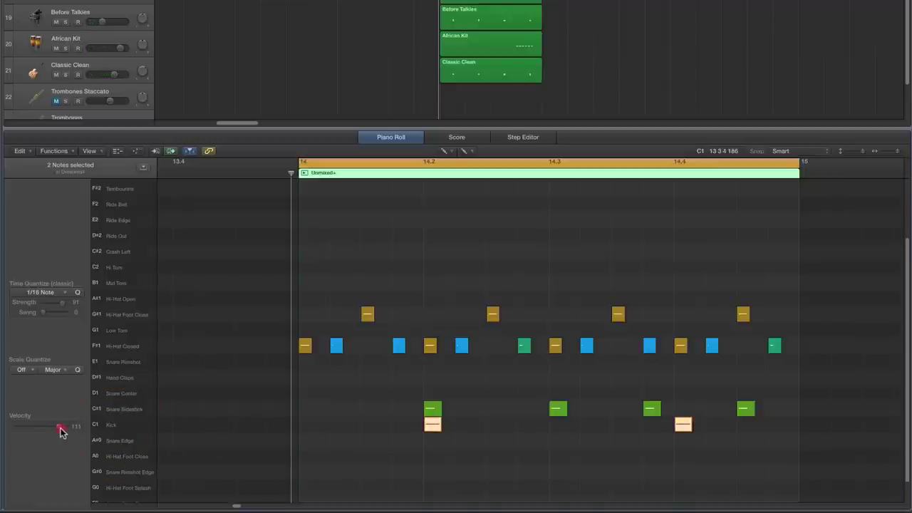
pyautogui.moveTo(61, 431); pyautogui.dragTo(60, 432)
pyautogui.press('space')
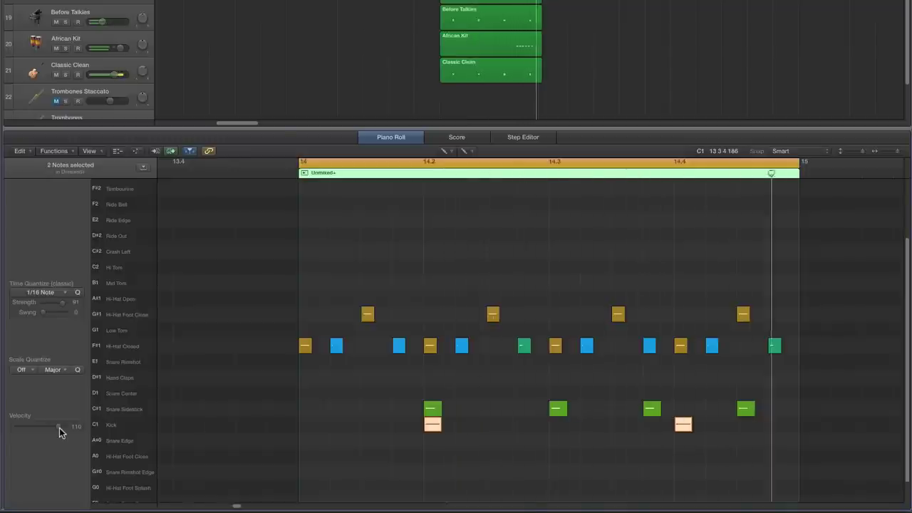
pyautogui.press('space')
# - Move all four Snare Sidestick notes up to Snare Center, set their velocity to 95, and play the groove
pyautogui.click(117, 412)
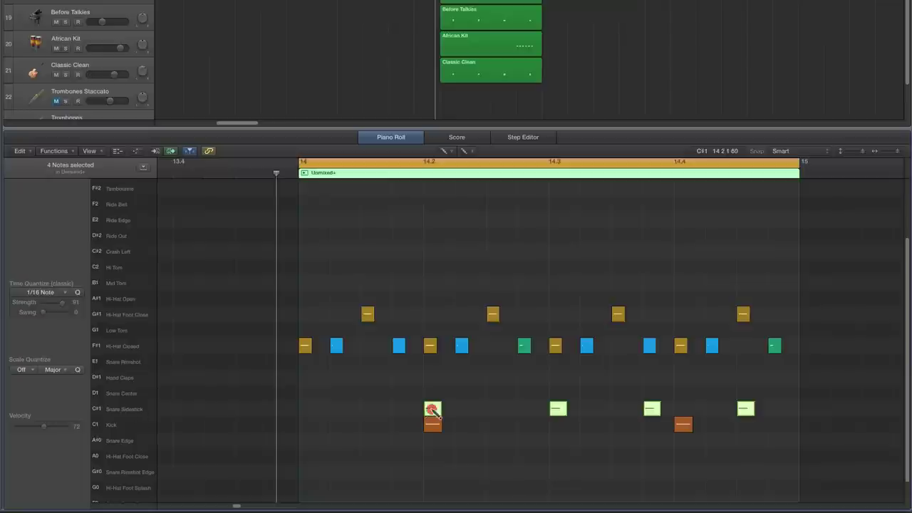
pyautogui.moveTo(431, 409); pyautogui.dragTo(431, 393)
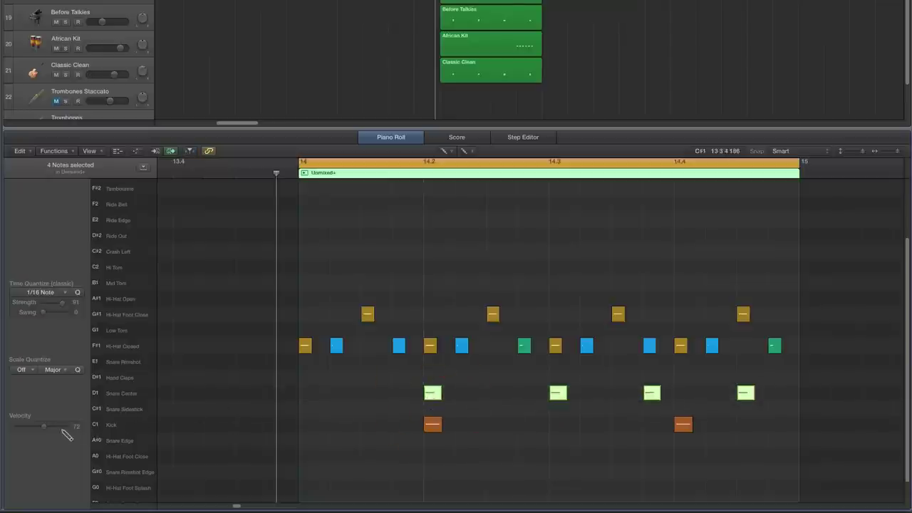
pyautogui.moveTo(53, 432); pyautogui.dragTo(57, 434)
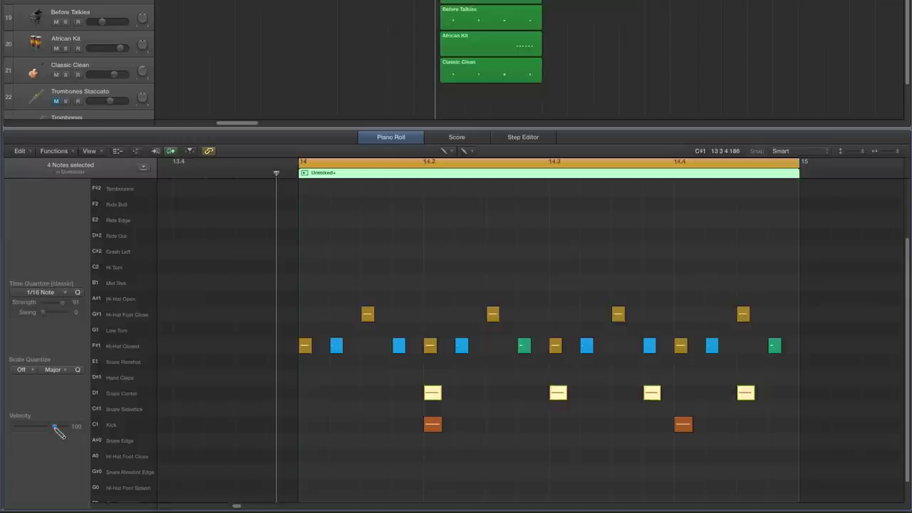
pyautogui.moveTo(57, 432); pyautogui.dragTo(52, 427)
pyautogui.press('space')
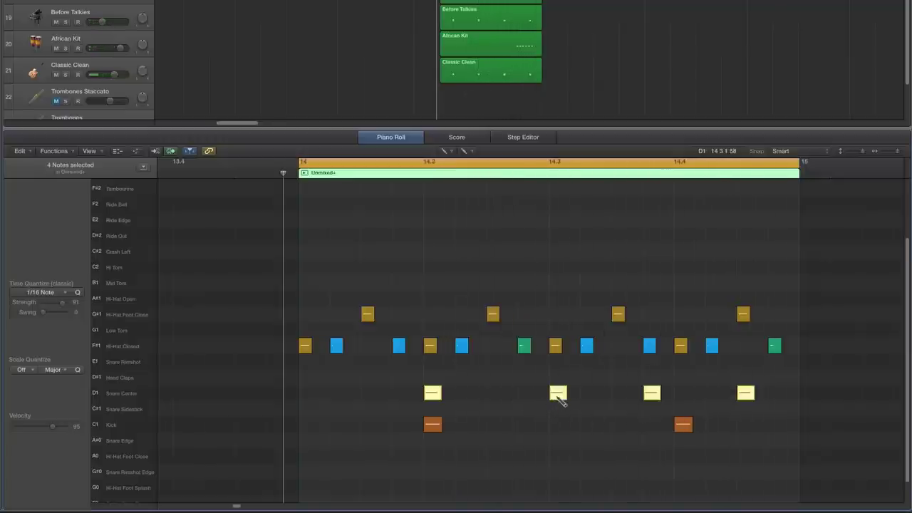
# - Delete the Snare Center notes at 14.3 and 14.4.3, and move the one at 14.3.4 to 14.4
pyautogui.click(444, 151)
pyautogui.click(456, 160)
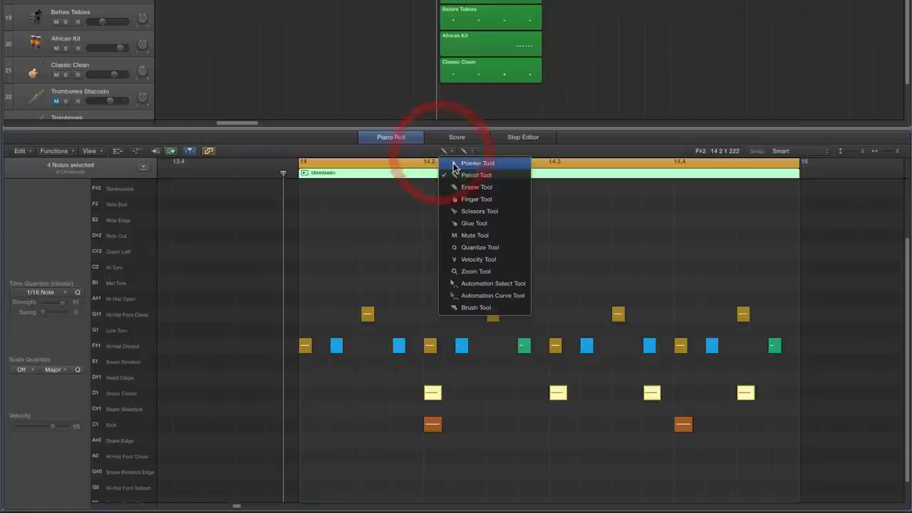
pyautogui.click(580, 400)
pyautogui.click(557, 393)
pyautogui.press('Delete')
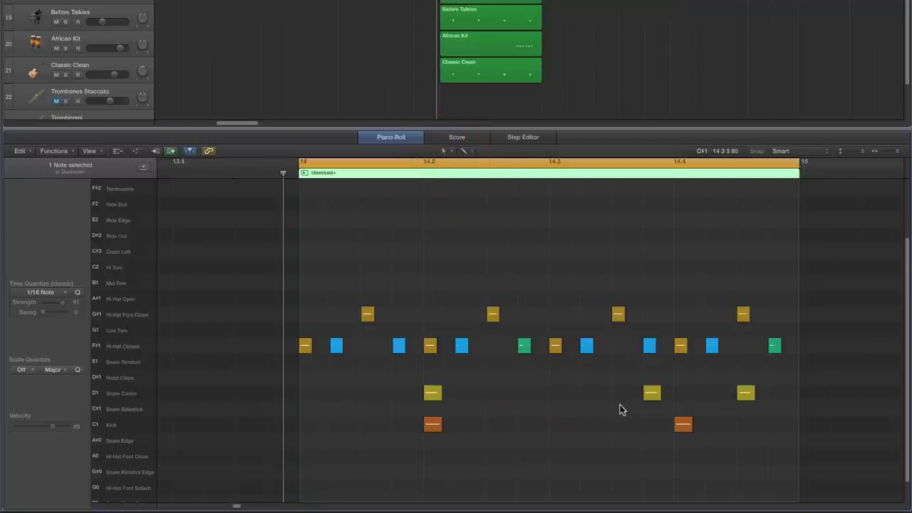
pyautogui.moveTo(648, 400); pyautogui.dragTo(682, 397)
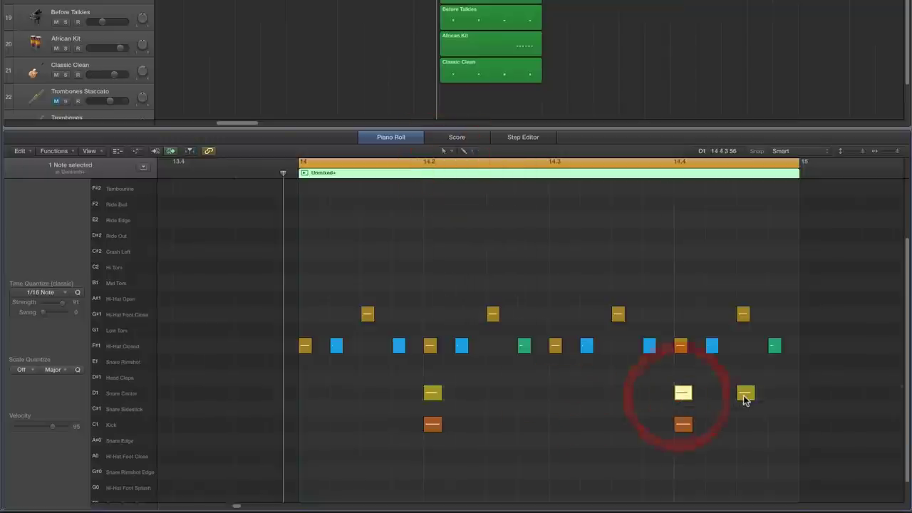
pyautogui.click(745, 399)
pyautogui.press('Delete')
# - Draw extra Snare Center notes at 14.2.4, 14.4.4, 14.2.3 and 14.4.3 while auditioning the pattern
pyautogui.click(445, 152)
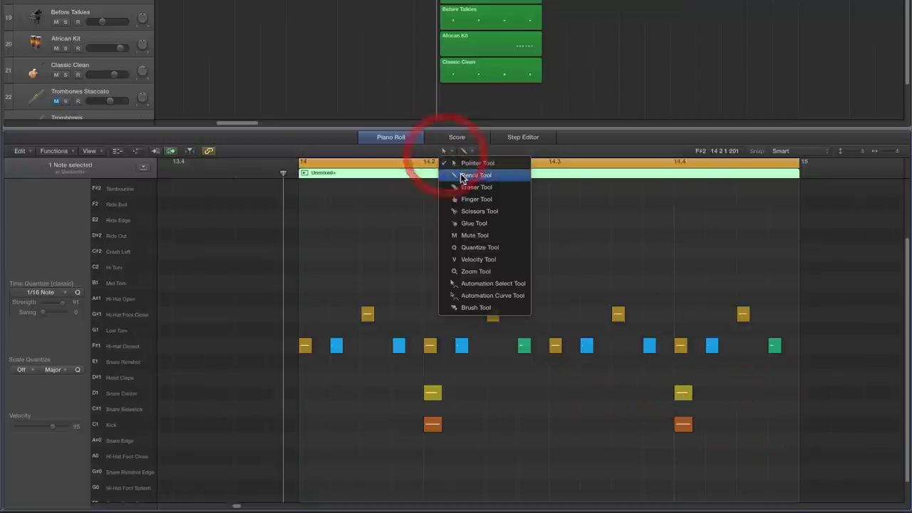
pyautogui.click(458, 176)
pyautogui.click(524, 408)
pyautogui.moveTo(526, 412); pyautogui.dragTo(525, 393)
pyautogui.click(776, 392)
pyautogui.press('space')
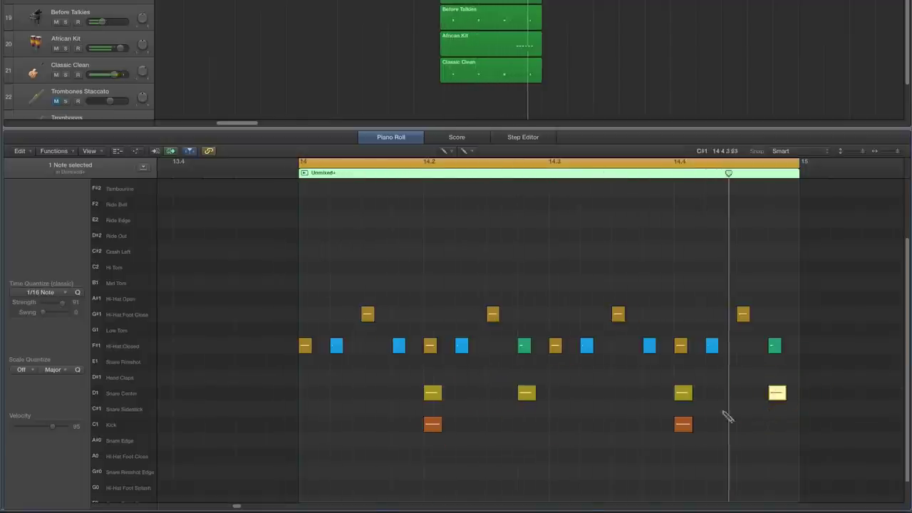
pyautogui.click(495, 392)
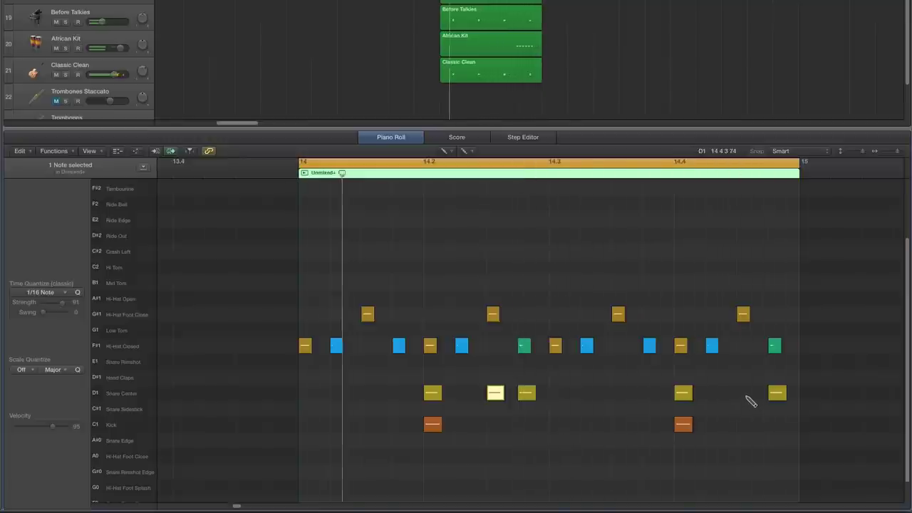
pyautogui.click(744, 392)
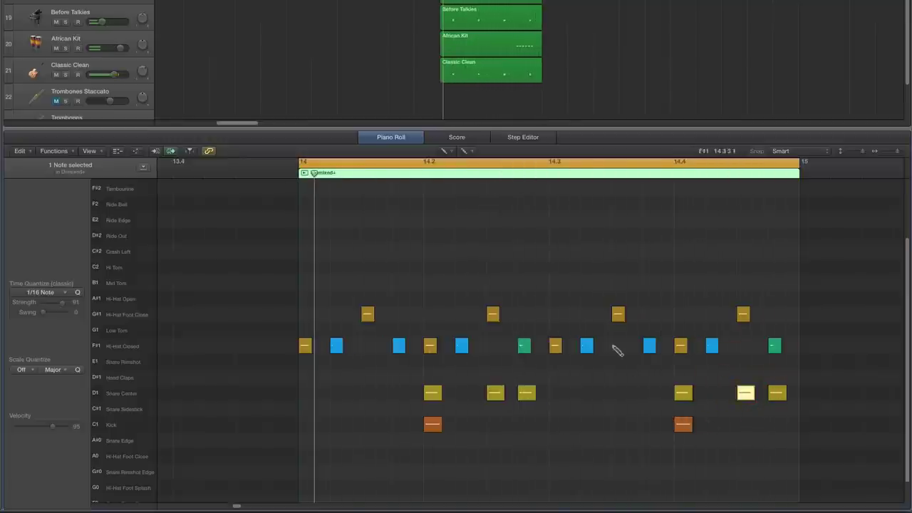
# - Delete the extra Snare Center notes after beats 2 and 4, and play the simplified pattern
pyautogui.click(442, 155)
pyautogui.moveTo(482, 382); pyautogui.dragTo(539, 411)
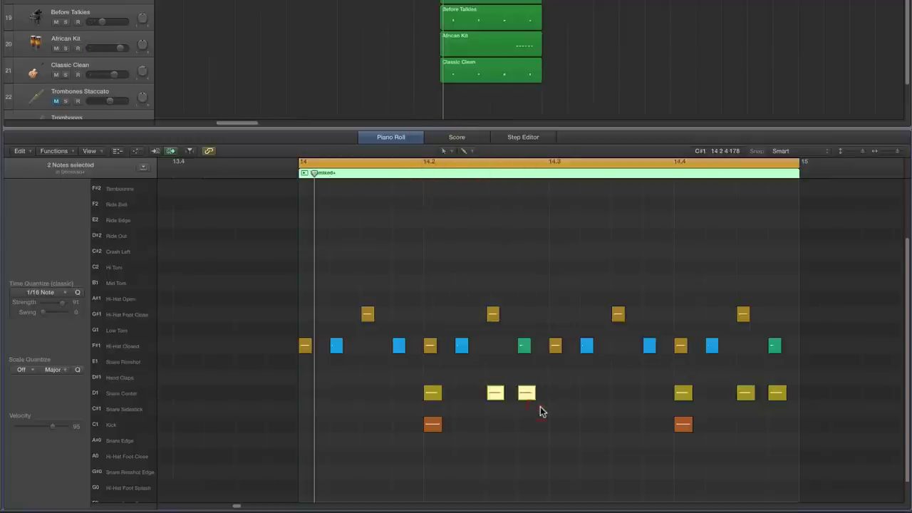
pyautogui.press('Delete')
pyautogui.moveTo(725, 377); pyautogui.dragTo(778, 411)
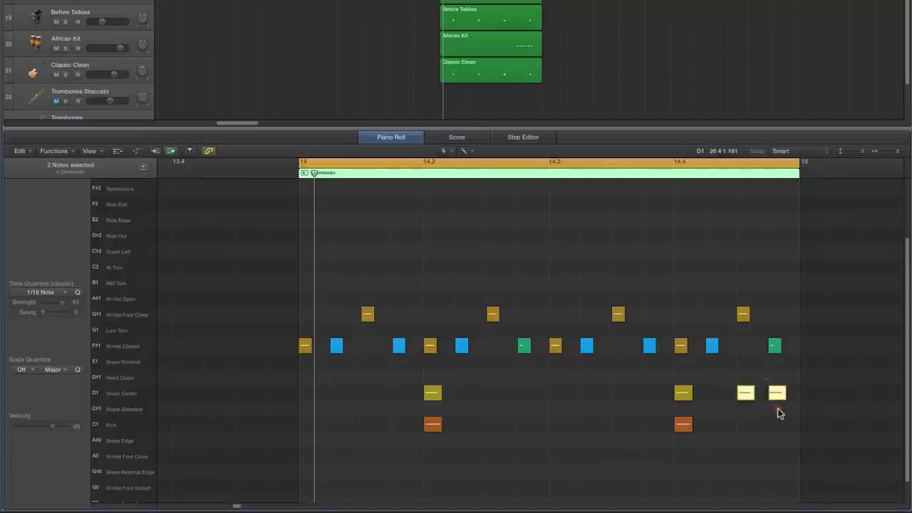
pyautogui.press('Delete')
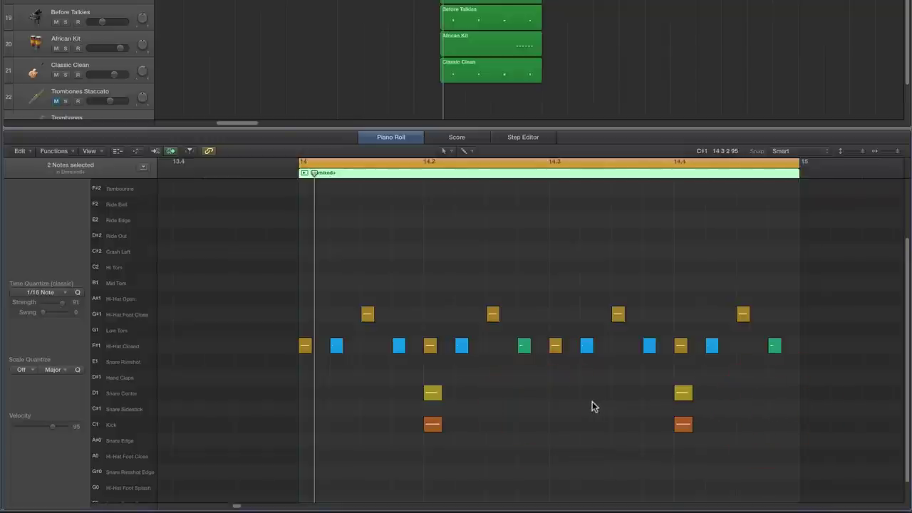
pyautogui.press('space')
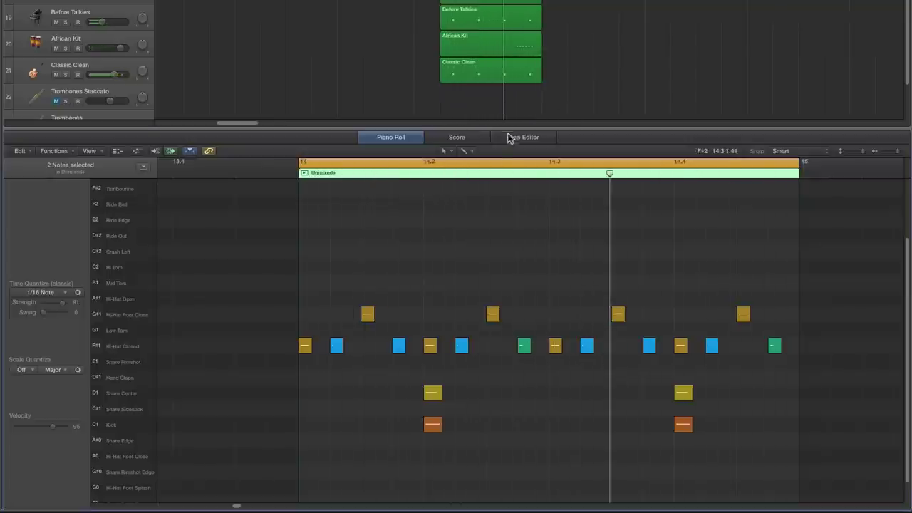
# - Enlarge the track area, select the Trombones Staccato track, and open its EXS24 instrument
pyautogui.moveTo(508, 128); pyautogui.dragTo(509, 176)
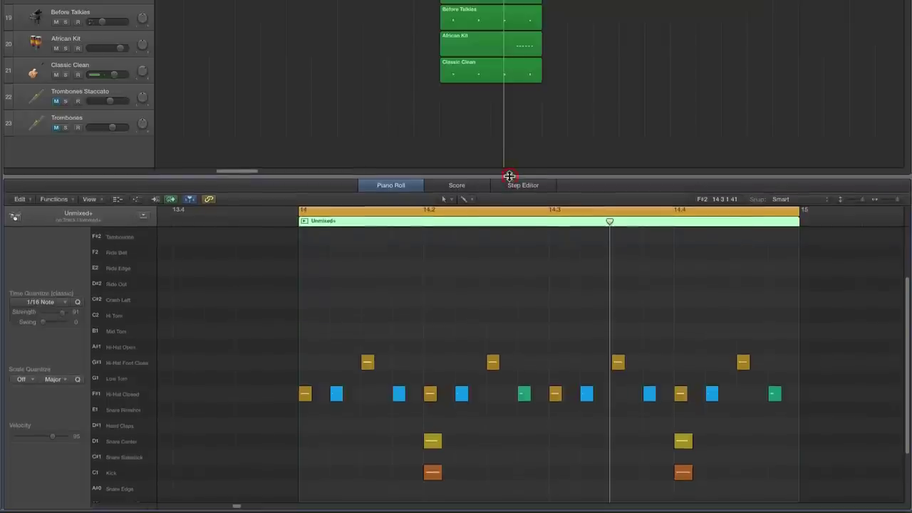
pyautogui.click(87, 90)
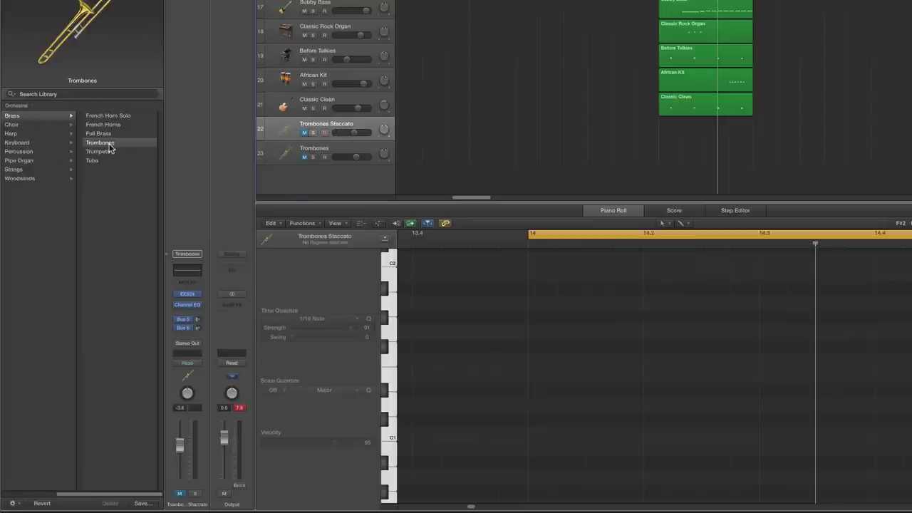
pyautogui.click(188, 294)
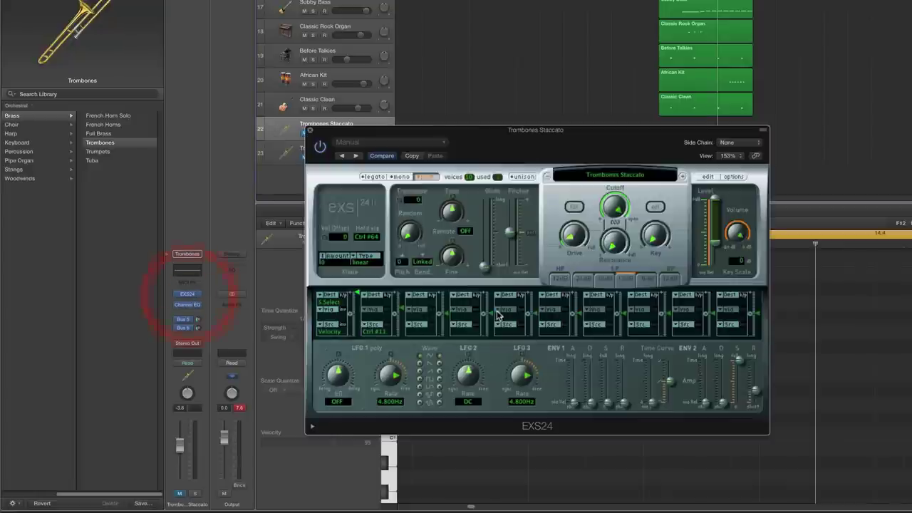
# - Look up where the Trombones Staccato instrument sits in the EXS24 factory orchestral brass library, close the instrument, and select the Trombones track
pyautogui.click(617, 175)
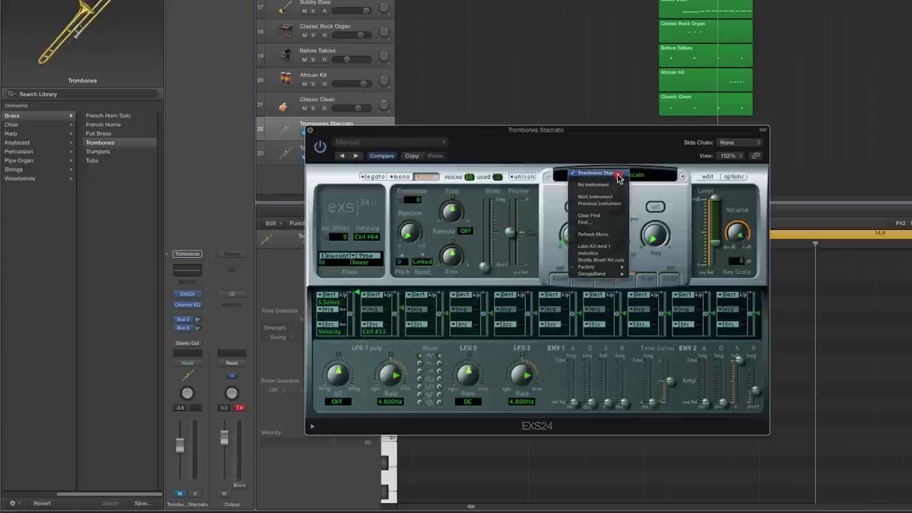
pyautogui.click(653, 164)
pyautogui.click(627, 176)
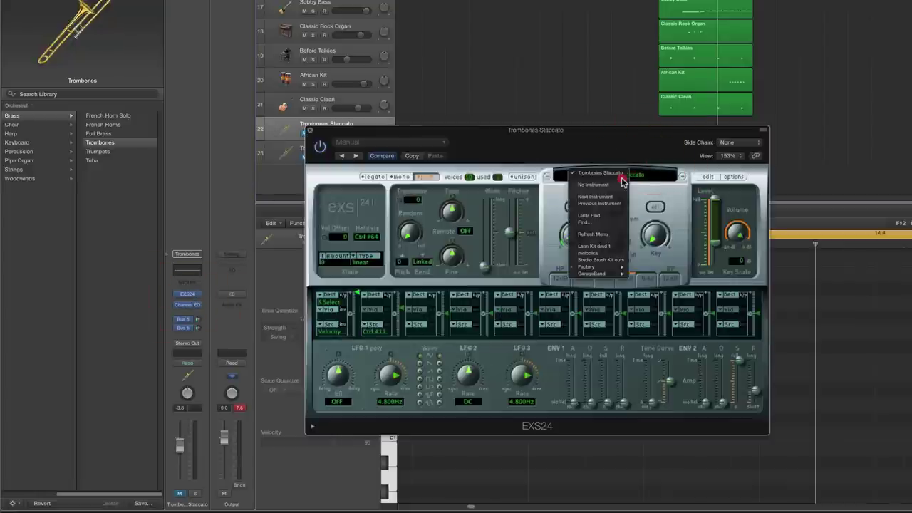
pyautogui.moveTo(599, 269)
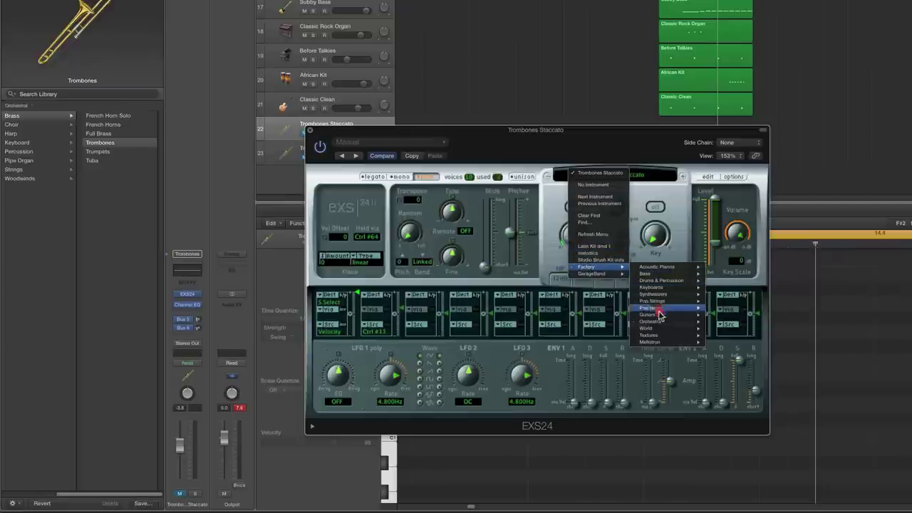
pyautogui.moveTo(661, 325)
pyautogui.moveTo(728, 330)
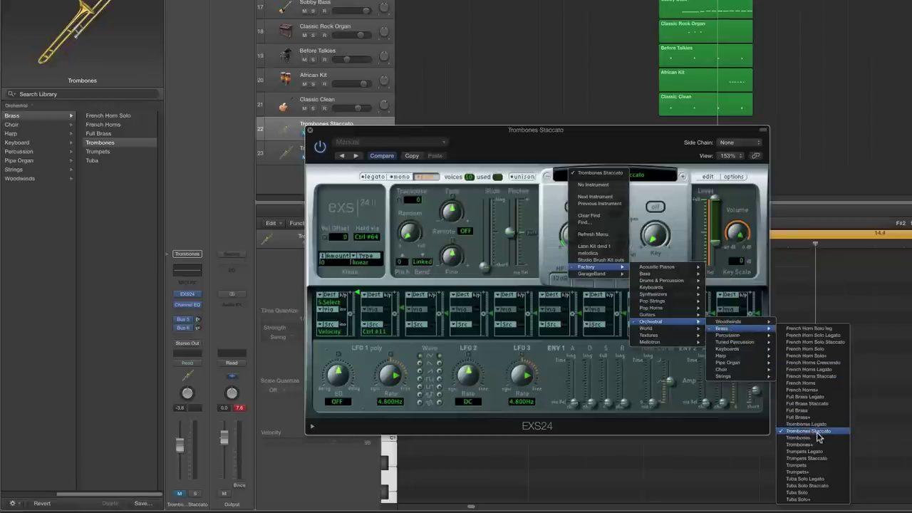
pyautogui.click(609, 139)
pyautogui.click(309, 132)
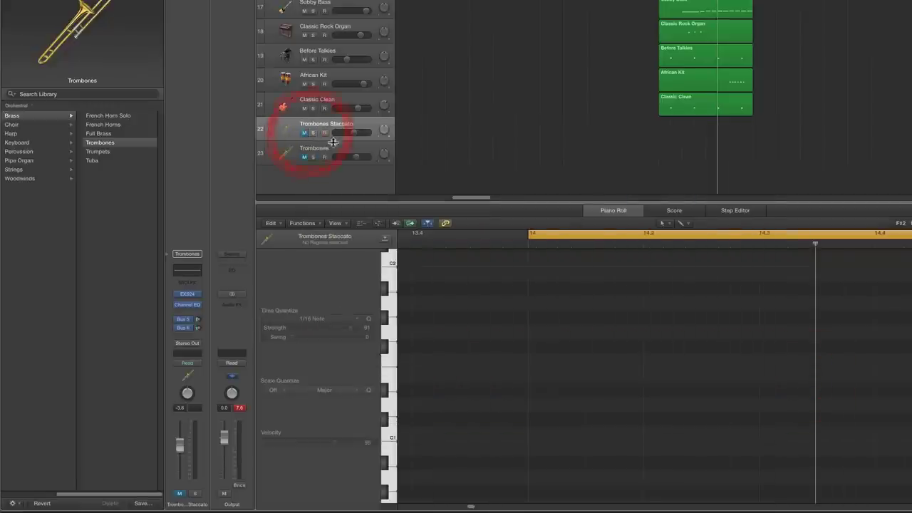
pyautogui.click(344, 150)
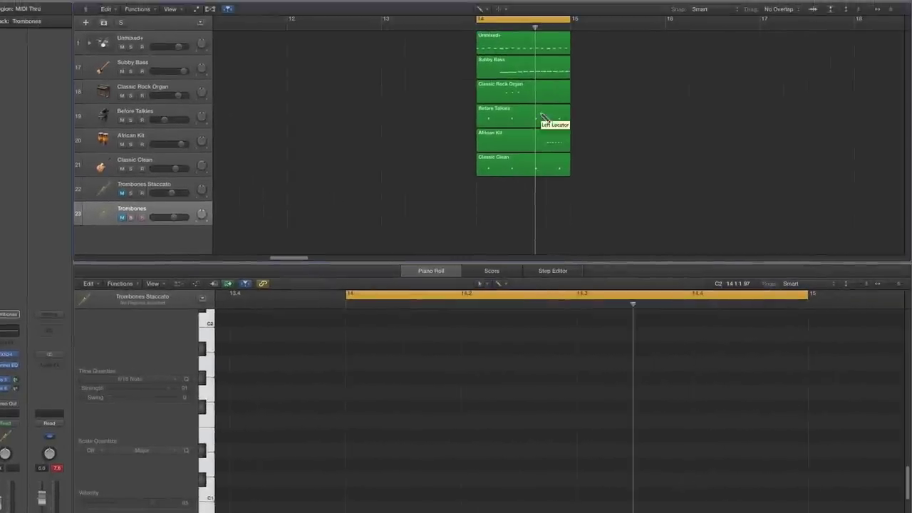
# - Copy all six regions of bar 14 to bar 15 and extend the cycle range to two bars
pyautogui.click(495, 11)
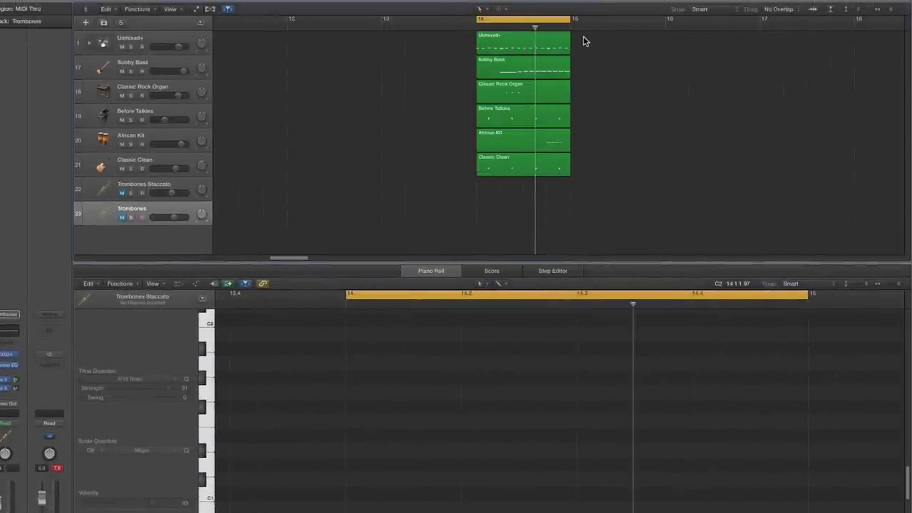
pyautogui.moveTo(583, 35); pyautogui.dragTo(503, 165)
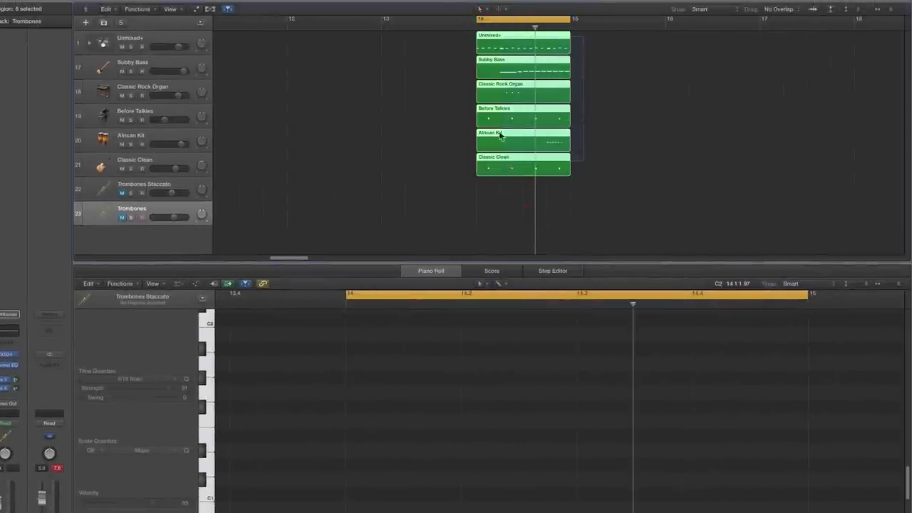
pyautogui.moveTo(488, 39); pyautogui.dragTo(665, 19)
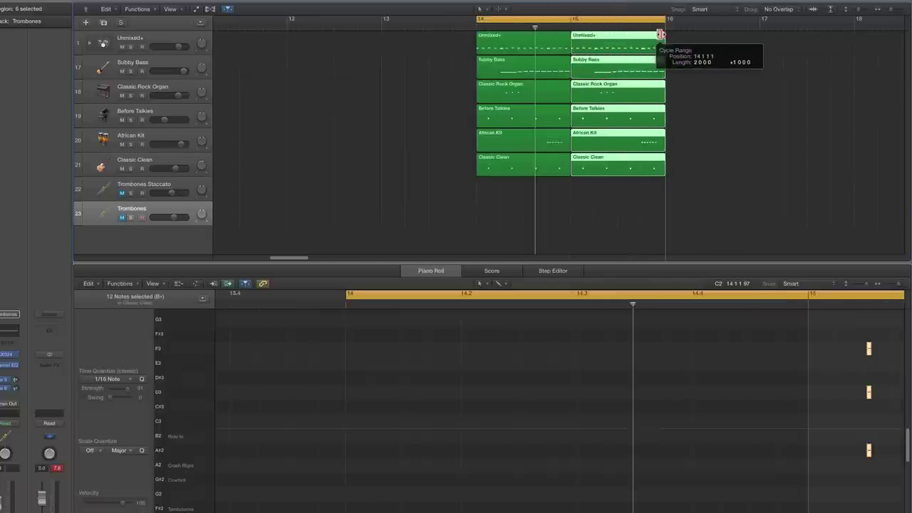
# - Mute the Classic Rock Organ region in bar 14
pyautogui.click(507, 89)
pyautogui.click(485, 13)
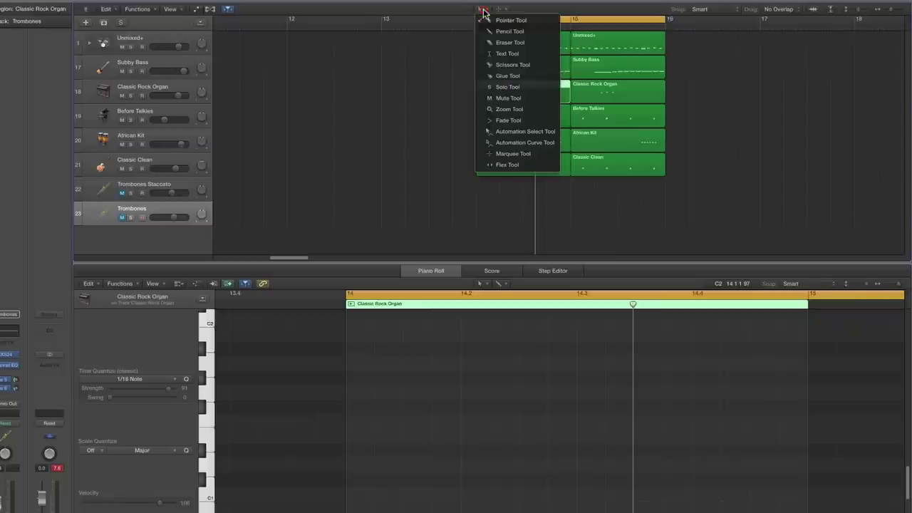
pyautogui.click(498, 97)
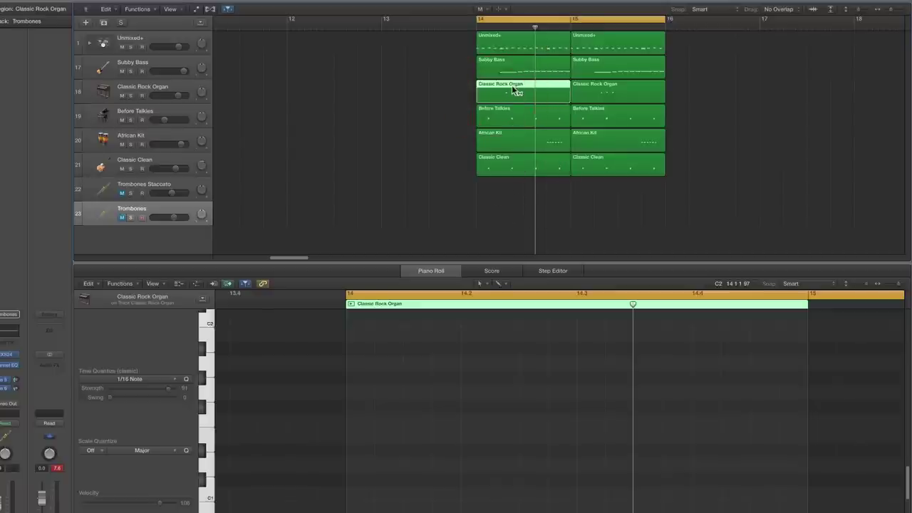
pyautogui.click(511, 85)
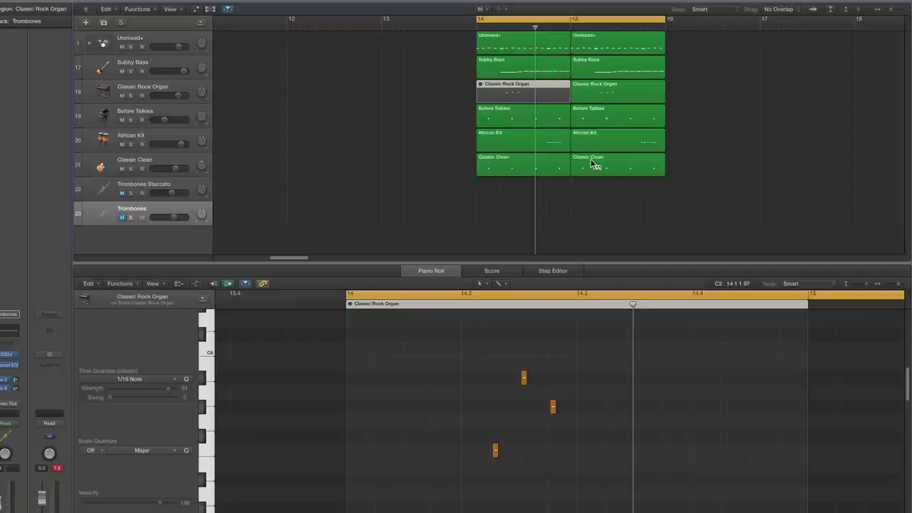
# - Create an empty region on the Trombones Staccato track at bar 14 and extend it to bar 16
pyautogui.click(480, 10)
pyautogui.click(491, 23)
pyautogui.click(161, 185)
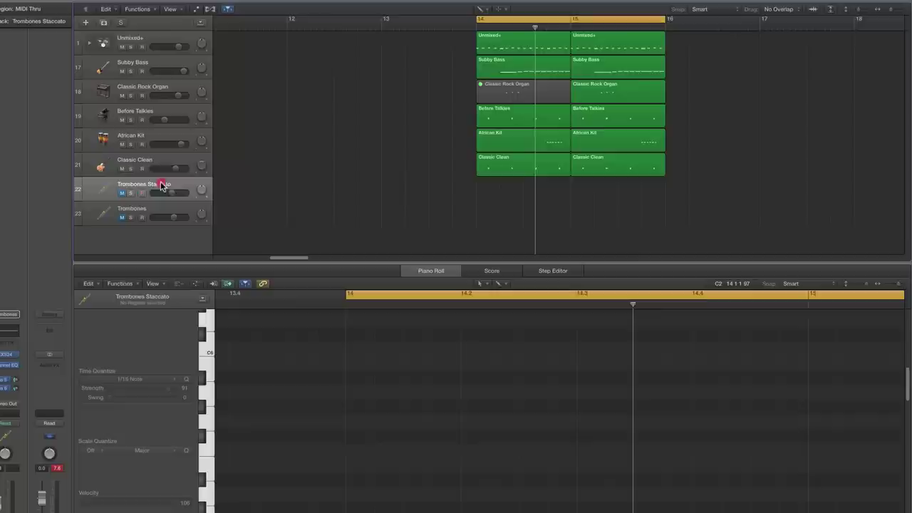
pyautogui.doubleClick(490, 190)
pyautogui.moveTo(590, 202); pyautogui.dragTo(663, 203)
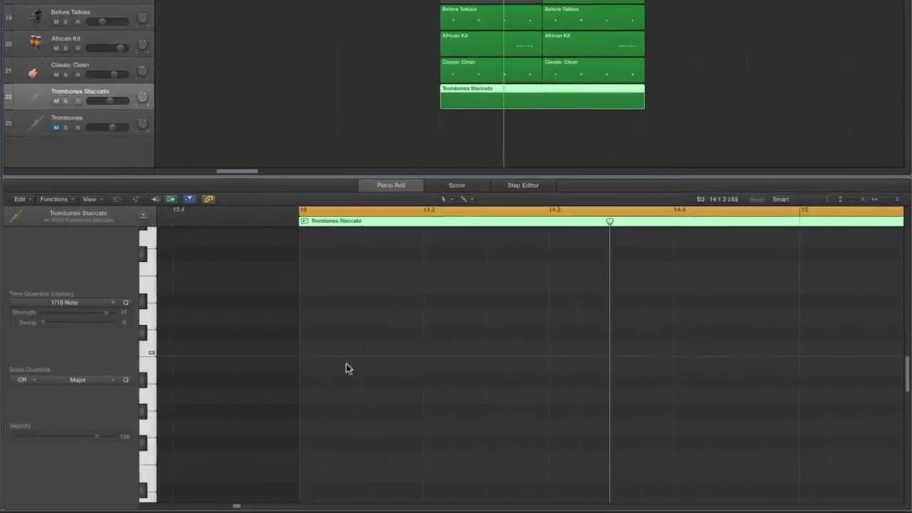
# - Draw Trombones Staccato notes at A#2 on 14.1.3 and D3 on 14.2
pyautogui.click(447, 200)
pyautogui.click(478, 226)
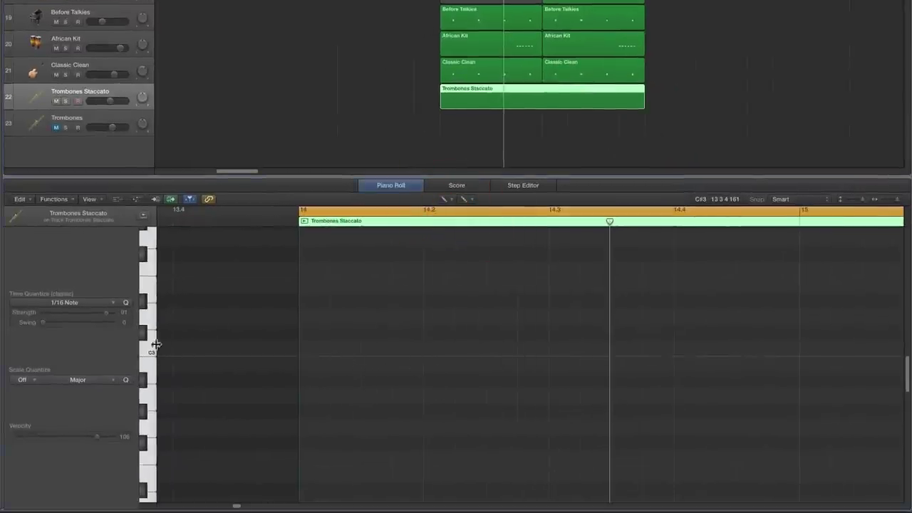
pyautogui.click(143, 386)
pyautogui.press('r')
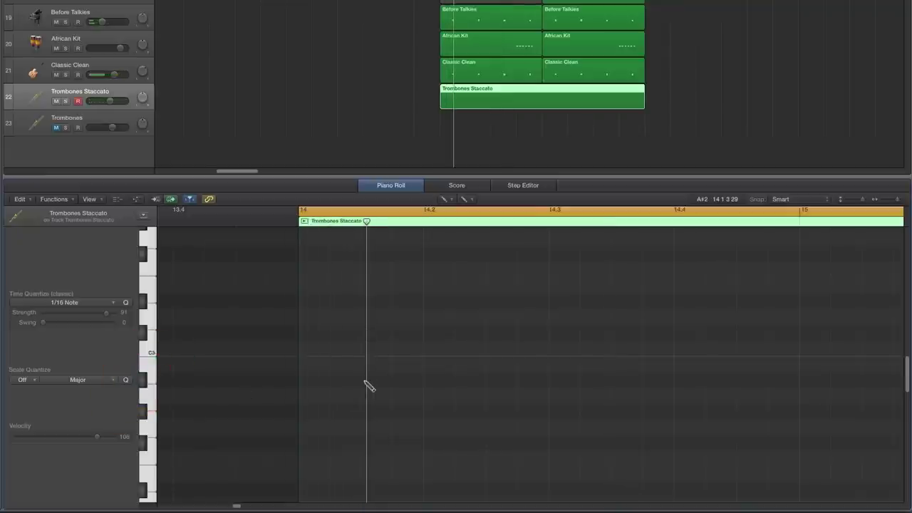
pyautogui.click(365, 382)
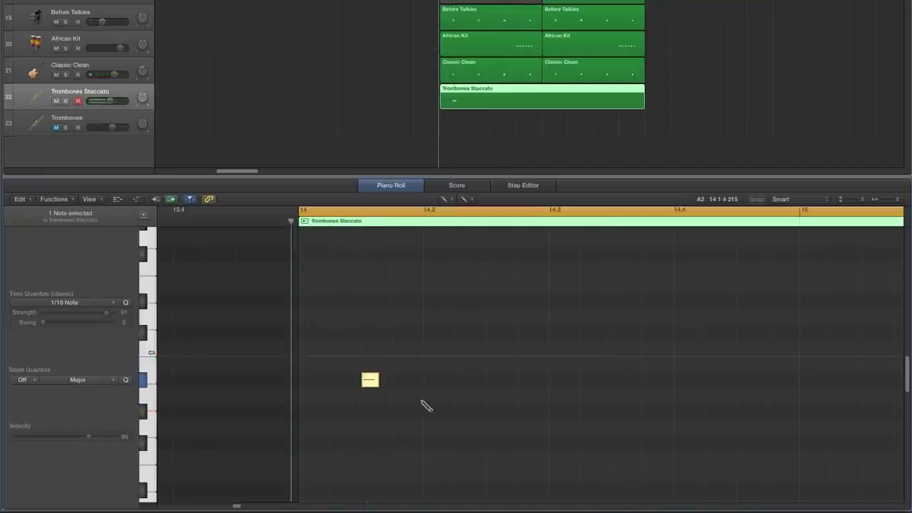
pyautogui.click(428, 344)
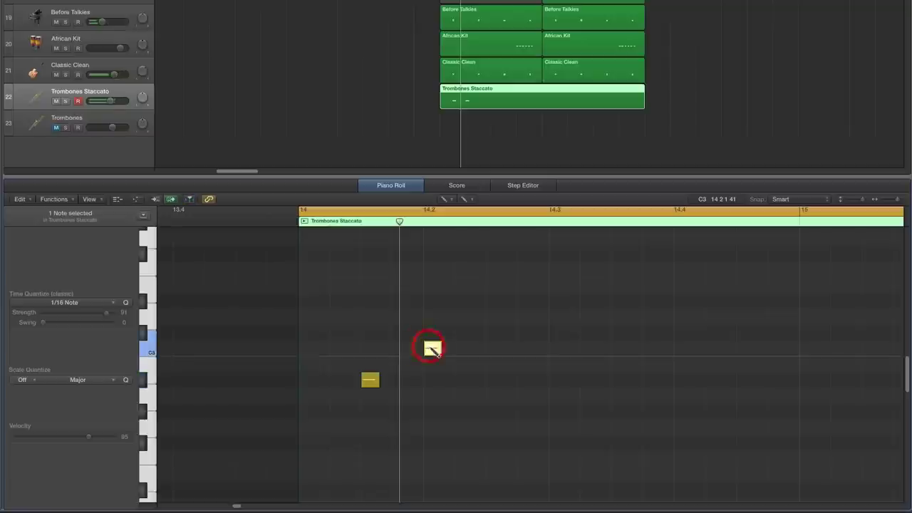
pyautogui.click(432, 316)
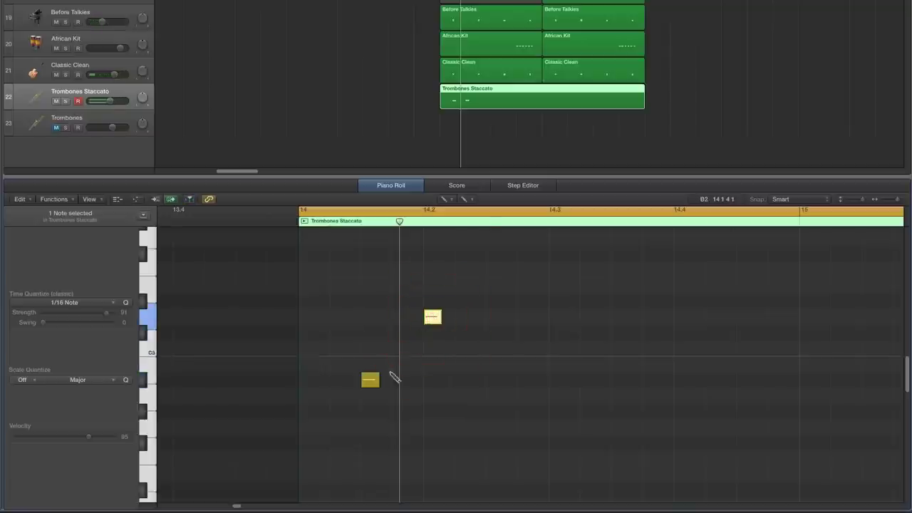
# - Audition the first two trombone notes and add another A#2 note at 14.2.3
pyautogui.click(372, 380)
pyautogui.click(434, 319)
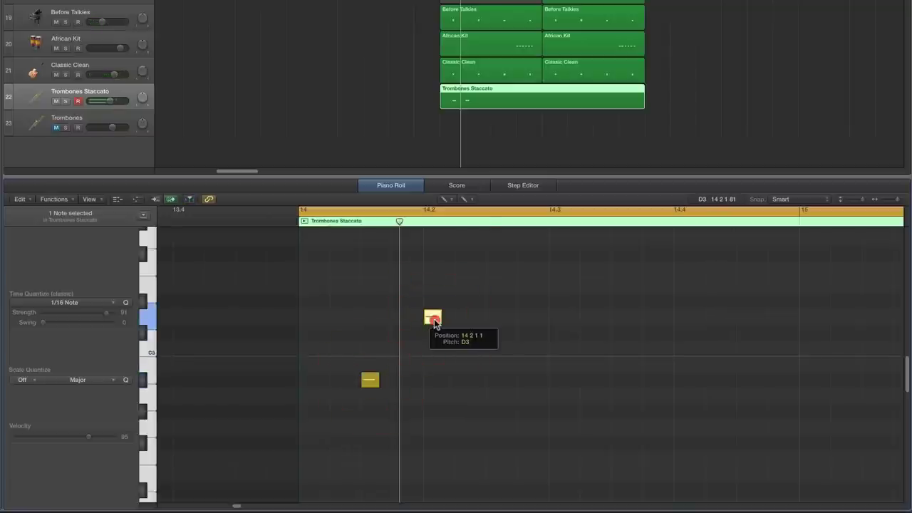
pyautogui.click(371, 380)
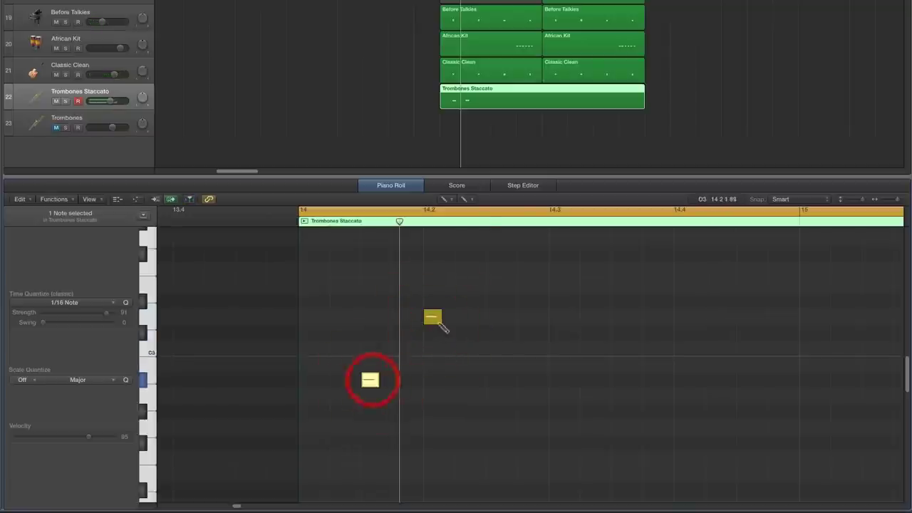
pyautogui.click(435, 321)
pyautogui.click(438, 318)
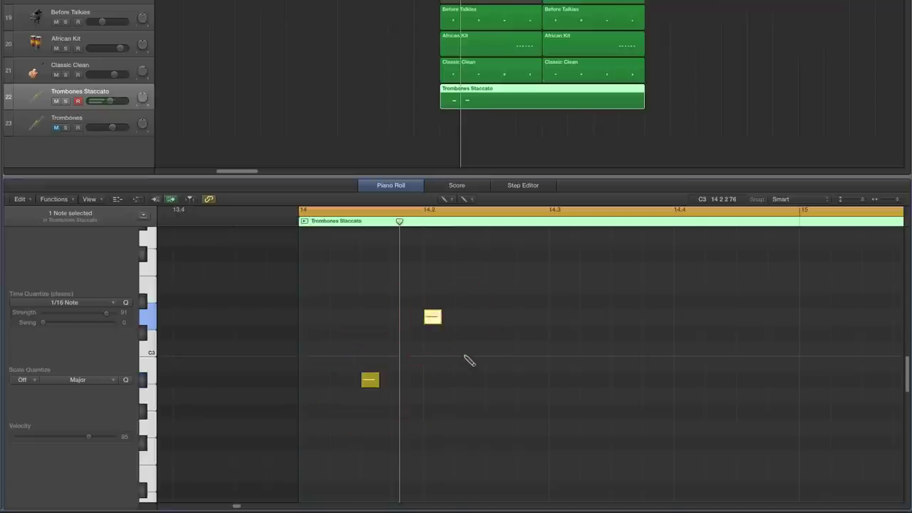
pyautogui.click(463, 380)
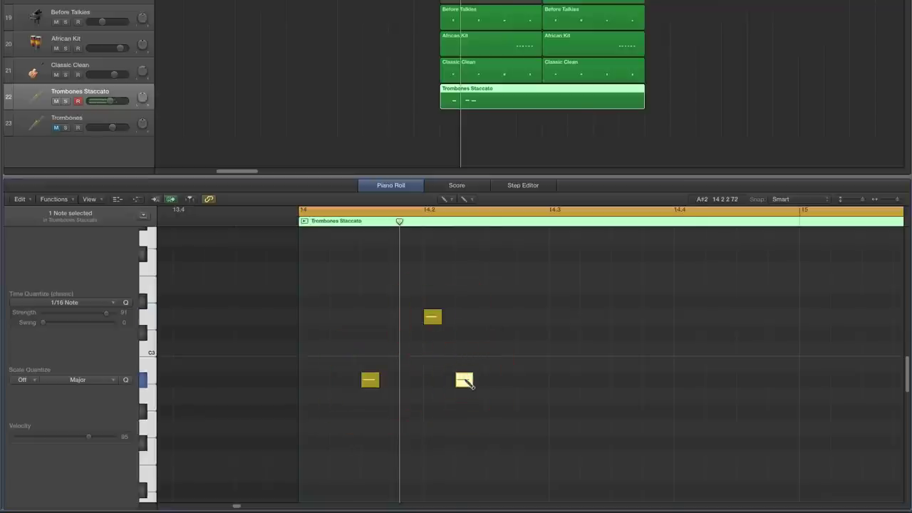
pyautogui.moveTo(464, 381)
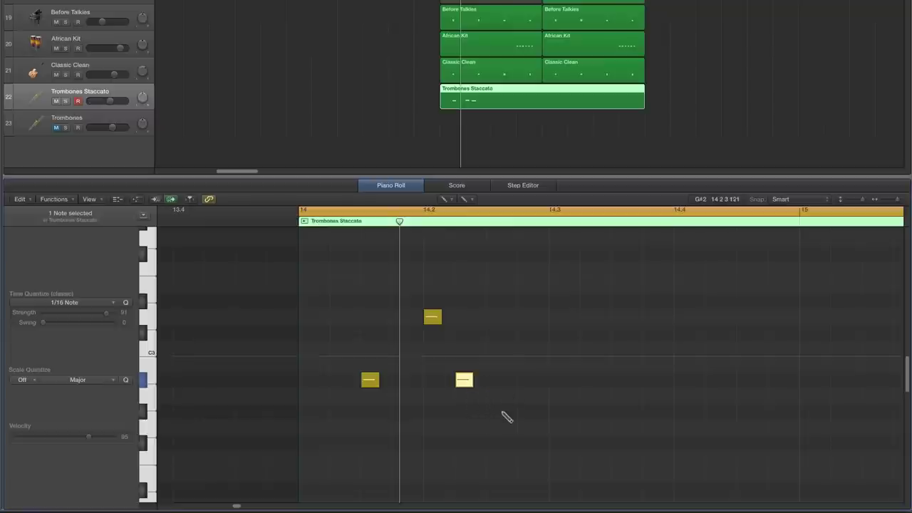
pyautogui.press('space')
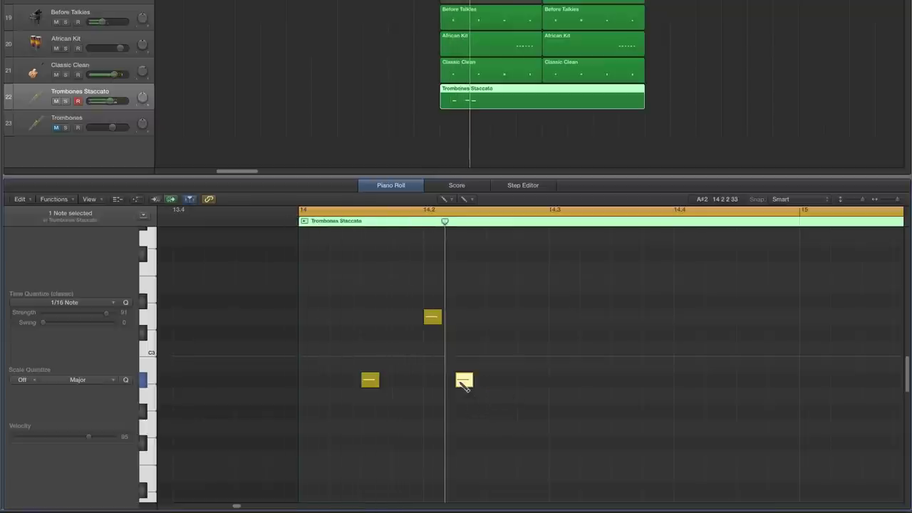
pyautogui.moveTo(472, 382); pyautogui.dragTo(494, 382)
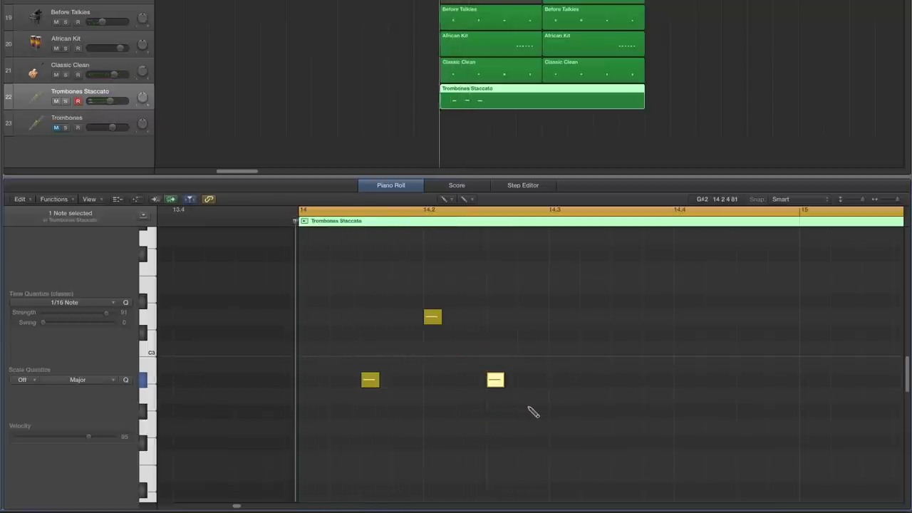
# - Add a G#2 trombone note at 14.3 and play the phrase
pyautogui.click(558, 428)
pyautogui.moveTo(560, 430); pyautogui.dragTo(557, 416)
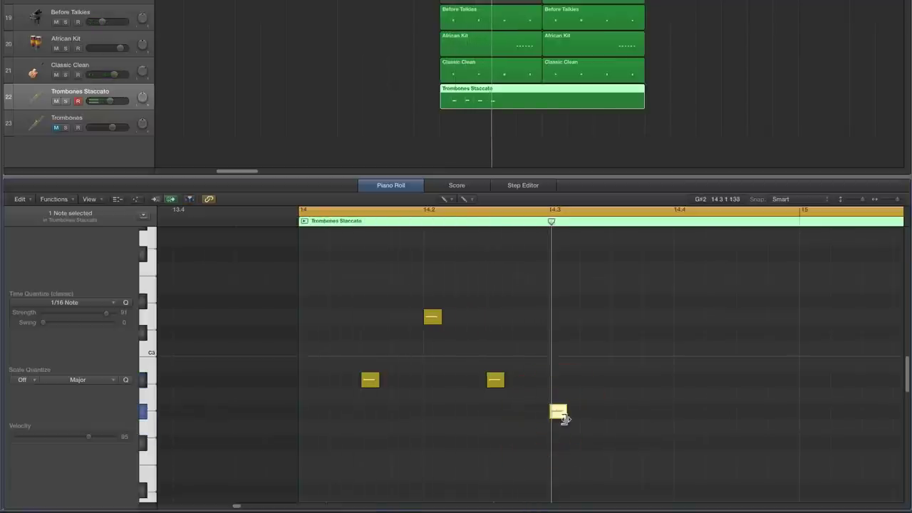
pyautogui.press('space')
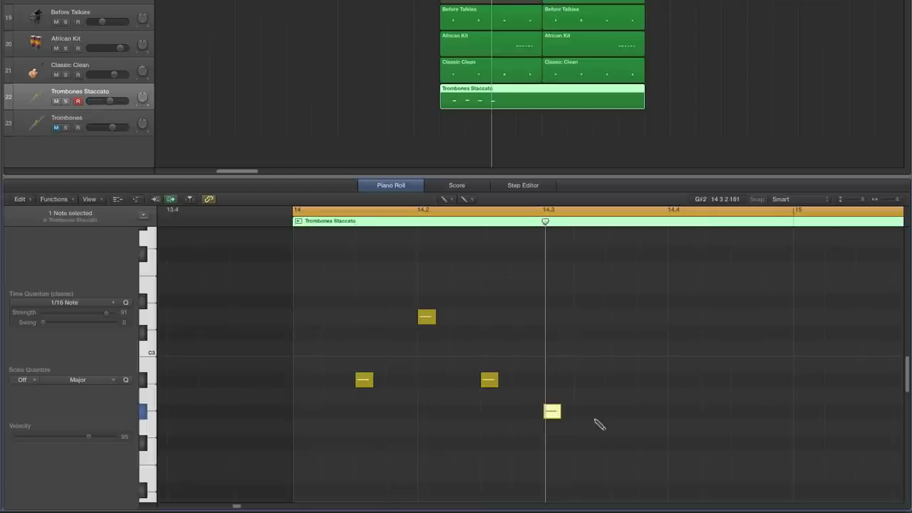
pyautogui.press('space')
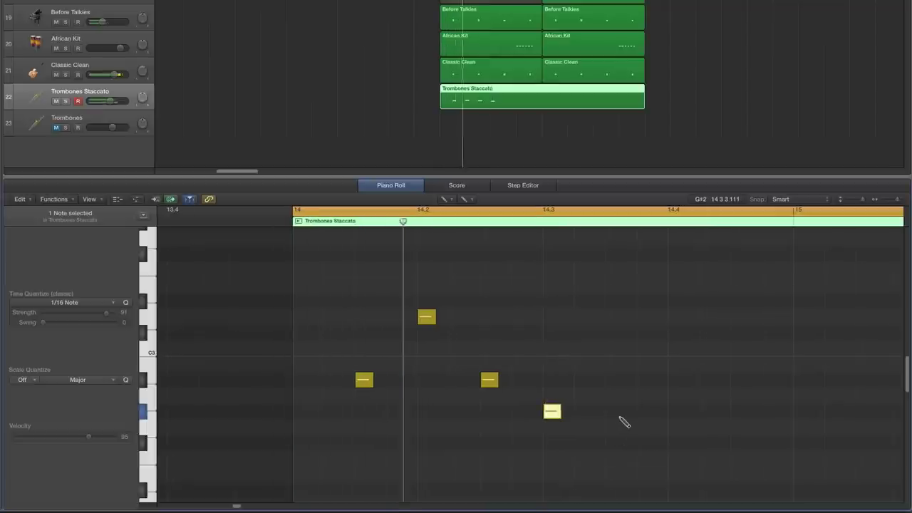
# - Add a G#2 trombone note at the start of bar 15 and lengthen it slightly
pyautogui.click(881, 204)
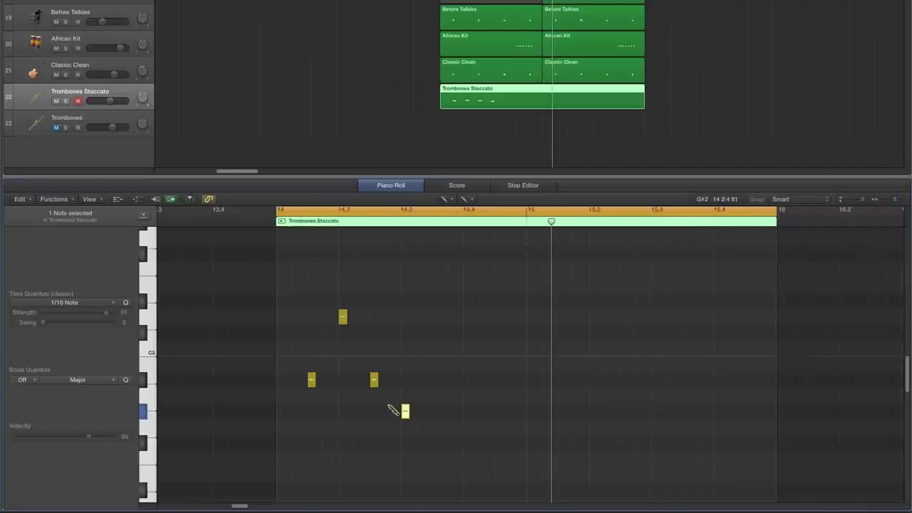
pyautogui.click(530, 411)
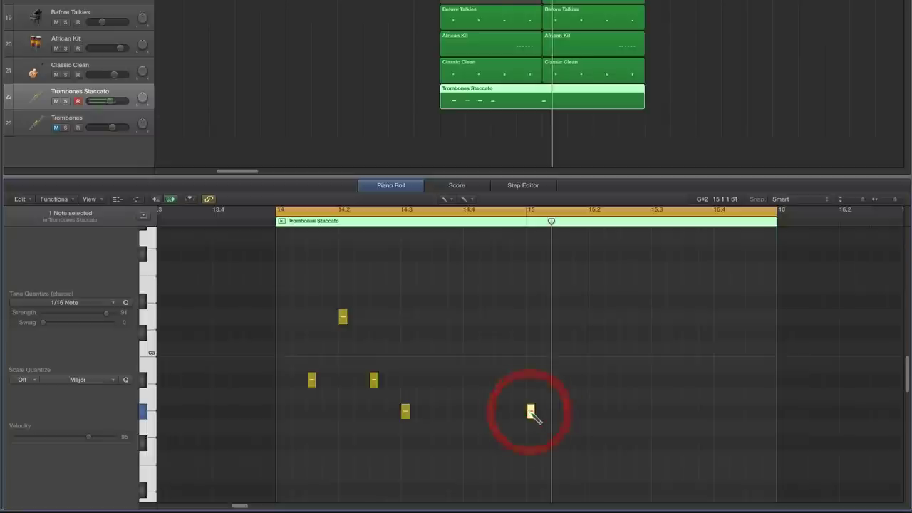
pyautogui.moveTo(532, 411); pyautogui.dragTo(541, 411)
# - Select all five trombone notes, lengthen them together to about one beat each, and play them
pyautogui.click(444, 199)
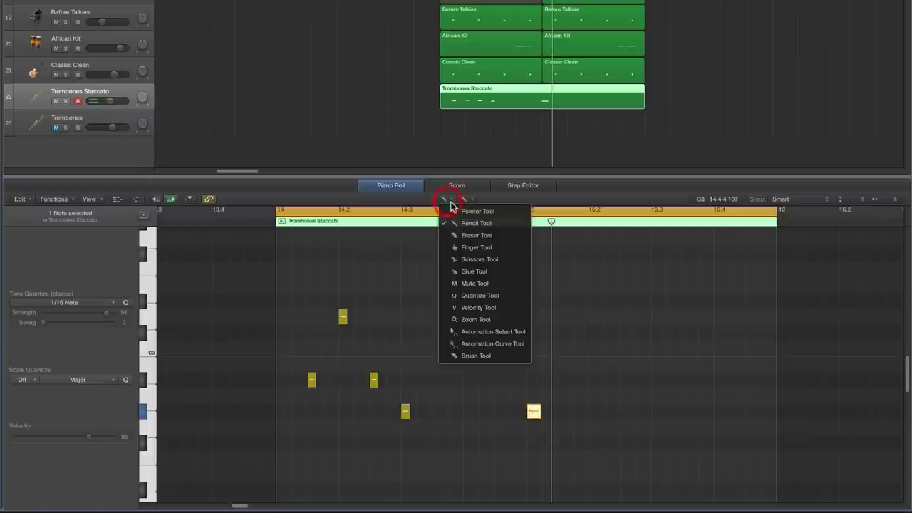
pyautogui.click(456, 211)
pyautogui.click(312, 347)
pyautogui.moveTo(297, 304); pyautogui.dragTo(592, 432)
pyautogui.press('space')
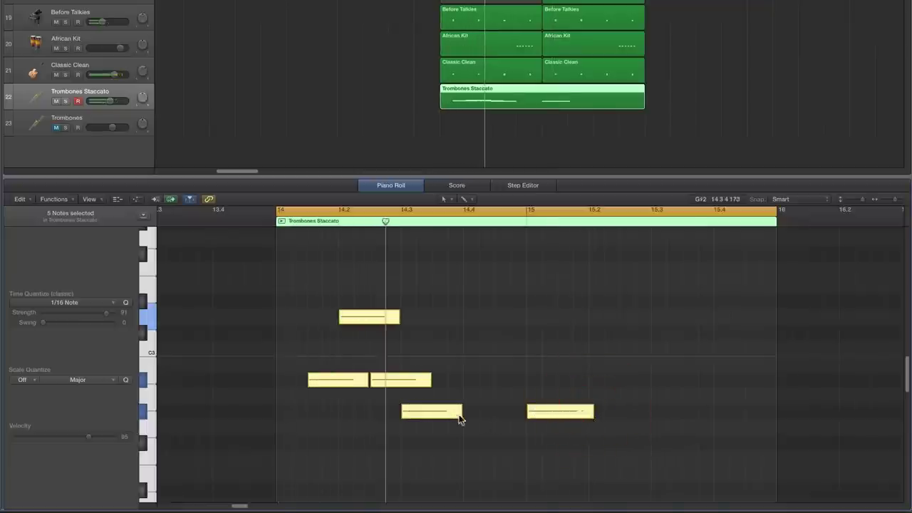
# - Shorten all five trombone notes together to brief stabs, deselect them, and play the phrase
pyautogui.moveTo(460, 413); pyautogui.dragTo(410, 413)
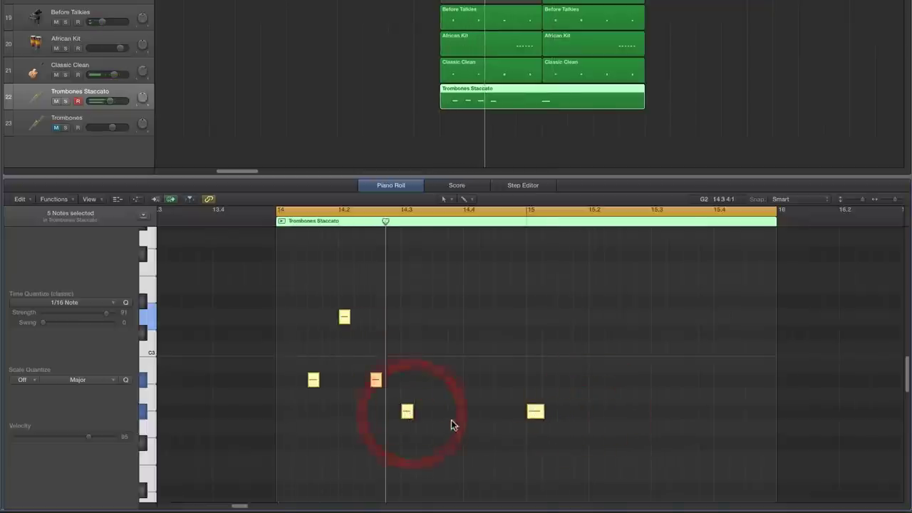
pyautogui.click(476, 379)
pyautogui.press('space')
pyautogui.press('space')
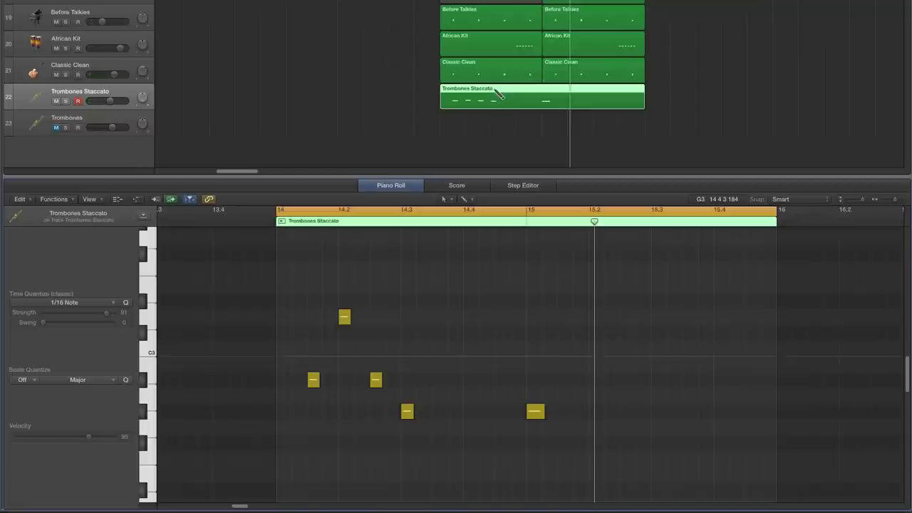
# - Copy the Trombones Staccato region onto the Trombones track at bar 14, unmute that track, and select it
pyautogui.moveTo(499, 94); pyautogui.dragTo(501, 122)
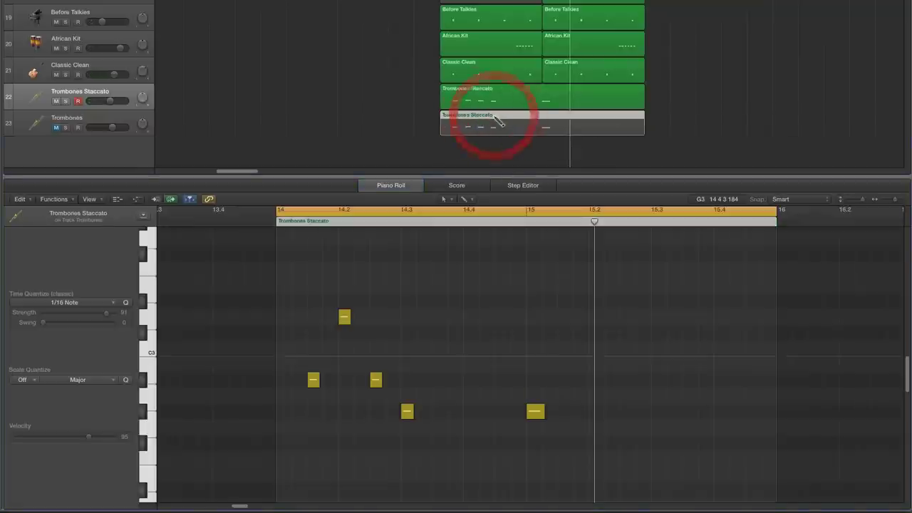
pyautogui.click(56, 126)
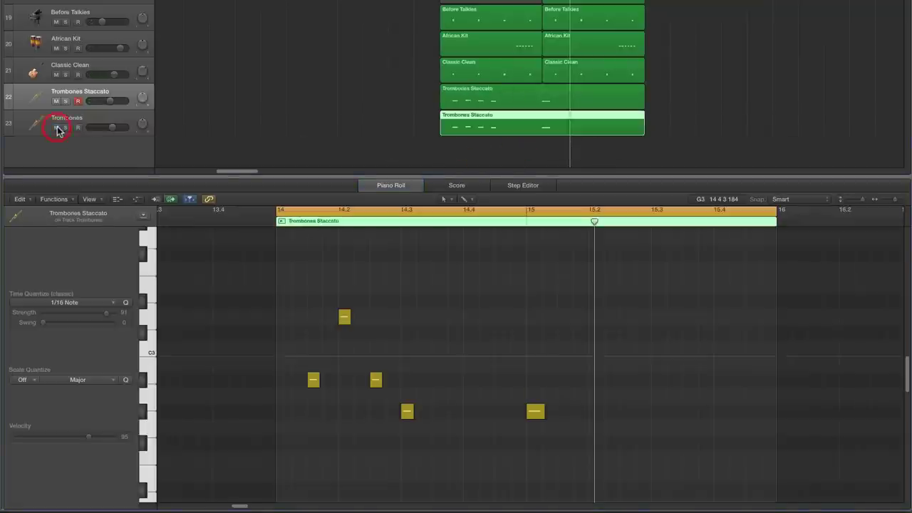
pyautogui.click(71, 121)
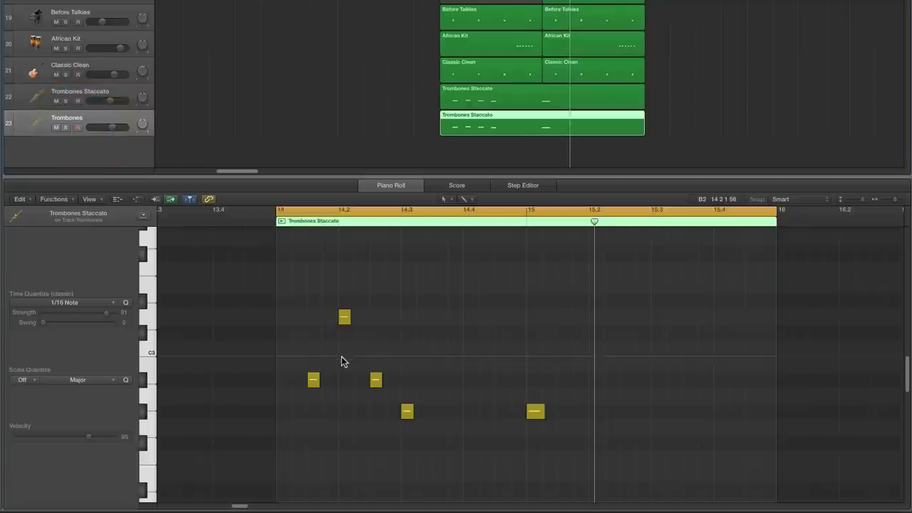
# - Lengthen the copied bar 15 note to nearly two beats and the 14.3 note to about half a beat, and lower the Trombones track volume slightly
pyautogui.moveTo(541, 416); pyautogui.dragTo(638, 424)
pyautogui.press('space')
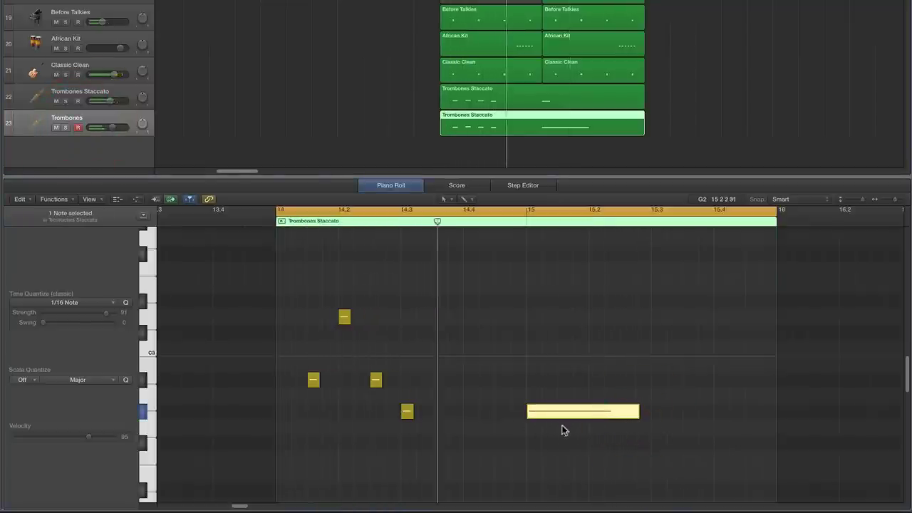
pyautogui.moveTo(411, 412); pyautogui.dragTo(428, 415)
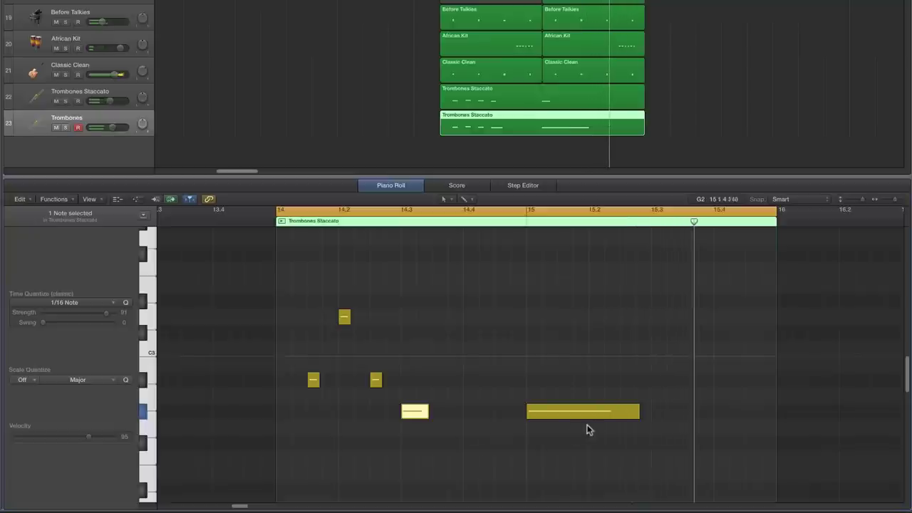
pyautogui.moveTo(638, 417); pyautogui.dragTo(632, 417)
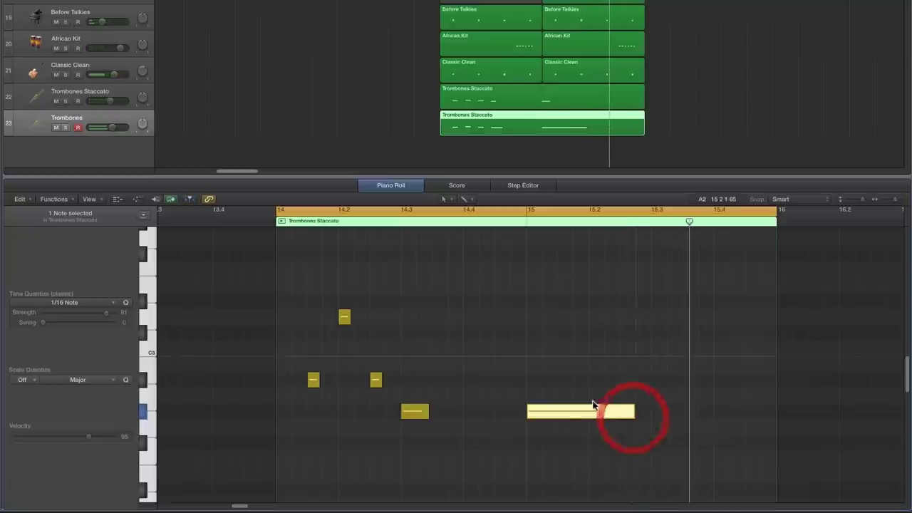
pyautogui.moveTo(113, 129); pyautogui.dragTo(107, 107)
pyautogui.press('space')
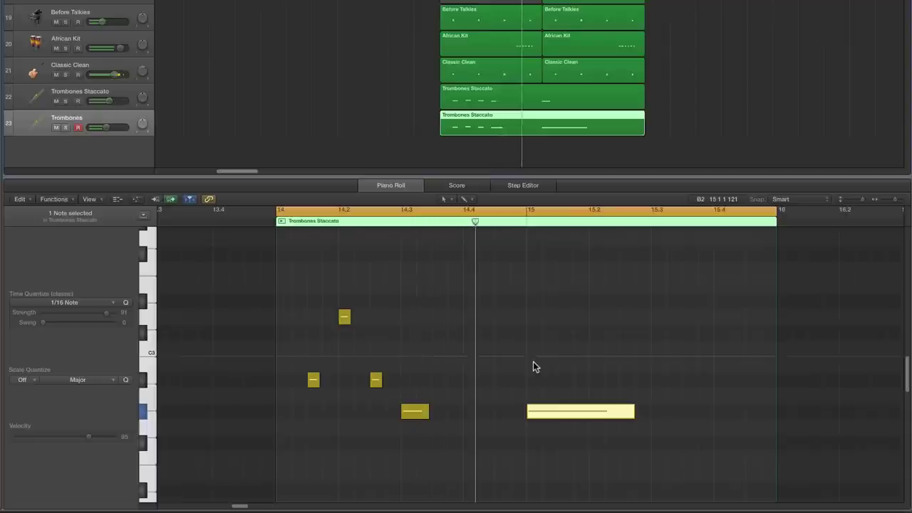
# - Raise the velocity of the 14.3 note and set the bar 15 note's velocity to 122 with the Velocity Tool, and play the loop
pyautogui.click(444, 200)
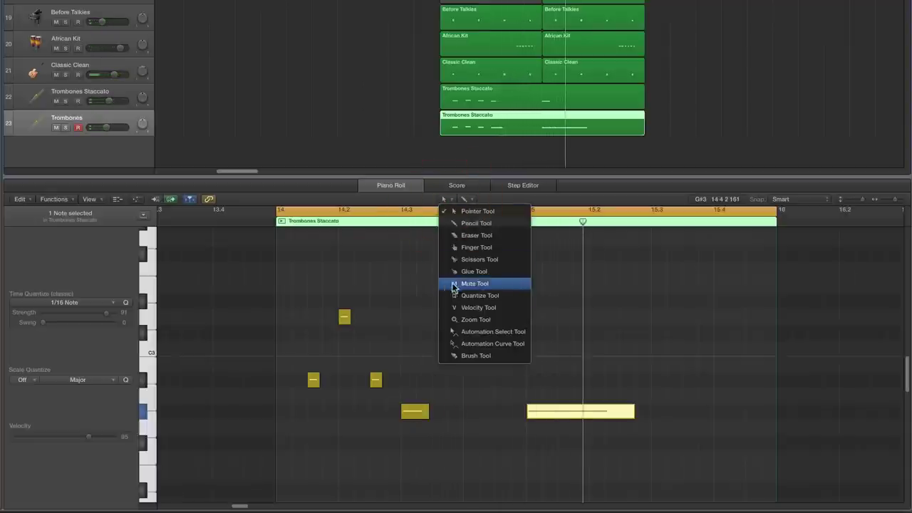
pyautogui.click(460, 308)
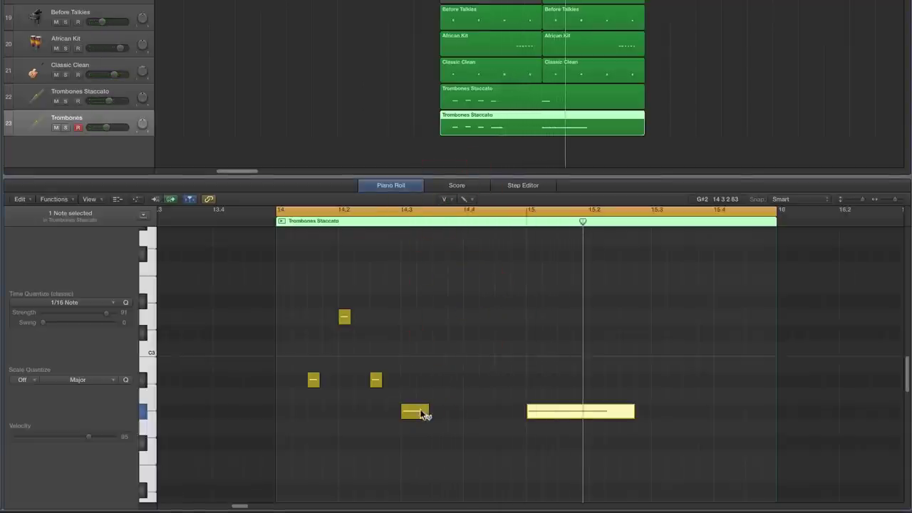
pyautogui.moveTo(423, 414)
pyautogui.mouseDown()
pyautogui.moveTo(423, 400)
pyautogui.moveTo(427, 410)
pyautogui.mouseUp()
pyautogui.moveTo(560, 410)
pyautogui.mouseDown()
pyautogui.moveTo(560, 380)
pyautogui.moveTo(559, 392)
pyautogui.mouseUp()
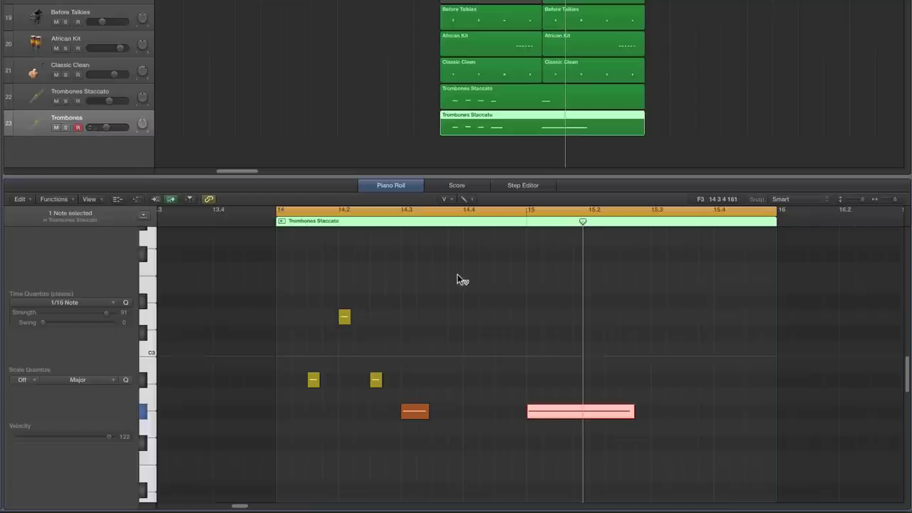
pyautogui.press('space')
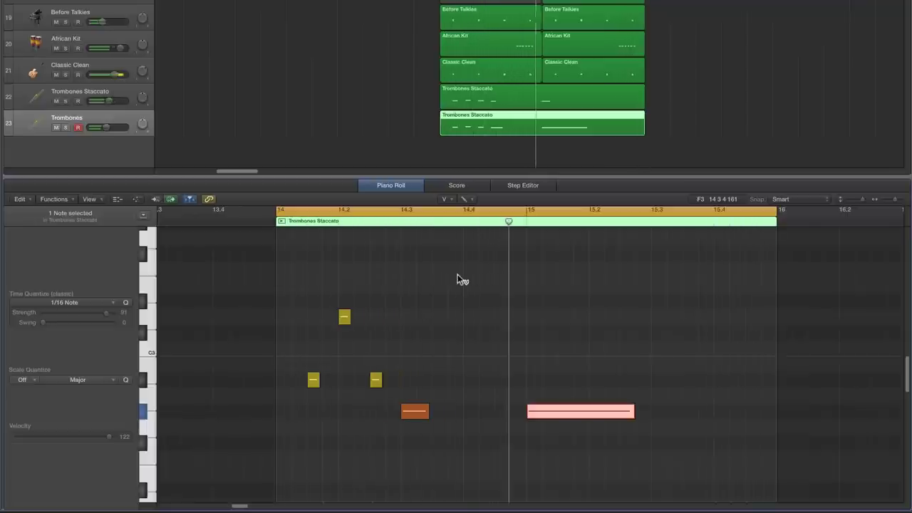
# - Lower the 14.3 note's velocity a little, set the bar 15 note's velocity to 119, and deselect the notes
pyautogui.moveTo(423, 415); pyautogui.dragTo(426, 419)
pyautogui.moveTo(536, 413); pyautogui.dragTo(537, 417)
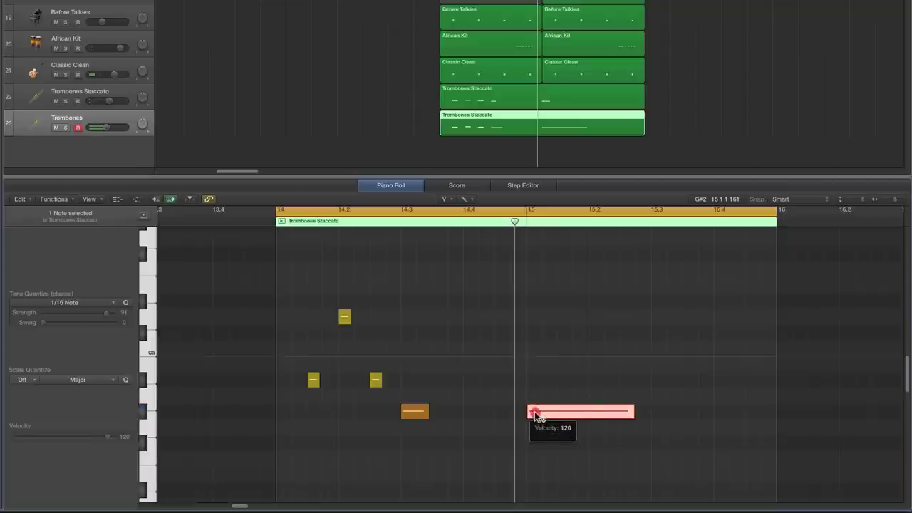
pyautogui.click(571, 355)
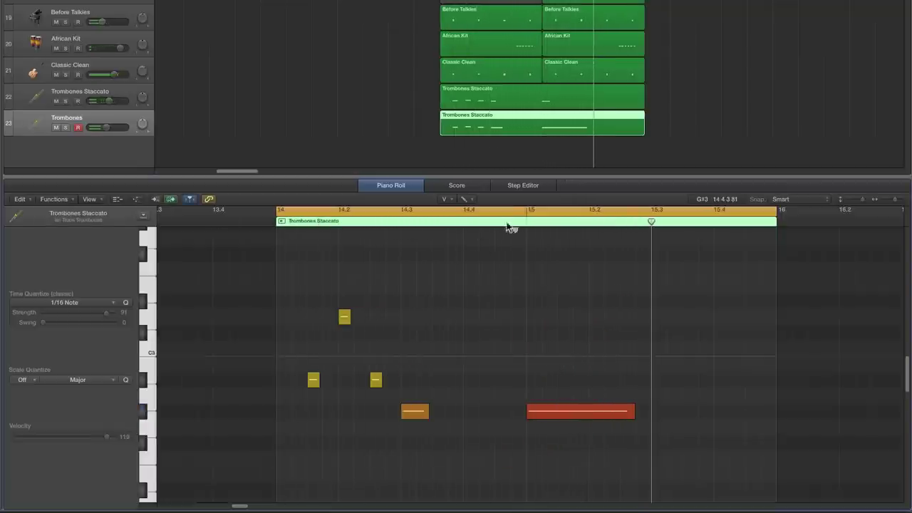
# - Enlarge the Piano Roll and show its MIDI controller lane set to Pitch Bend
pyautogui.moveTo(494, 178); pyautogui.dragTo(492, 159)
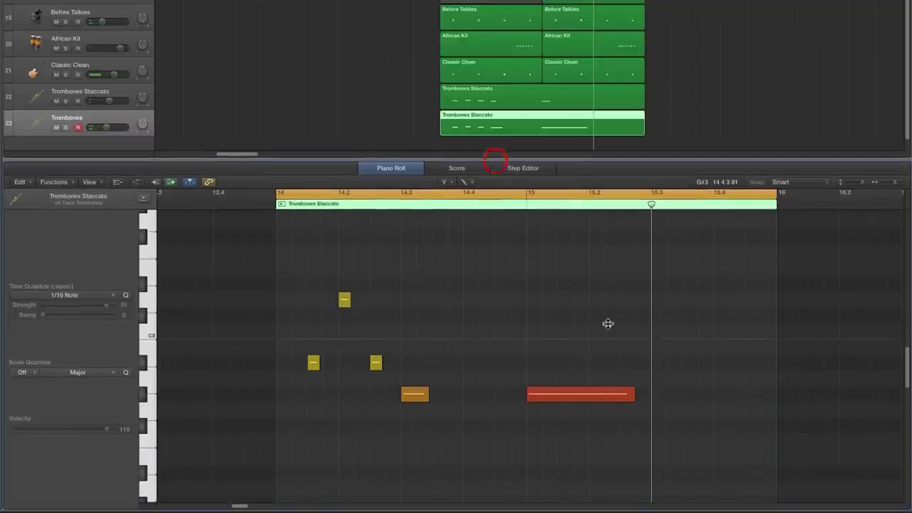
pyautogui.click(137, 182)
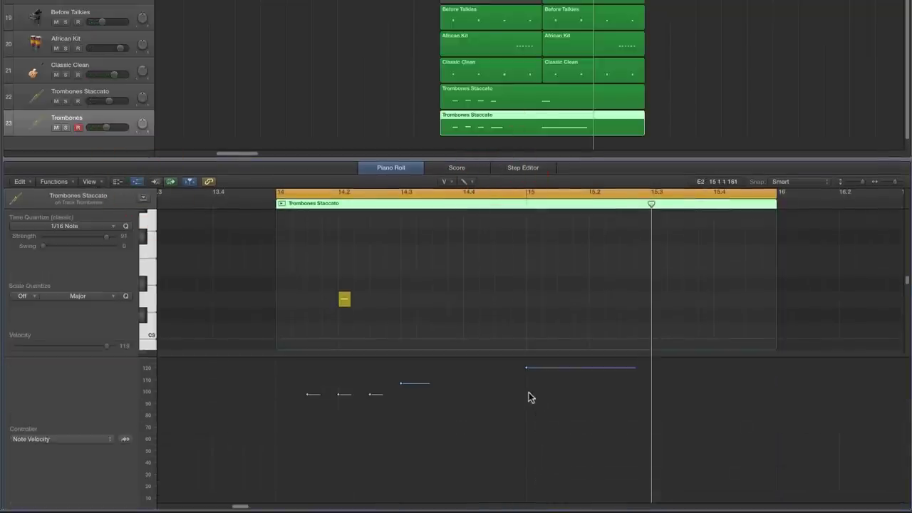
pyautogui.click(78, 439)
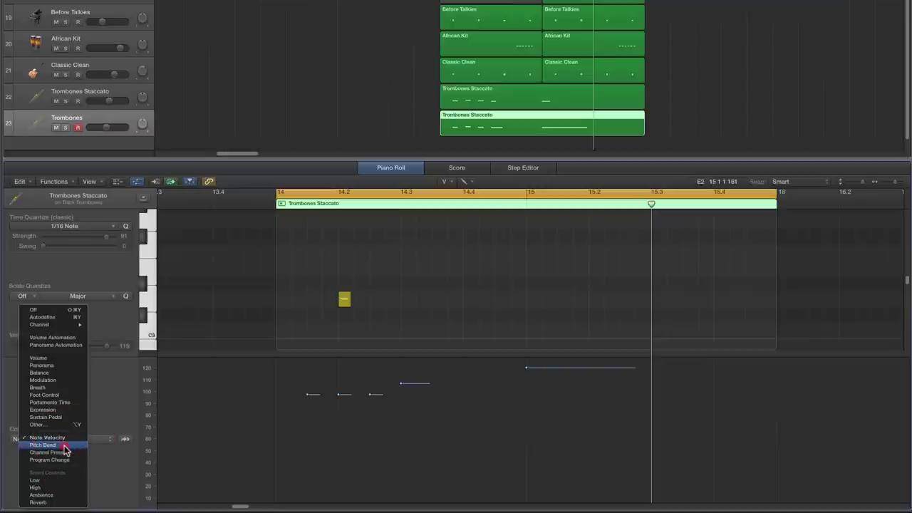
pyautogui.click(64, 447)
pyautogui.scroll(-5, 548, 318)
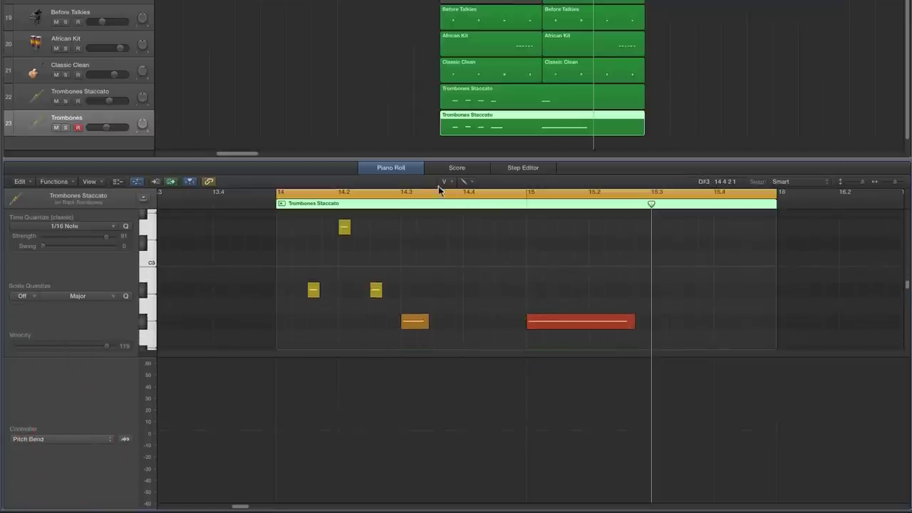
# - Switch back to the Pointer Tool and nudge the long G#2 note slightly ahead of bar 15
pyautogui.click(443, 182)
pyautogui.click(536, 322)
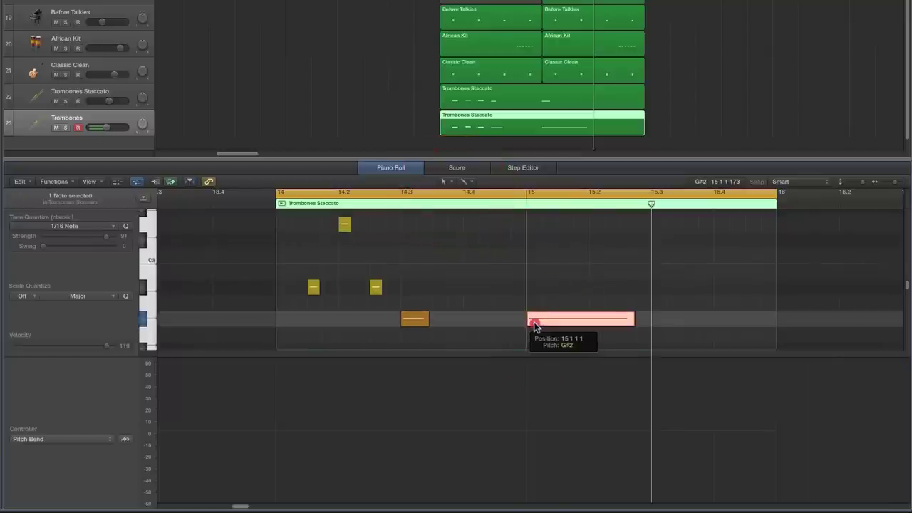
pyautogui.moveTo(534, 324); pyautogui.dragTo(534, 324)
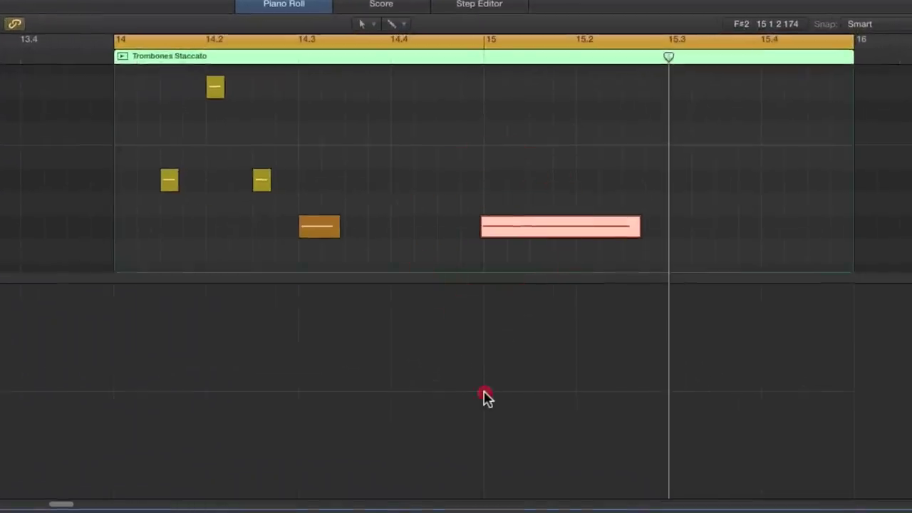
# - Draw a pitch bend ramp under the long note, from 0 at the start of bar 15 up to 63 just before 15.2
pyautogui.click(485, 397)
pyautogui.click(485, 392)
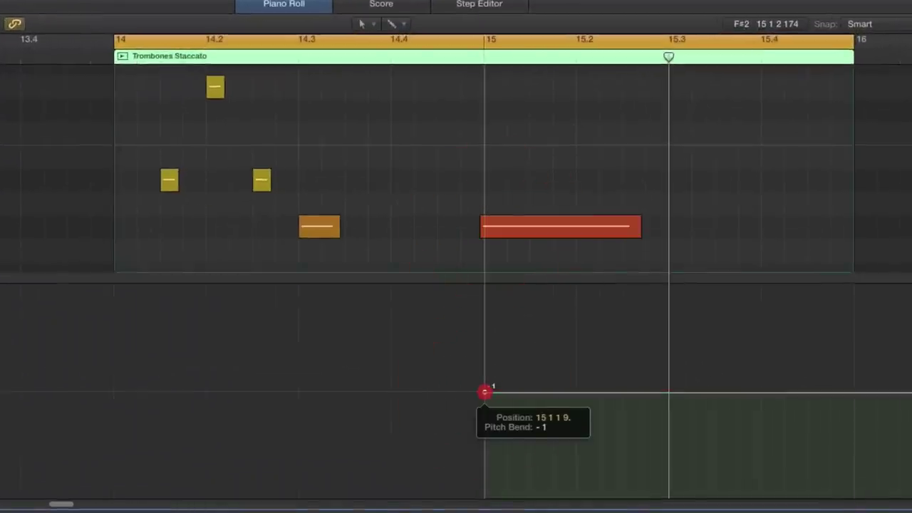
pyautogui.moveTo(484, 392); pyautogui.dragTo(485, 391)
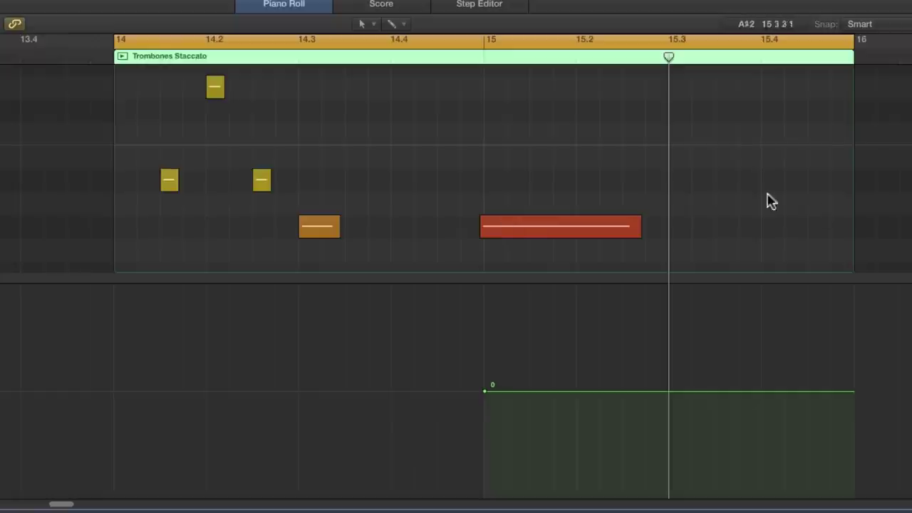
pyautogui.click(564, 391)
pyautogui.moveTo(564, 390); pyautogui.dragTo(566, 285)
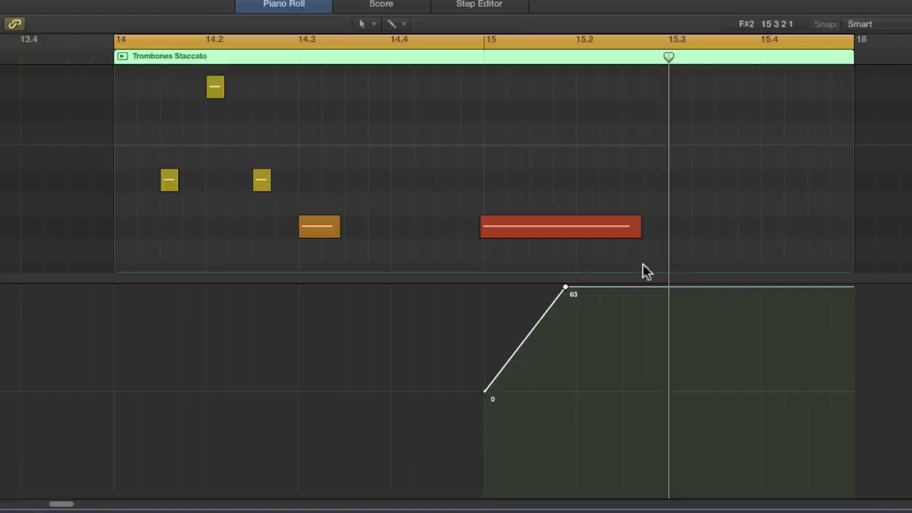
# - Bow the pitch bend ramp downward into a late-rising curve with the Automation Curve Tool, and play the loop
pyautogui.click(354, 24)
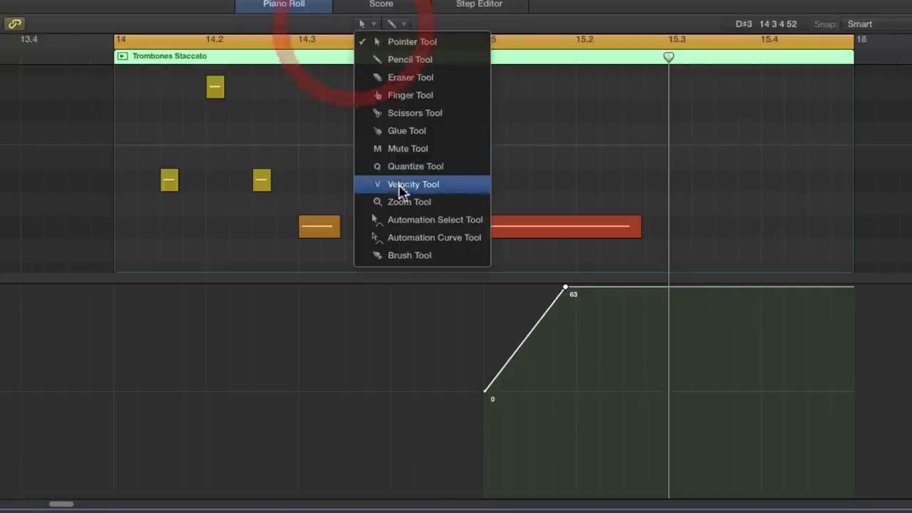
pyautogui.click(428, 238)
pyautogui.moveTo(525, 345); pyautogui.dragTo(527, 372)
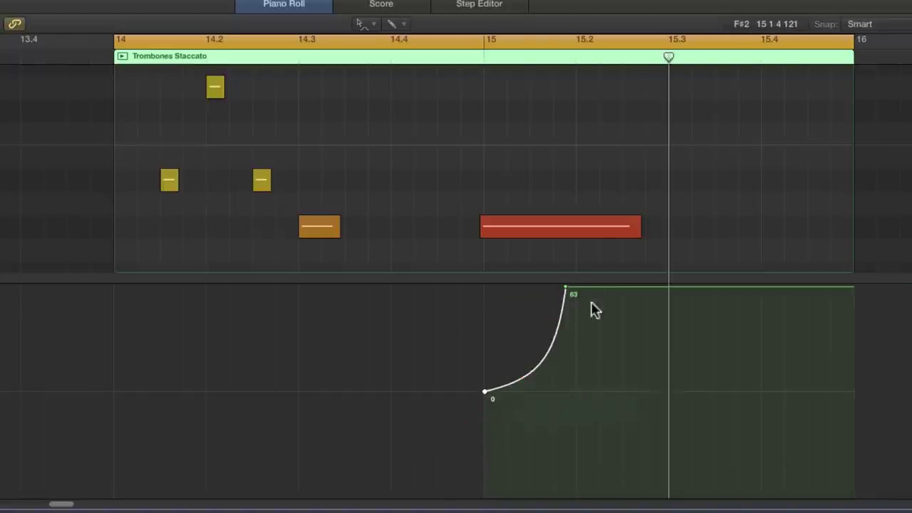
pyautogui.press('space')
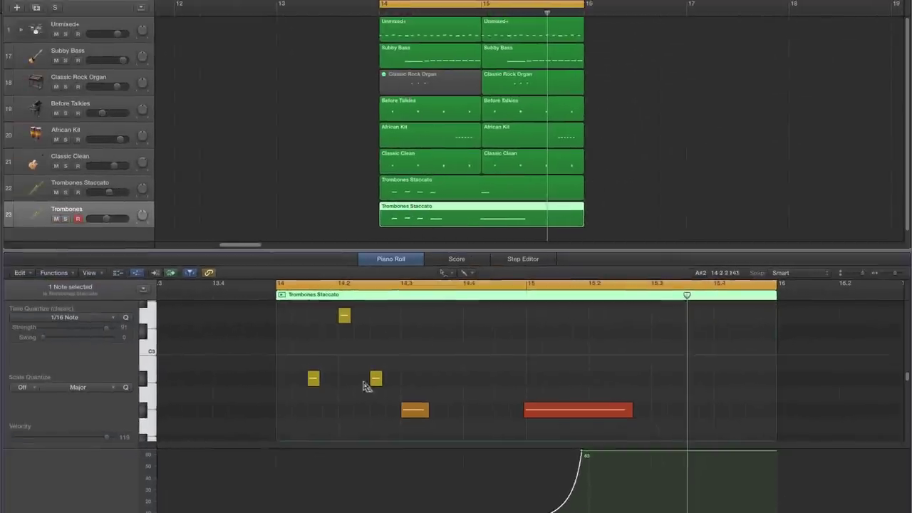
# - Hide the pitch bend lane, give the tracks area more height, and zoom in on the arrangement horizontally
pyautogui.click(136, 272)
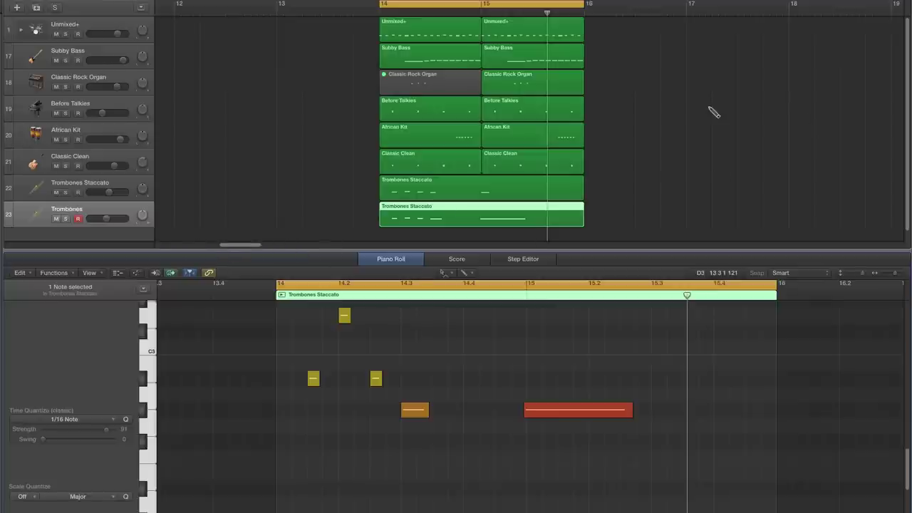
pyautogui.moveTo(578, 250); pyautogui.dragTo(577, 282)
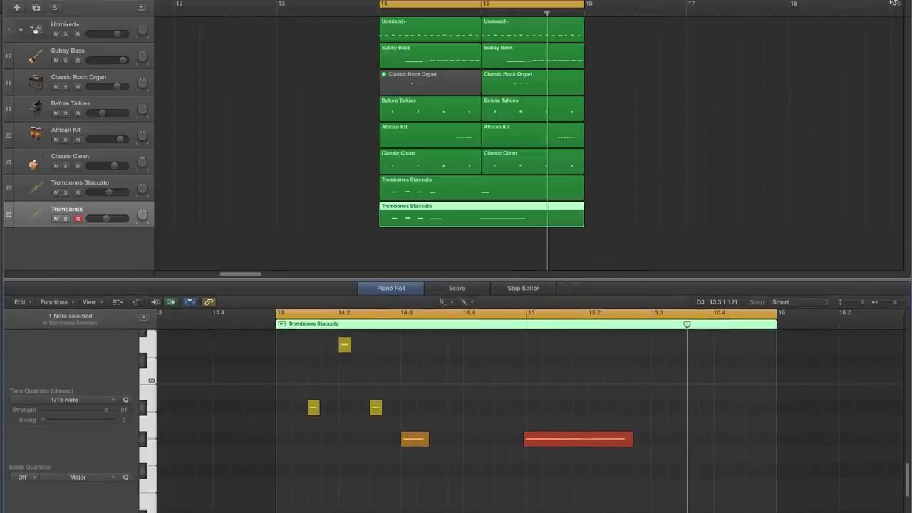
pyautogui.press('super+Right')
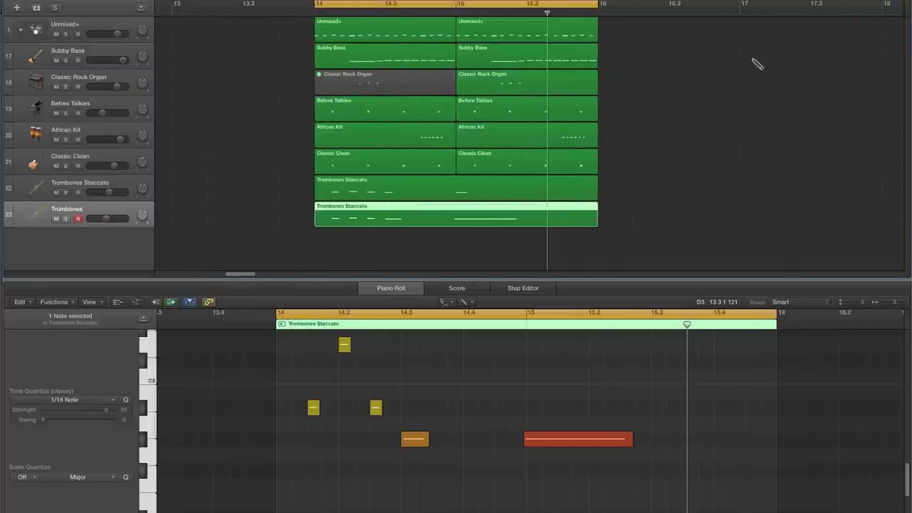
# - Play the two-bar loop, raise the Trombones track volume slightly, and listen to it again
pyautogui.press('space')
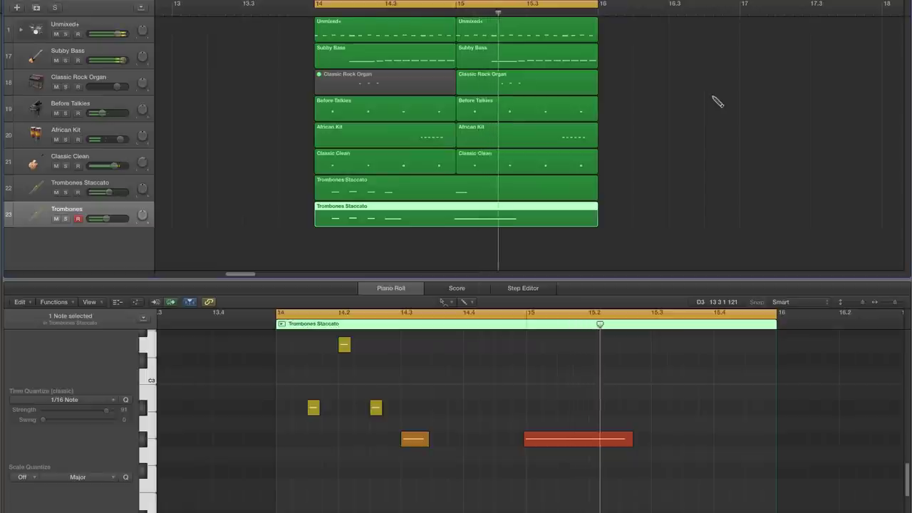
pyautogui.press('space')
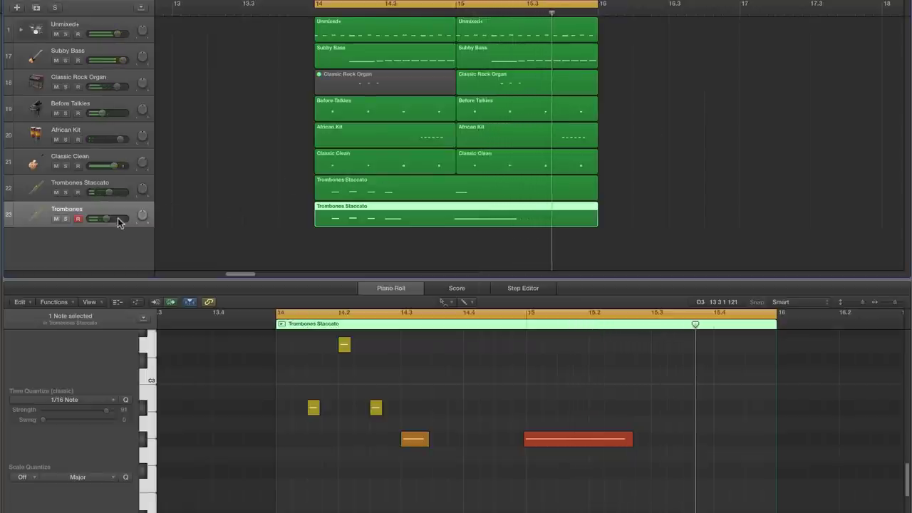
pyautogui.moveTo(105, 219); pyautogui.dragTo(109, 219)
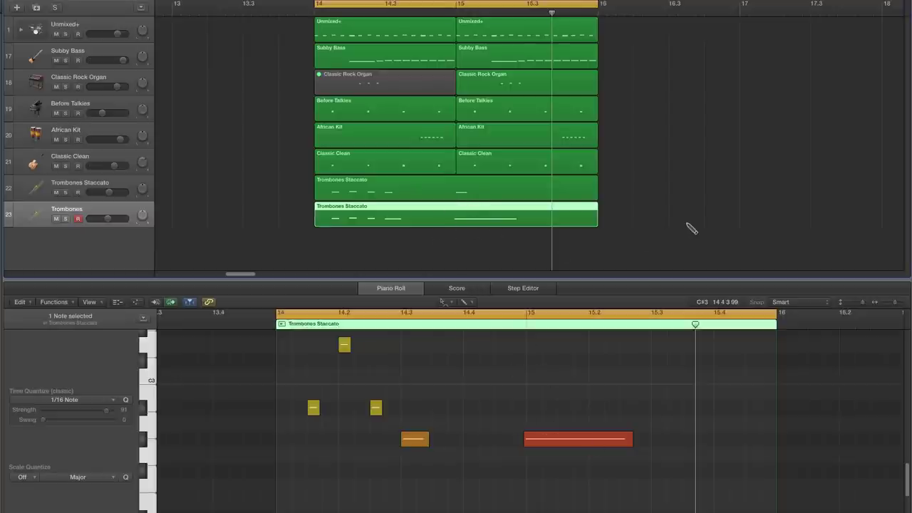
pyautogui.press('space')
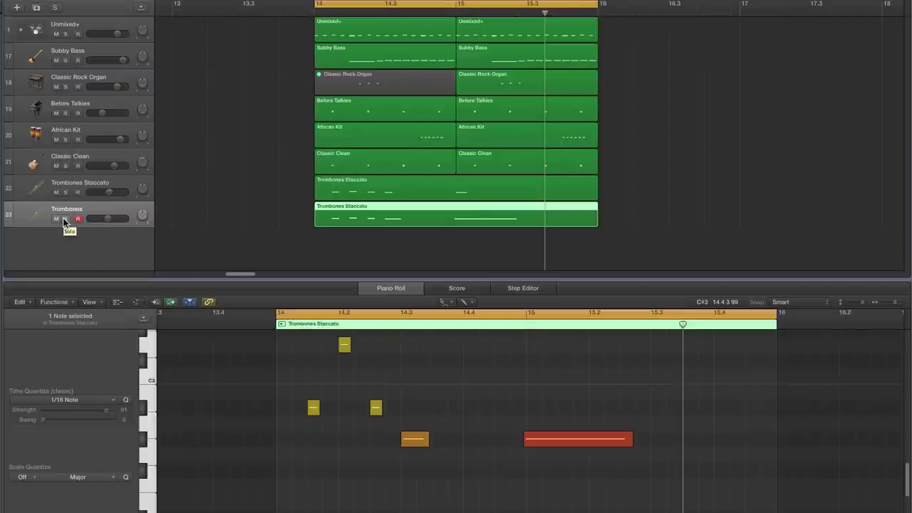
# - Mute both the Trombones and the Trombones Staccato tracks
pyautogui.hscroll(1, 64, 222)
pyautogui.hscroll(-4, 162, 234)
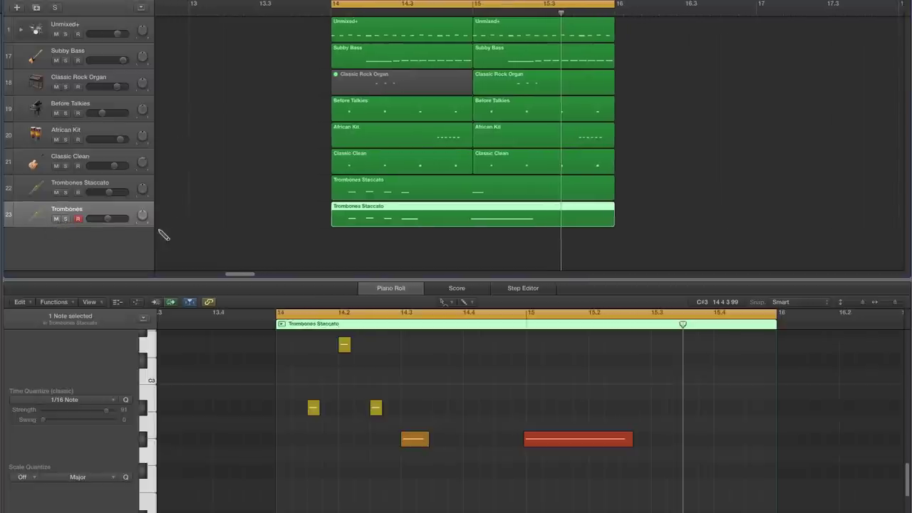
pyautogui.click(55, 219)
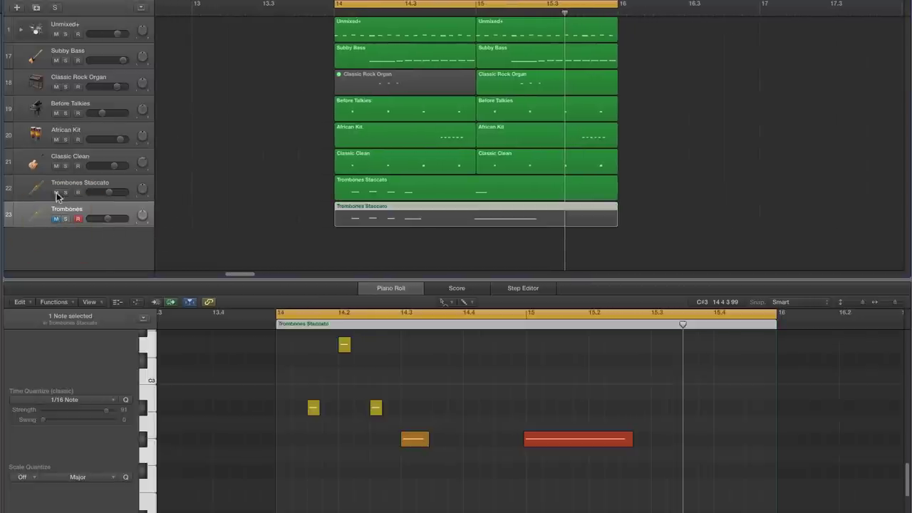
pyautogui.click(55, 193)
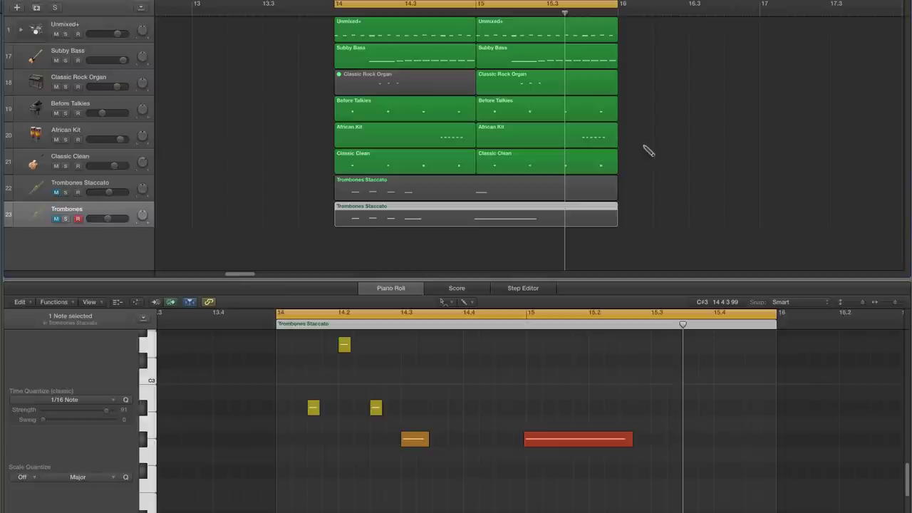
# - Switch to the YouTube video of Real Rock Riddim Compilation Pt.1/3 and listen to the Eek-A-Mouse section from slightly earlier, pausing in between
pyautogui.press('super+Tab')
pyautogui.press('super+Tab')
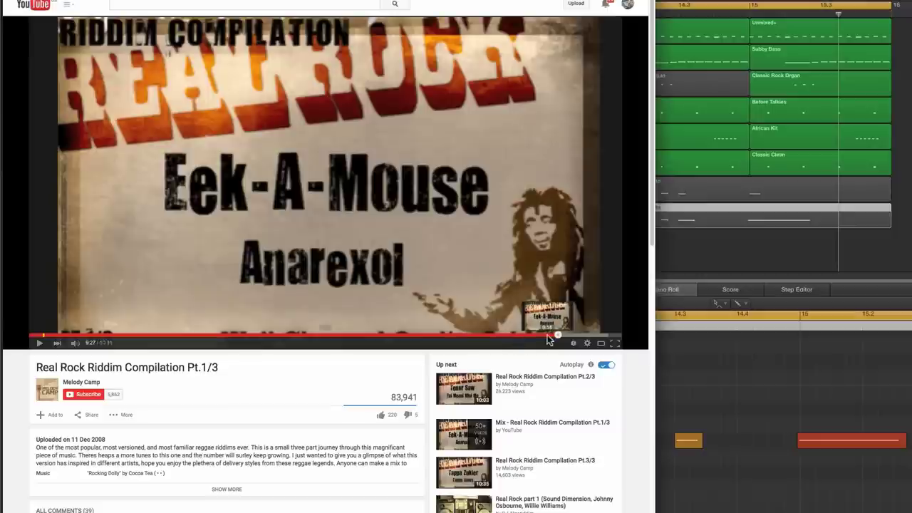
pyautogui.press('space')
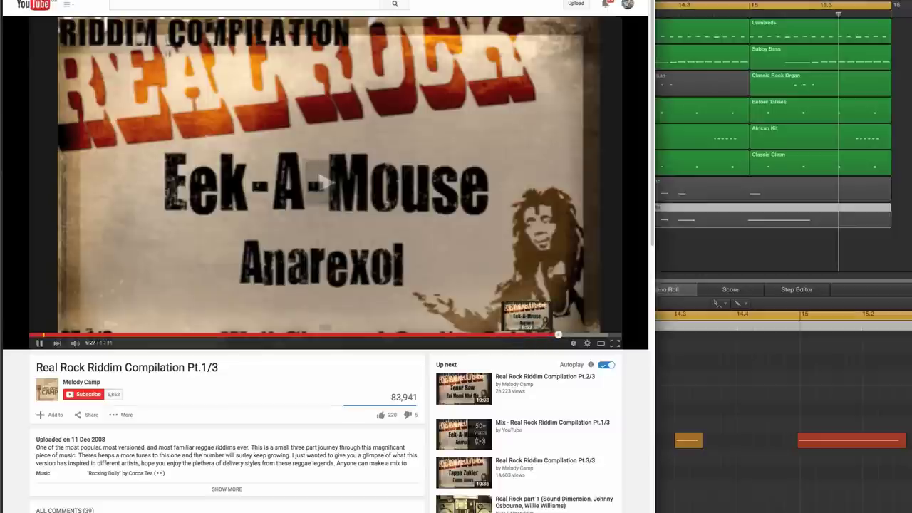
pyautogui.click(526, 334)
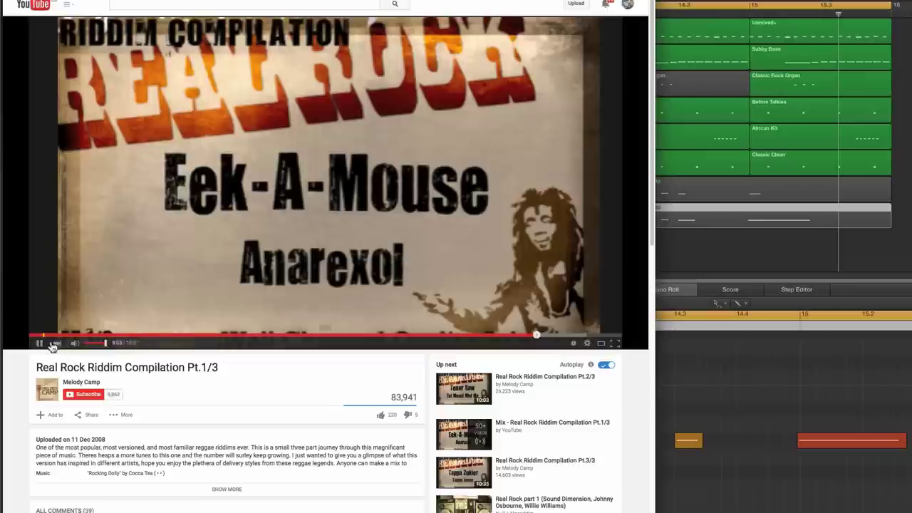
pyautogui.click(40, 343)
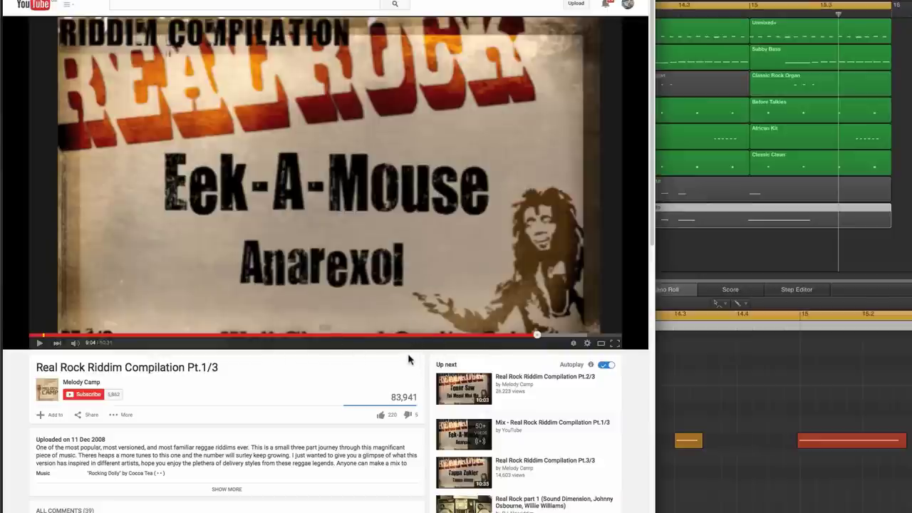
pyautogui.click(40, 345)
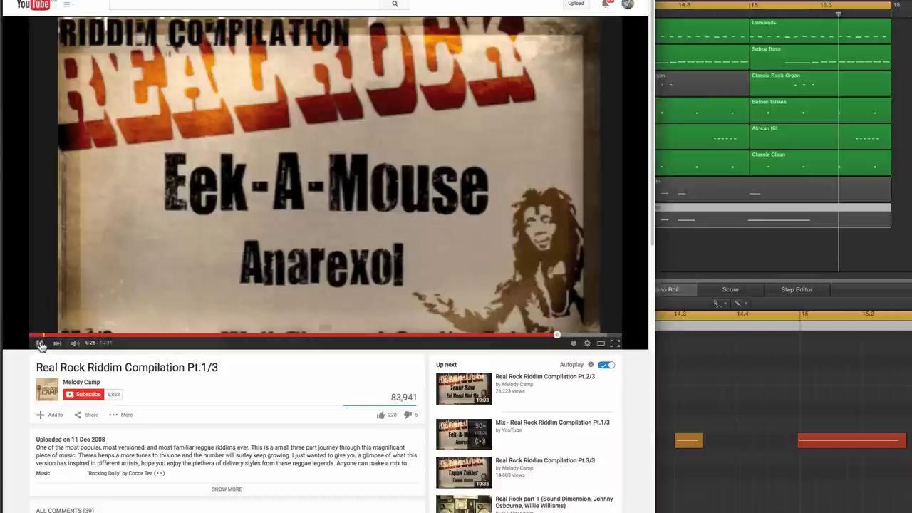
pyautogui.click(40, 343)
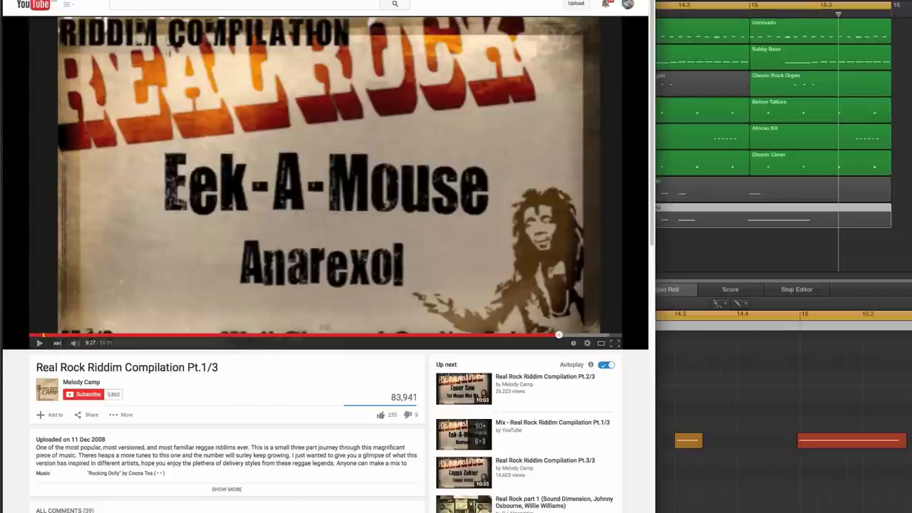
# - Return to Logic Pro, examine the notes of both Subby Bass regions, and play the loop to check the bass level
pyautogui.press('super+Tab')
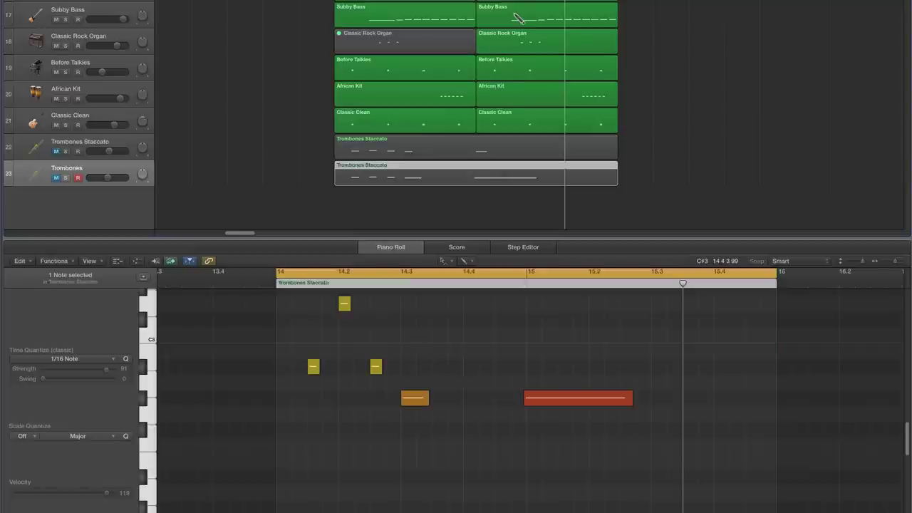
pyautogui.press('t')
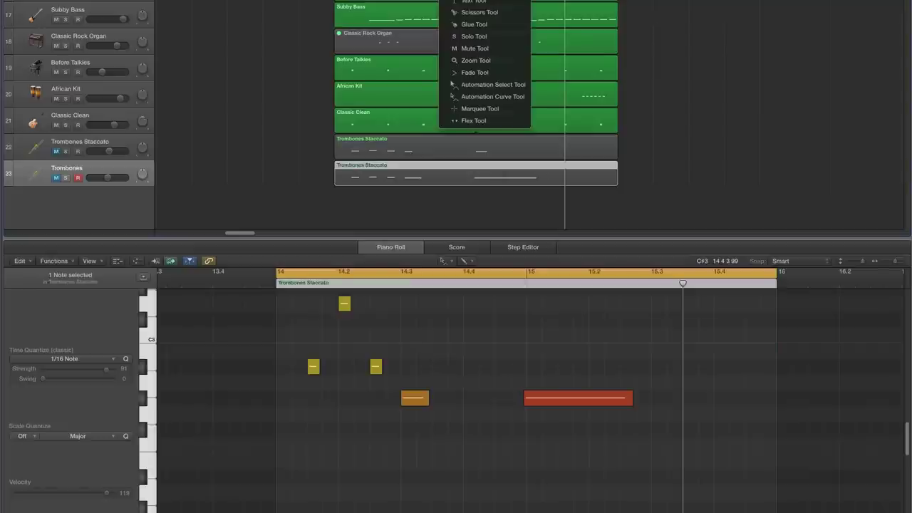
pyautogui.press('t')
pyautogui.click(403, 14)
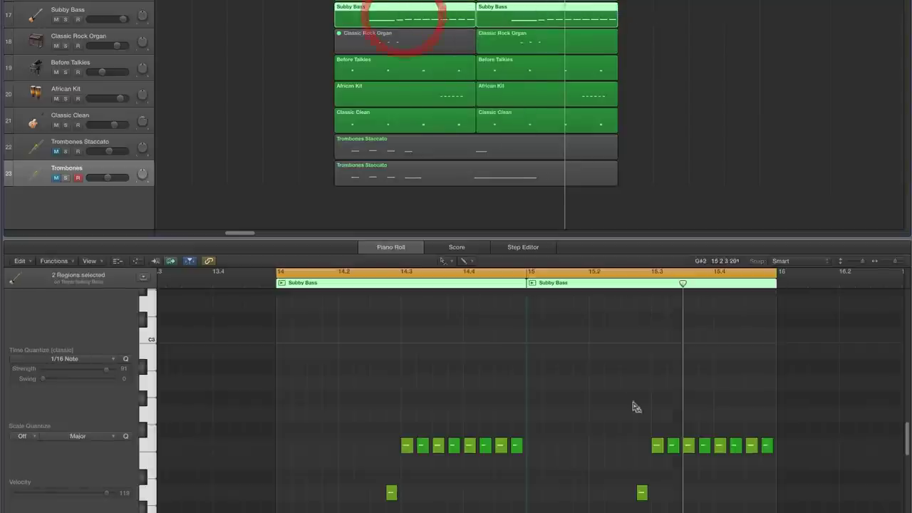
pyautogui.scroll(-4, 600, 426)
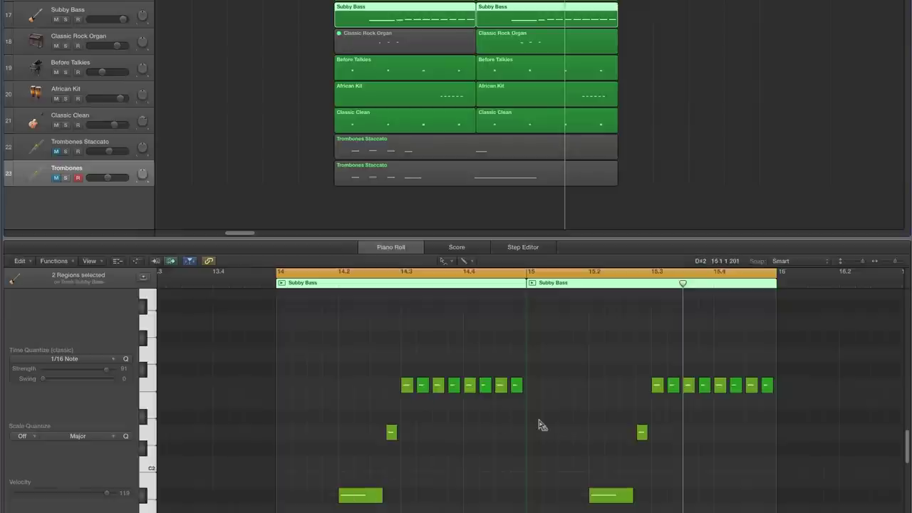
pyautogui.press('space')
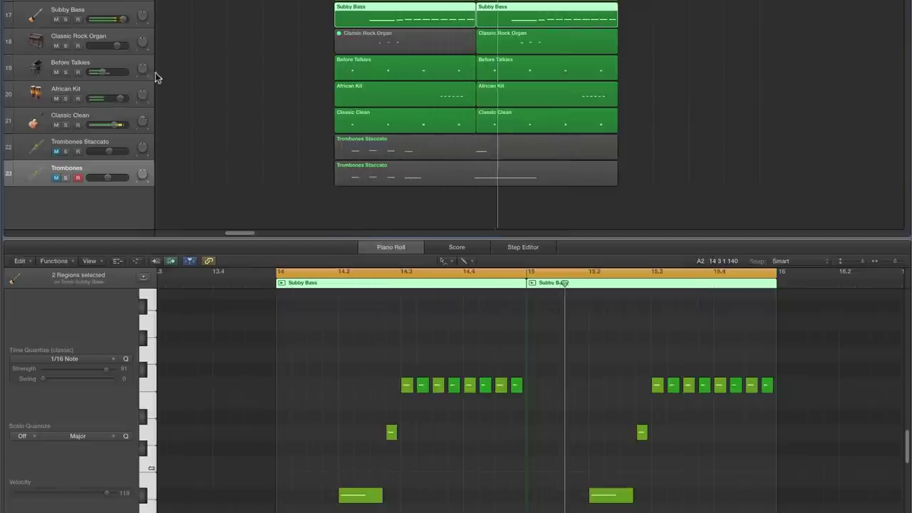
pyautogui.click(123, 19)
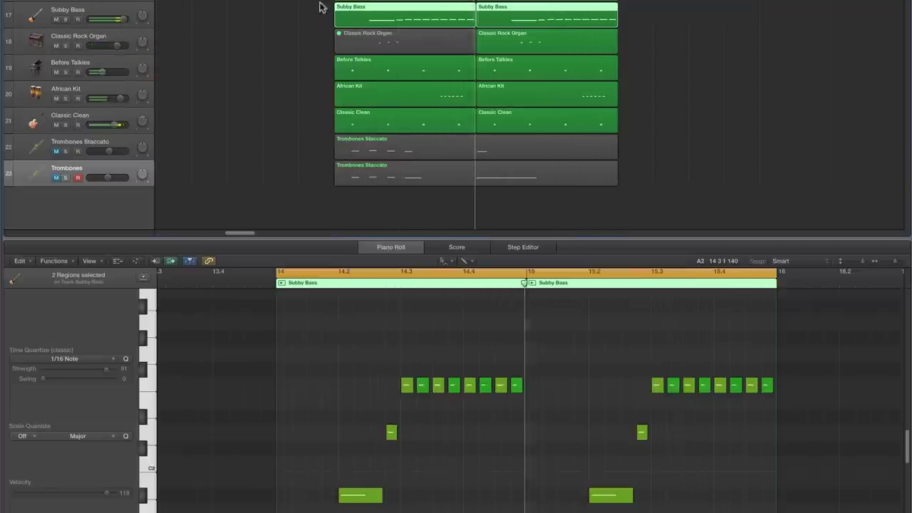
# - Unmute the first Classic Rock Organ region at bar 14 with the Mute Tool and clear the region selection
pyautogui.press('t')
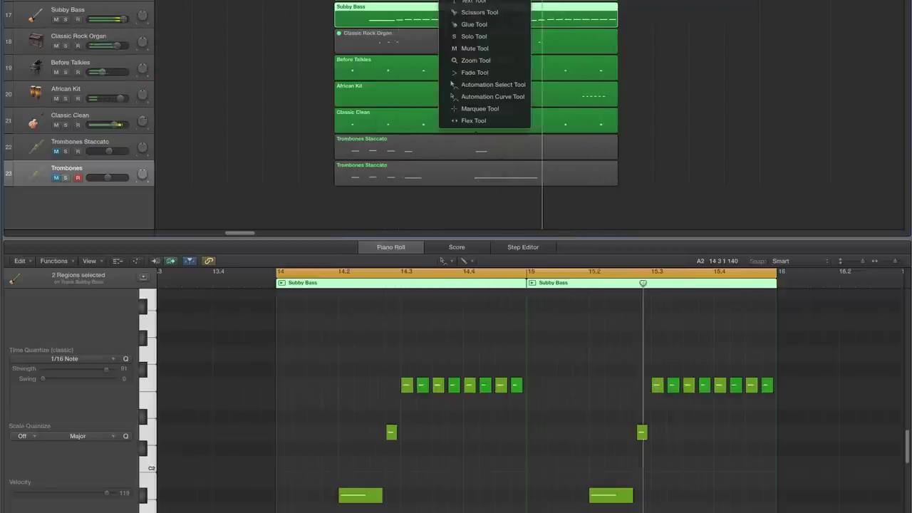
pyautogui.click(467, 48)
pyautogui.click(383, 44)
pyautogui.click(239, 57)
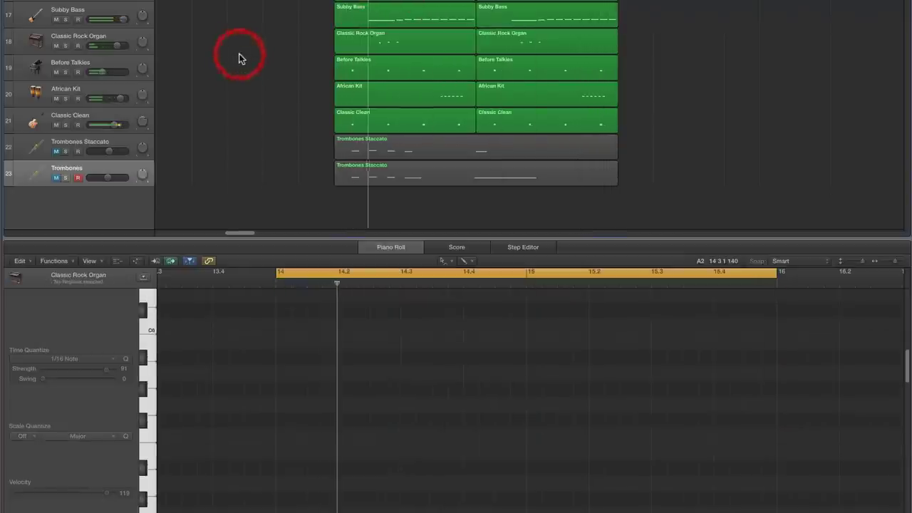